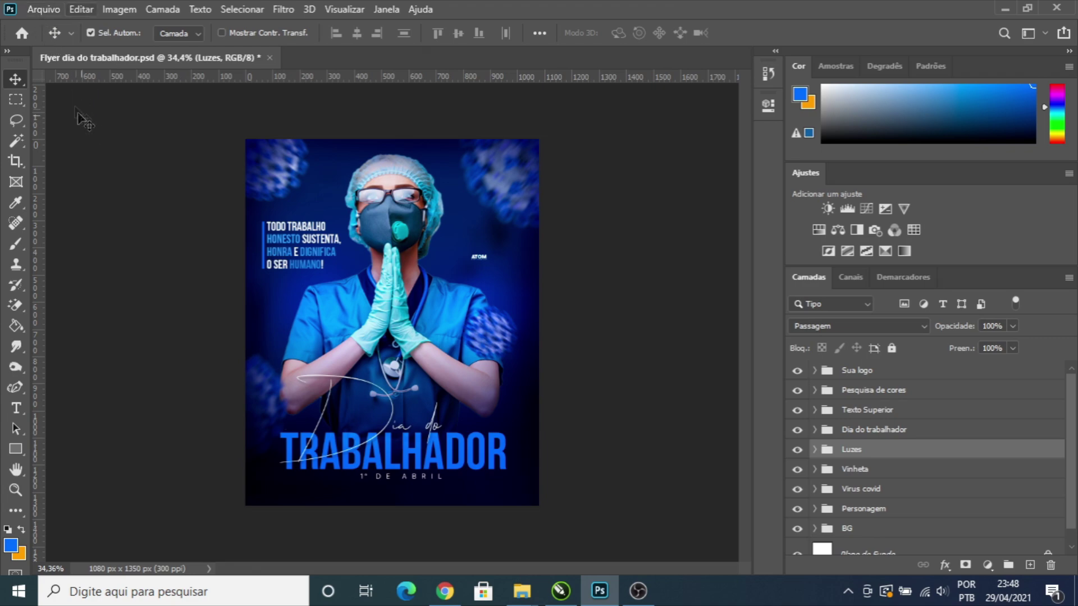
Step: Create a new document from the recent custom 1080 x 1350 px preset at 300 ppi
click(43, 9)
click(62, 26)
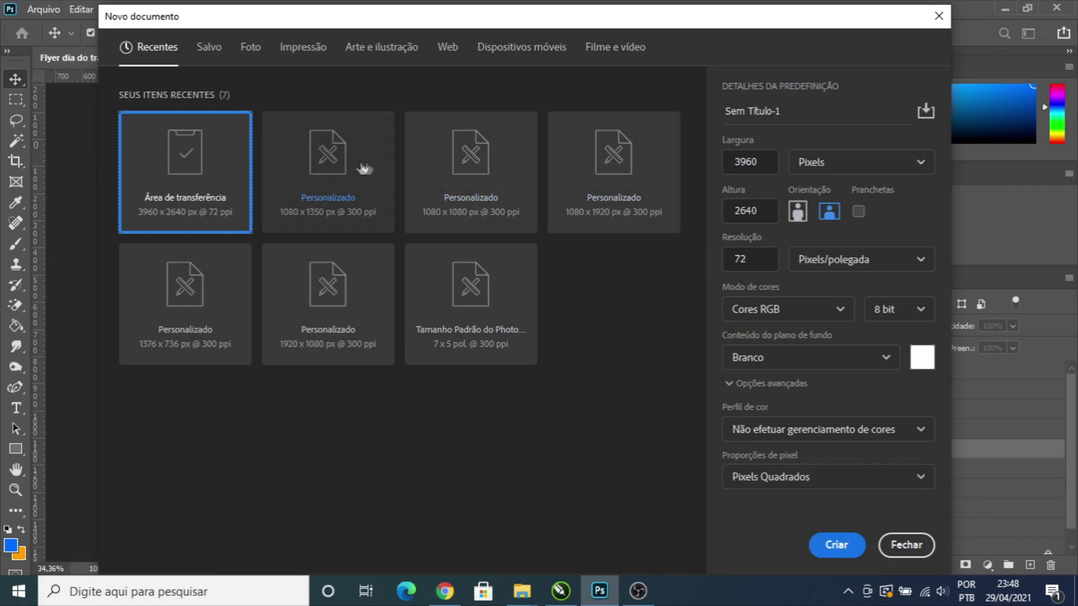
click(327, 160)
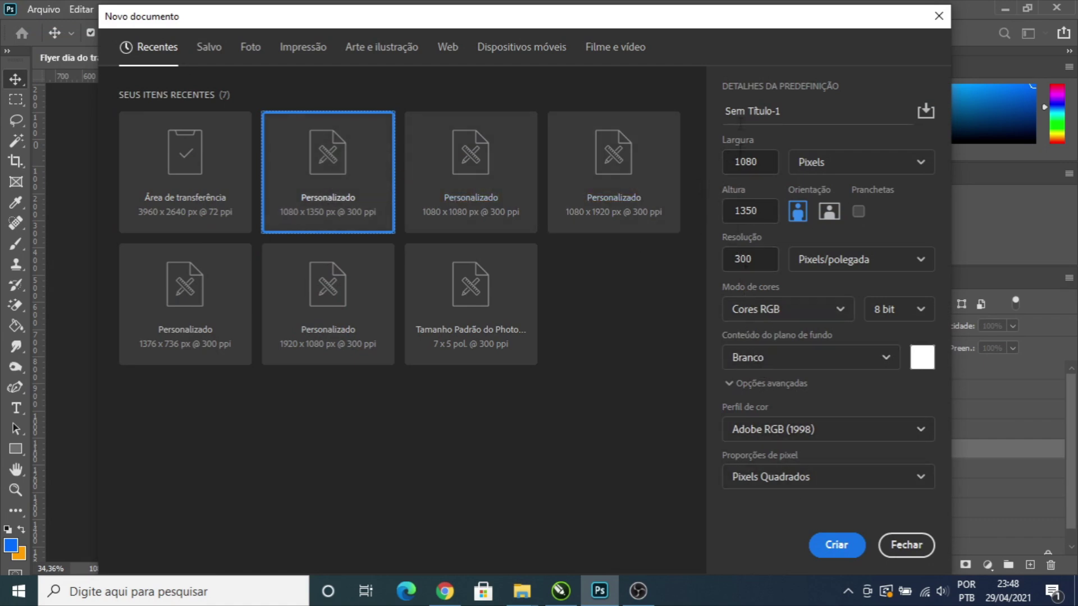
click(838, 545)
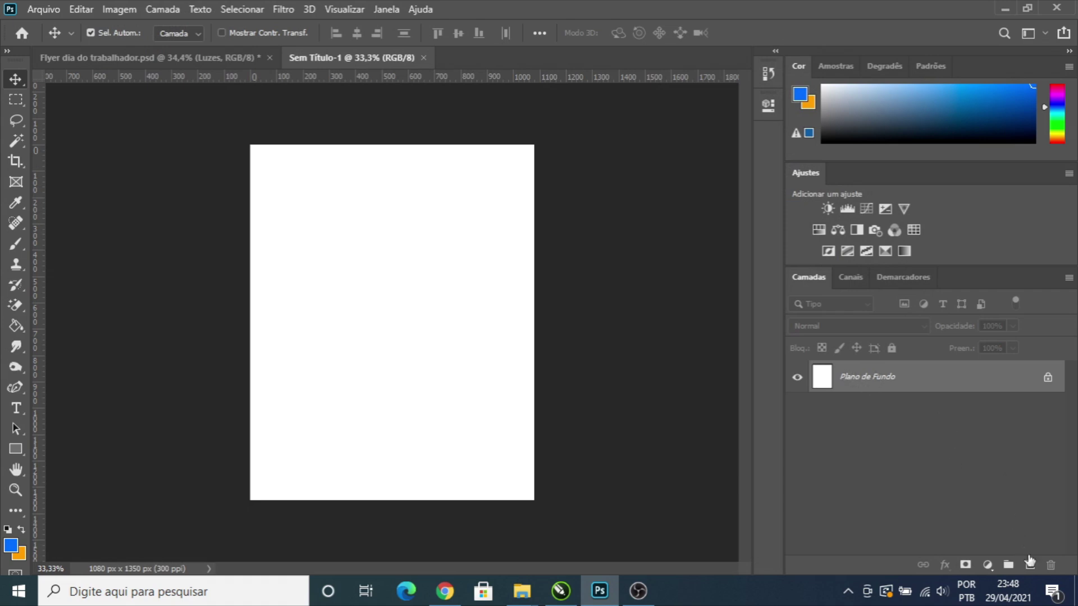
Step: Add a new layer above the background and fill it with blue 0043a0
click(1029, 563)
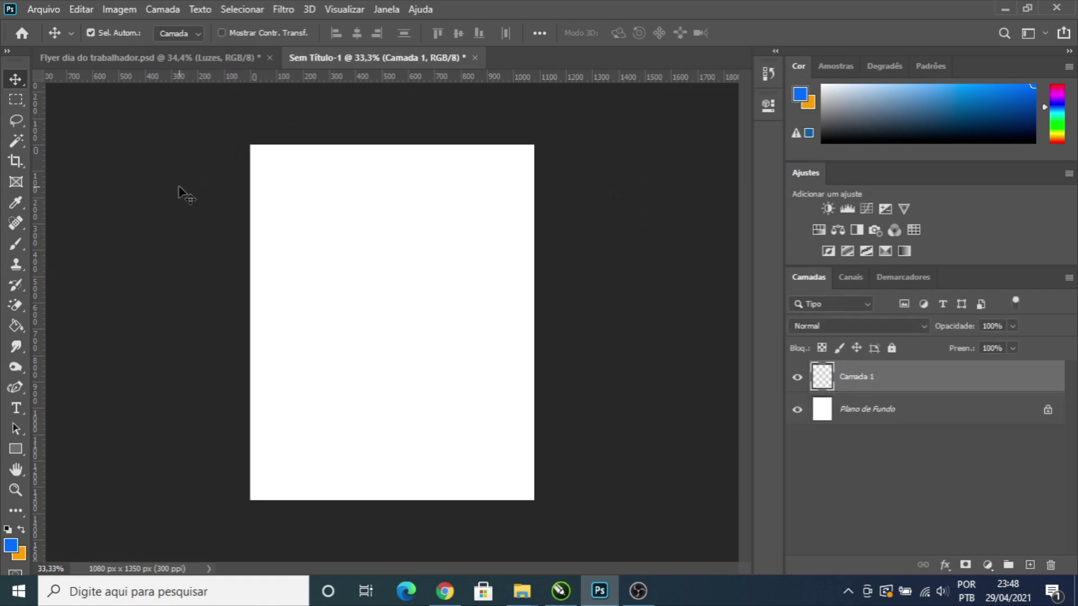
click(1037, 106)
click(801, 97)
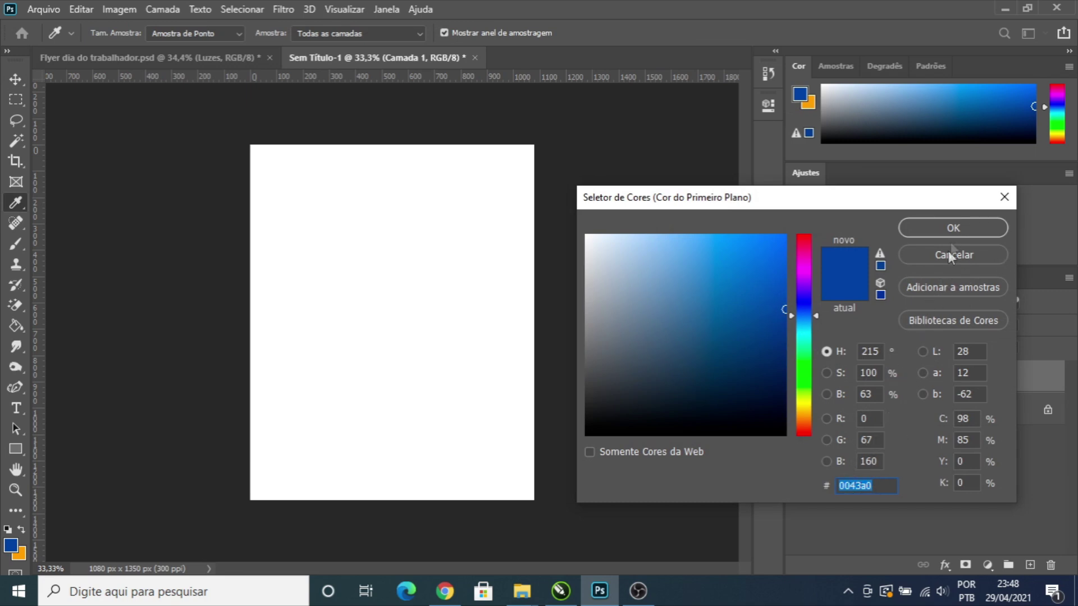
click(953, 229)
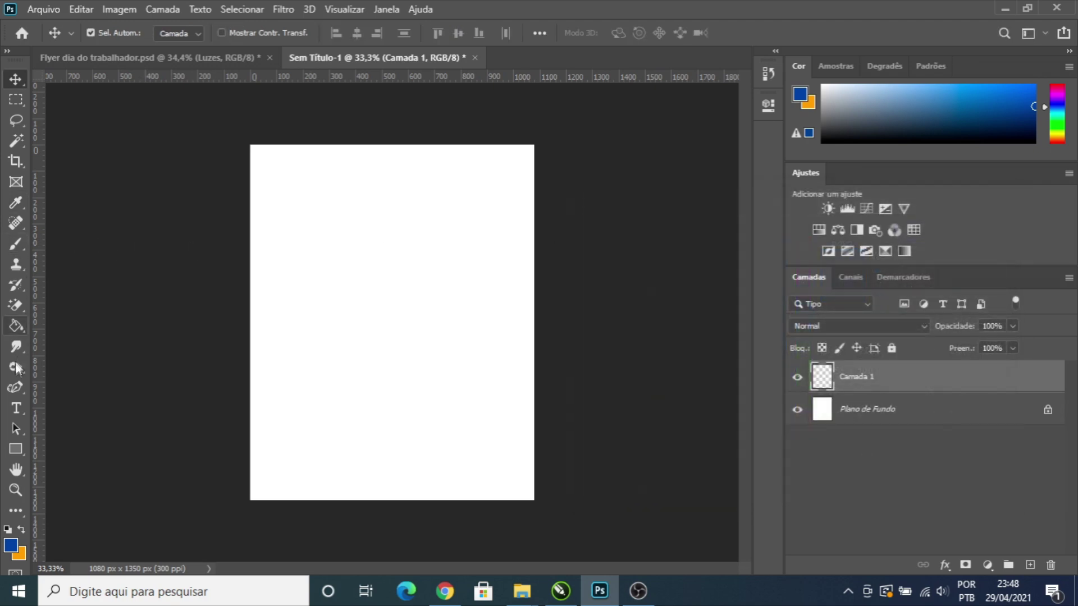
click(24, 319)
click(390, 356)
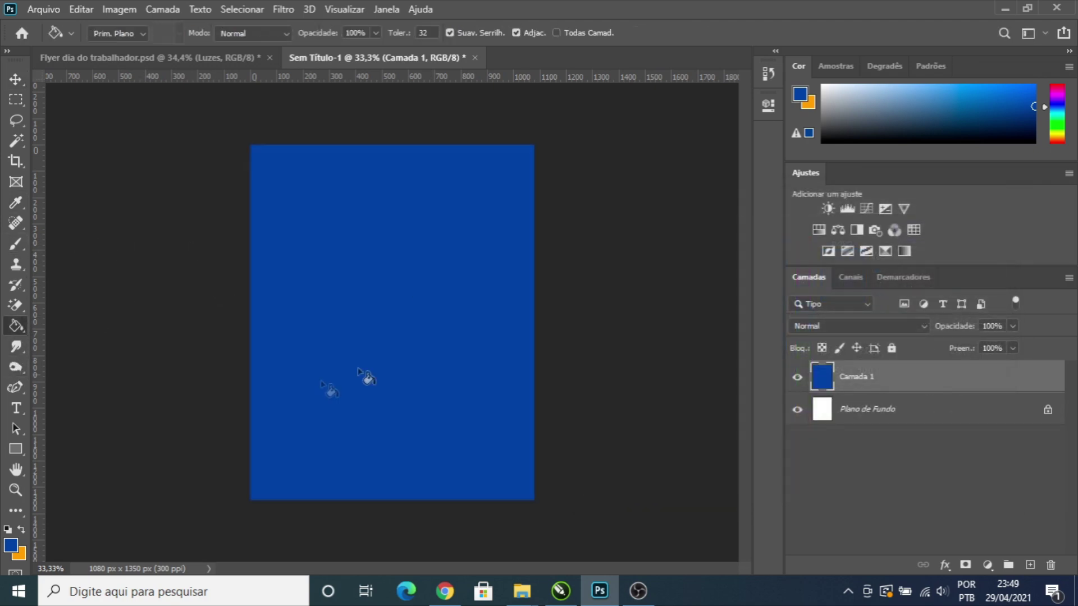
click(16, 79)
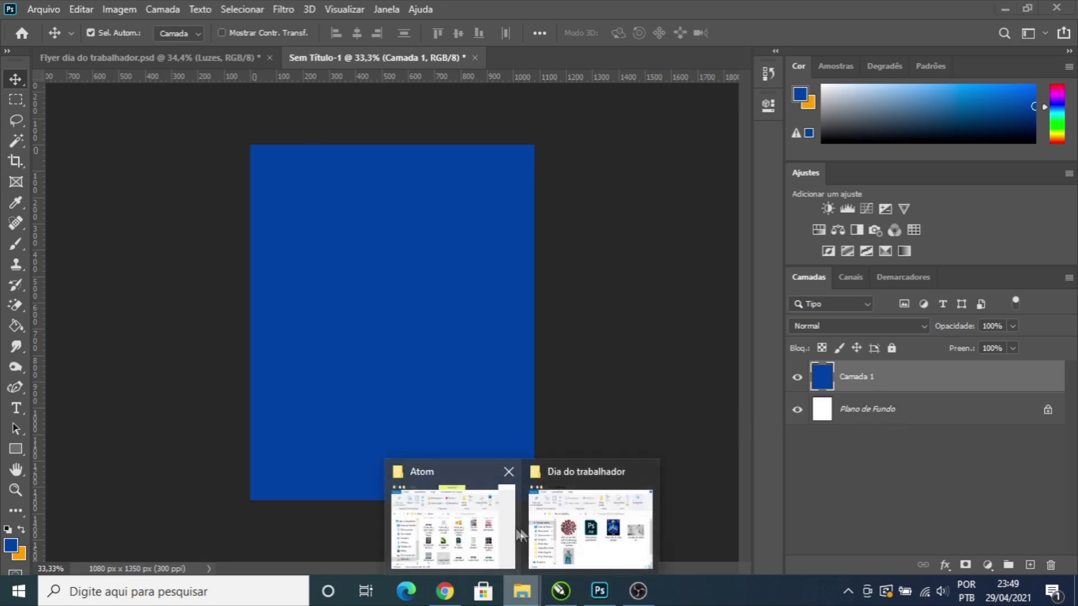
Step: Place the imagem5cardiohmv hospital photo from the Dia do trabalhador folder, scaled to about 12.68% and shifted so it covers the canvas
click(585, 506)
click(926, 252)
click(365, 284)
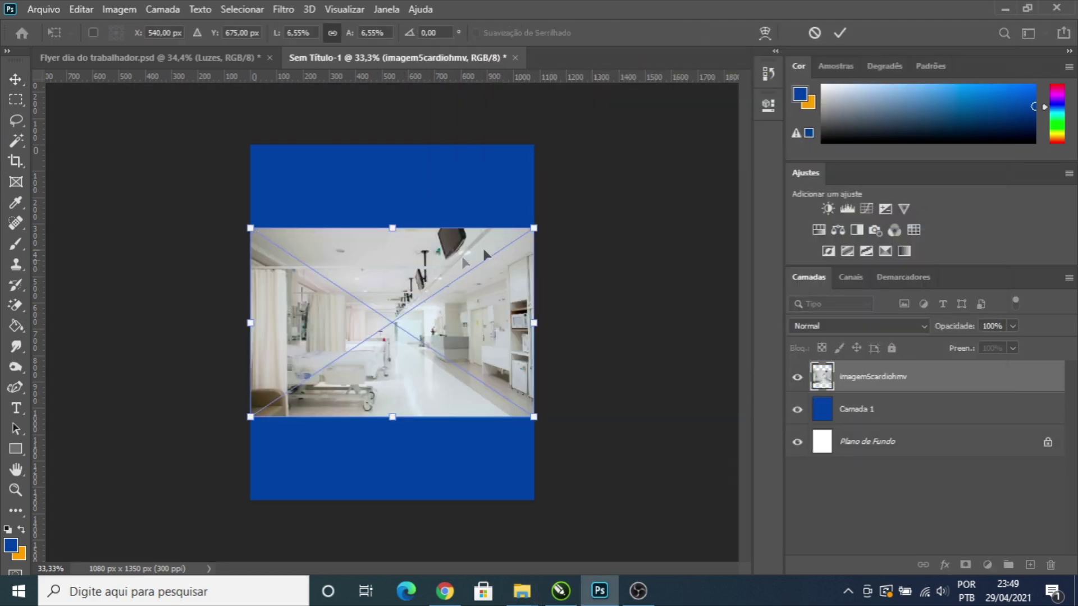
drag(532, 228, 645, 106)
drag(575, 251, 616, 241)
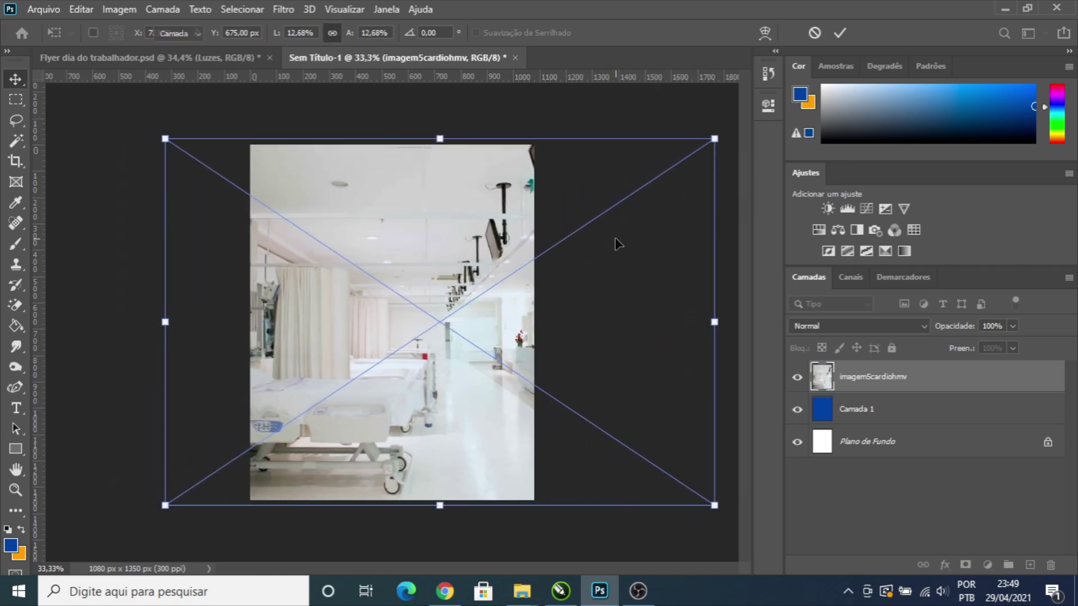
key(Return)
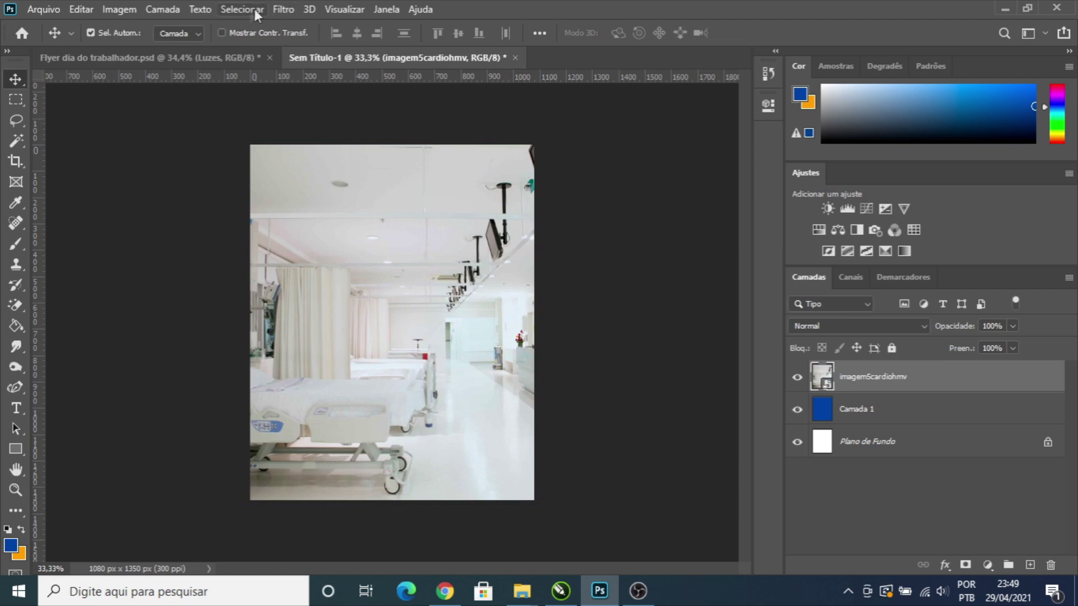
Step: Apply a Gaussian Blur with an 18 px radius to the hospital photo and set its blend mode to Multiplicação
click(279, 10)
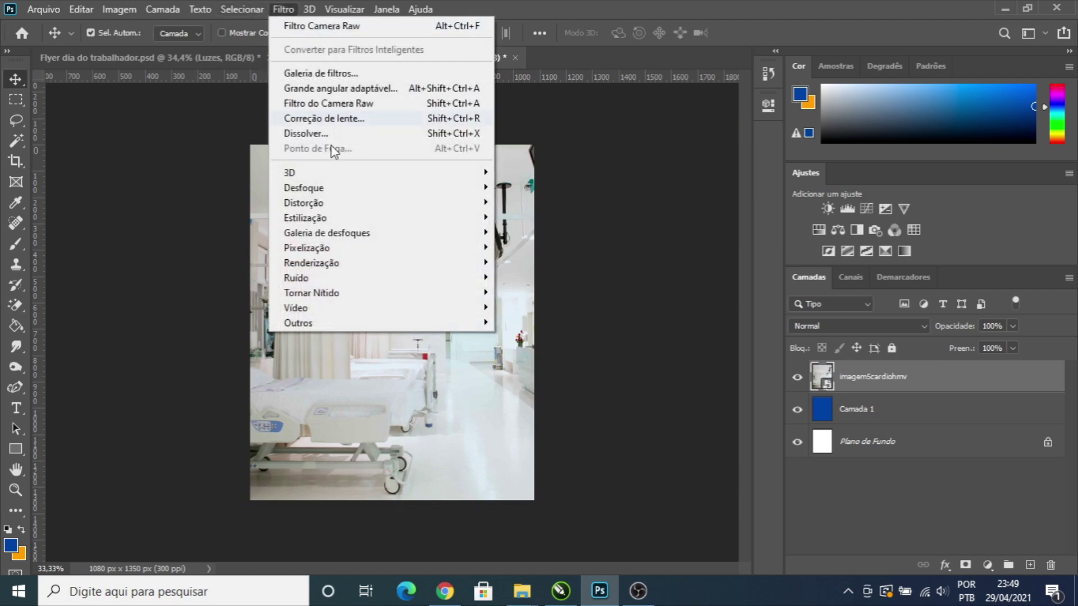
mouse_move(359, 191)
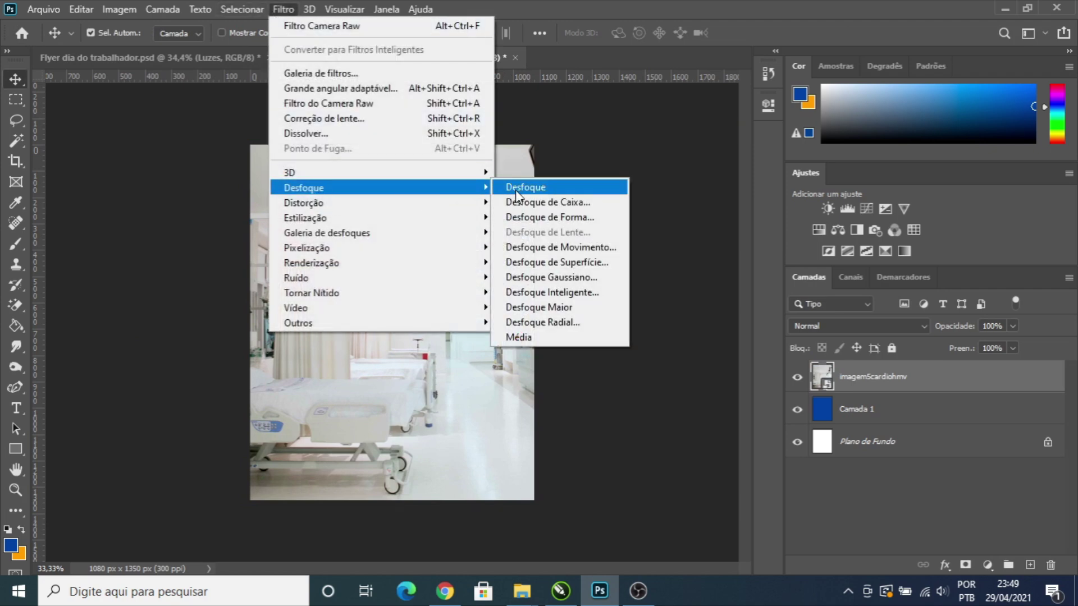
click(550, 276)
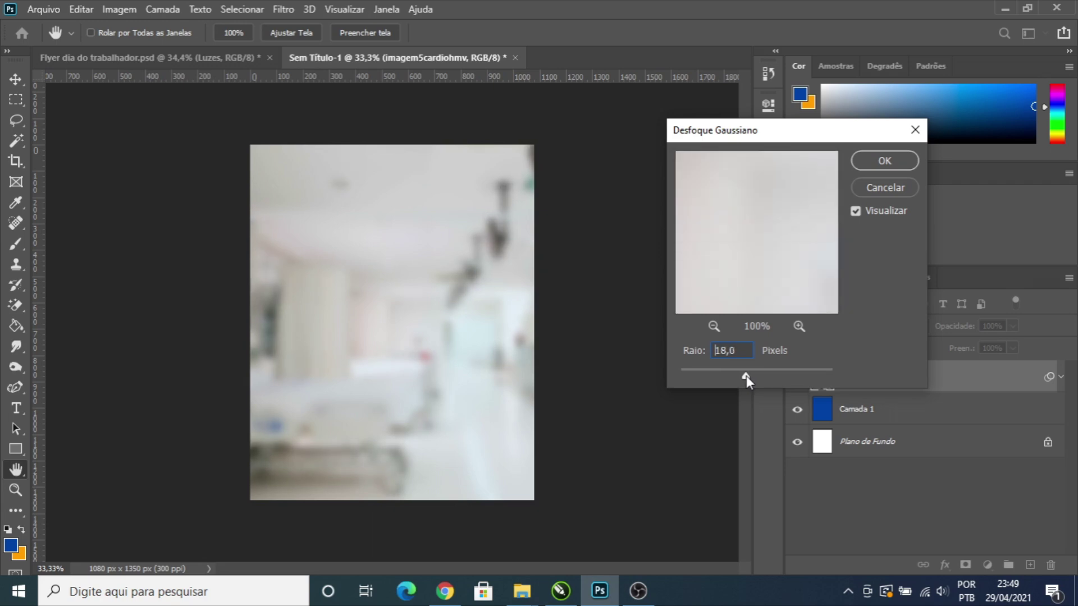
click(888, 160)
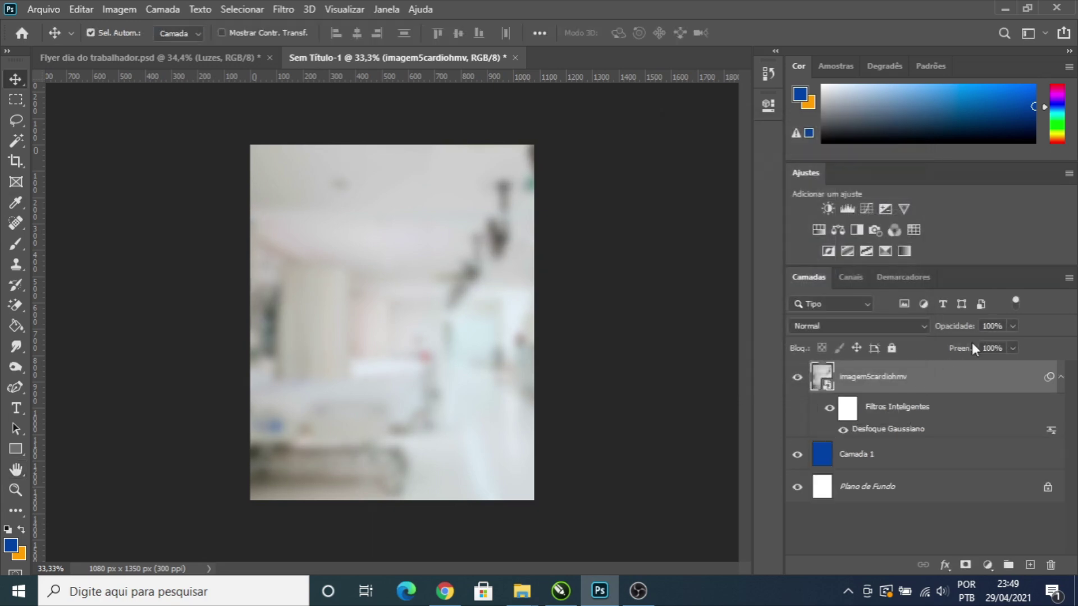
click(922, 329)
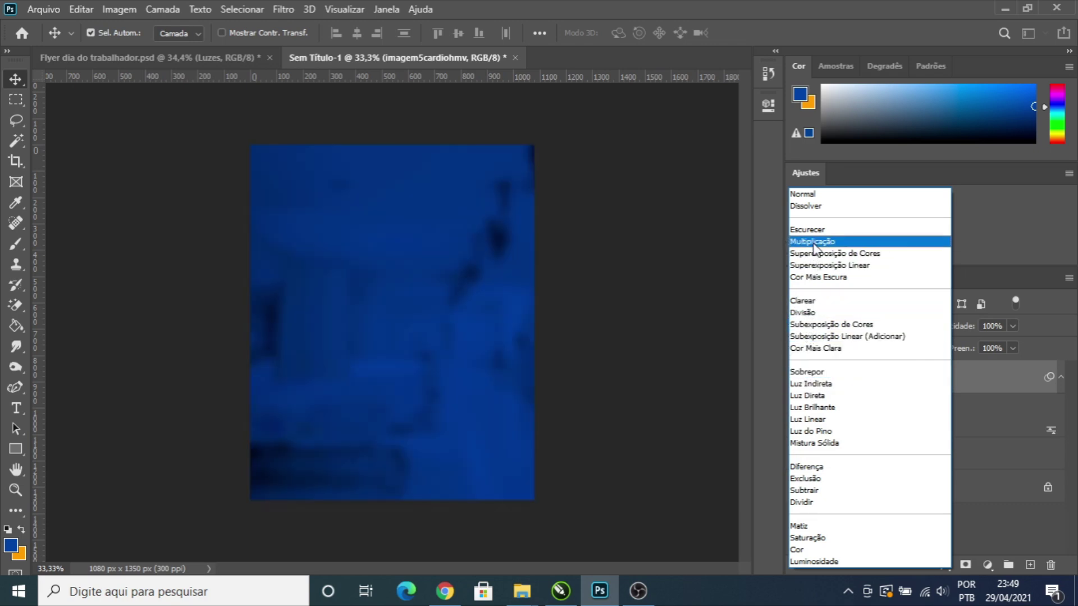
click(813, 243)
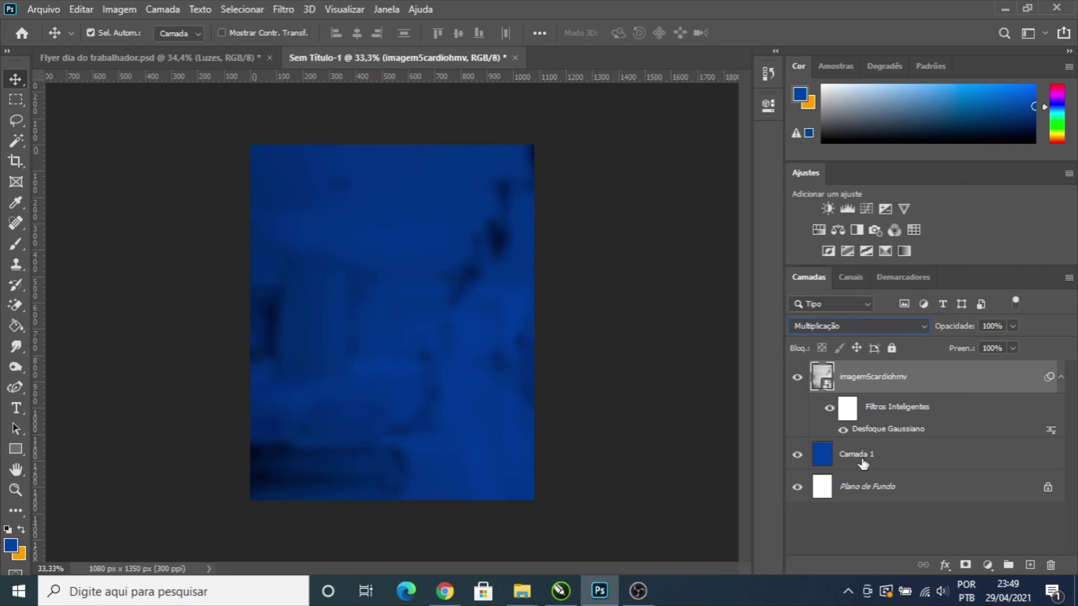
Step: Refill the blue Camada 1 layer with a darker navy shade
click(824, 453)
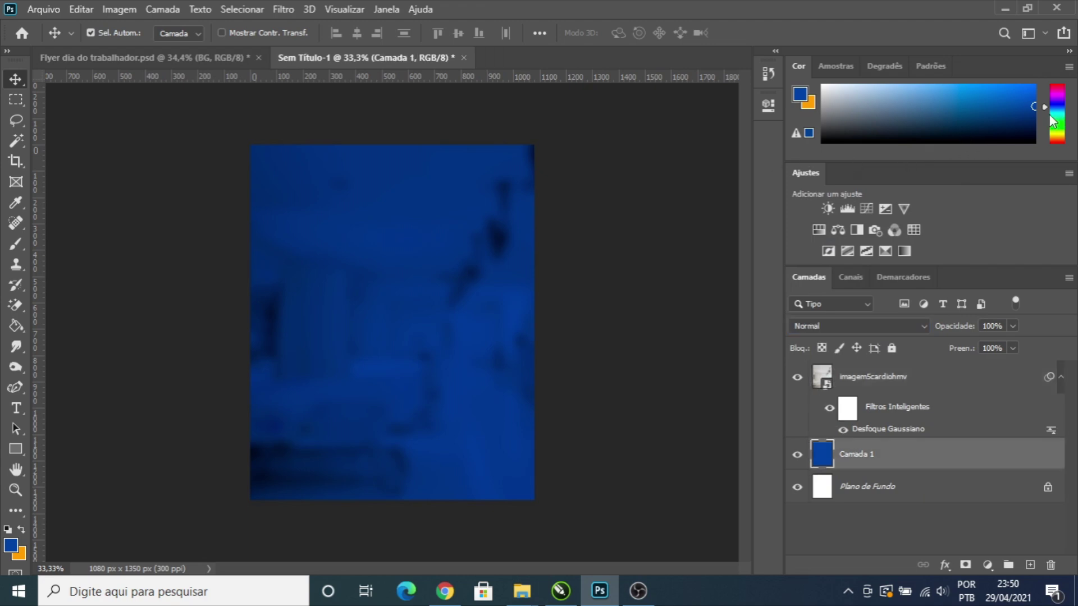
drag(1031, 106, 1045, 121)
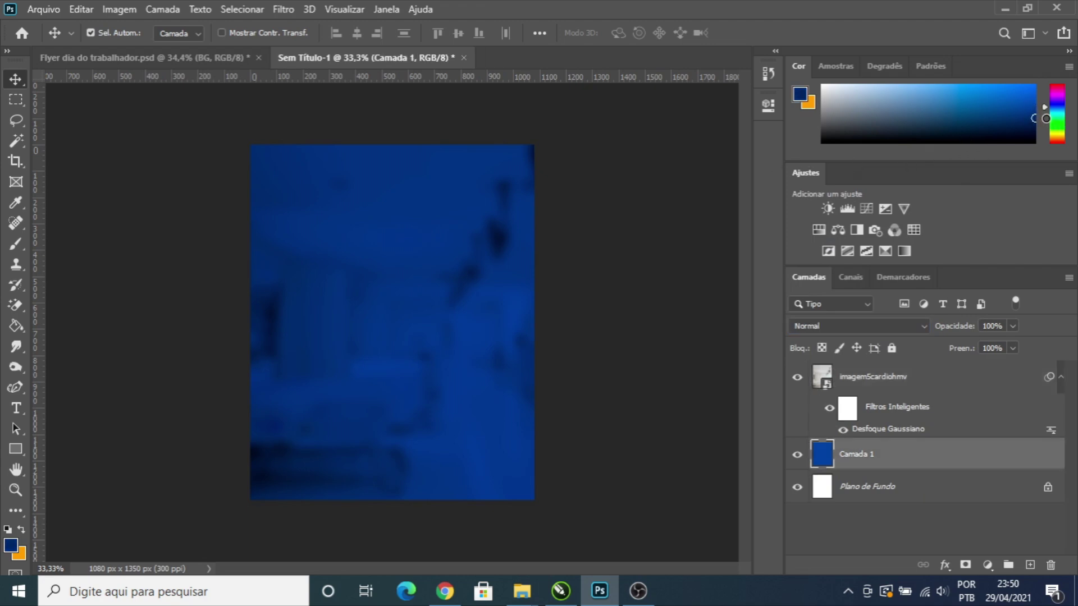
click(15, 325)
click(375, 294)
key(v)
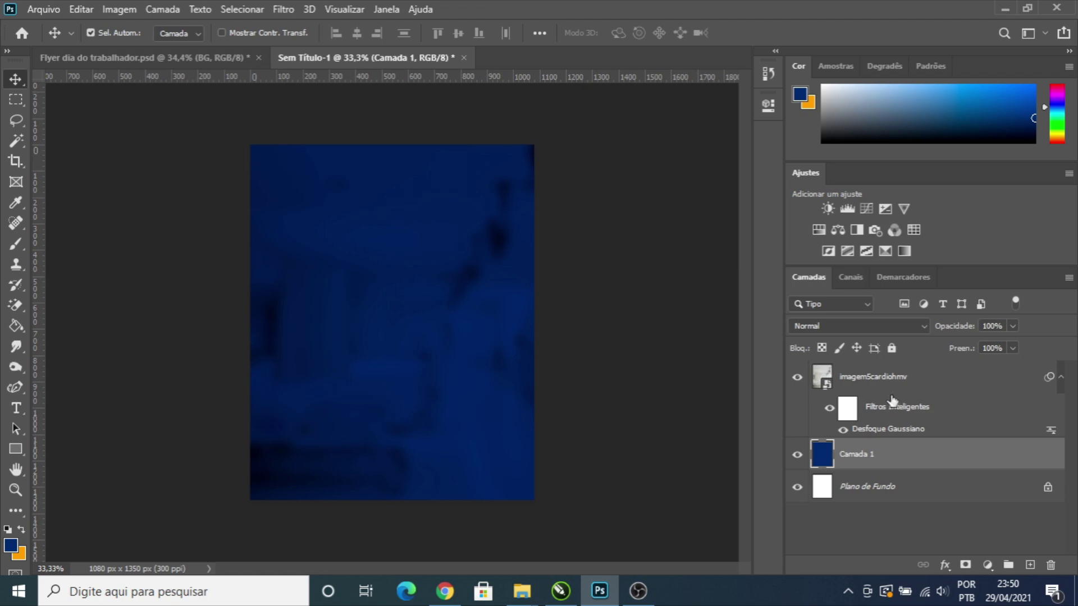
Step: Place the praying medical doctor photo above the hospital photo, scaled to about 53% and centred with its lower edge beyond the canvas
click(872, 387)
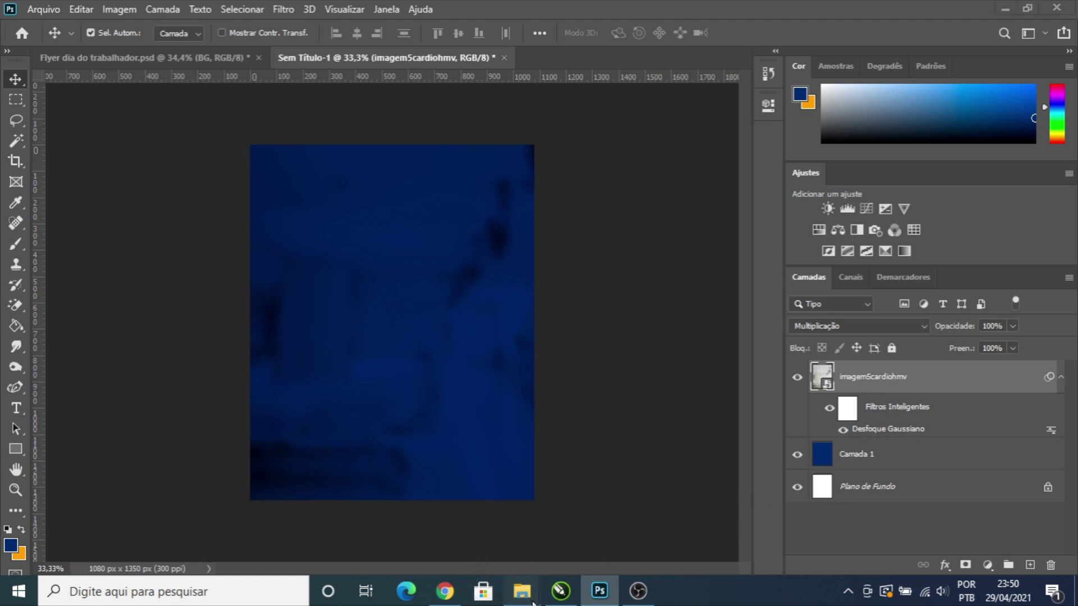
mouse_move(522, 591)
click(590, 517)
drag(616, 366, 381, 312)
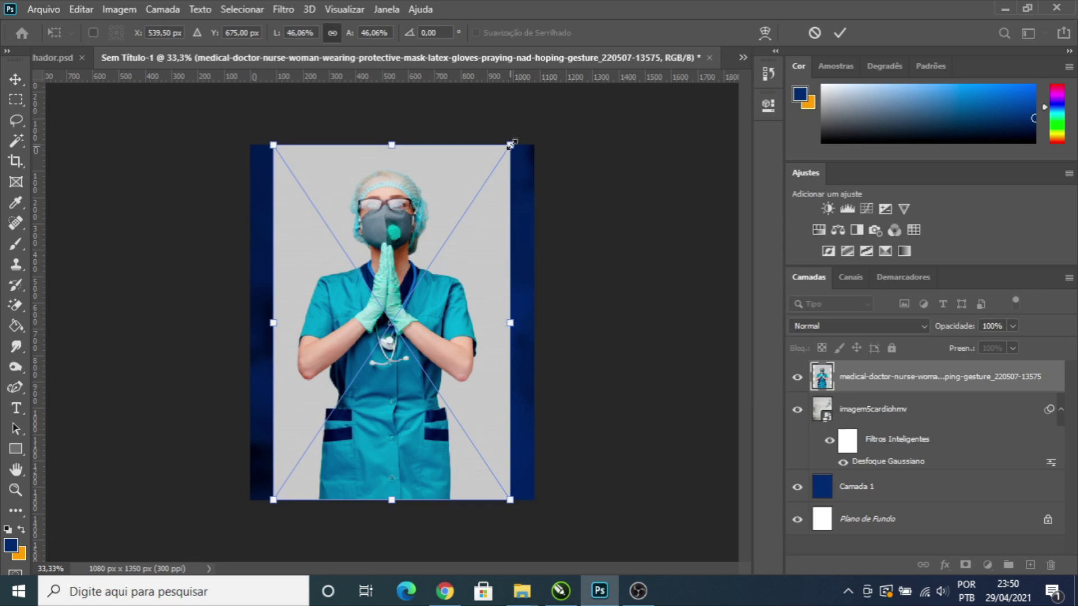
drag(511, 145, 545, 94)
drag(382, 248, 382, 280)
drag(544, 123, 527, 139)
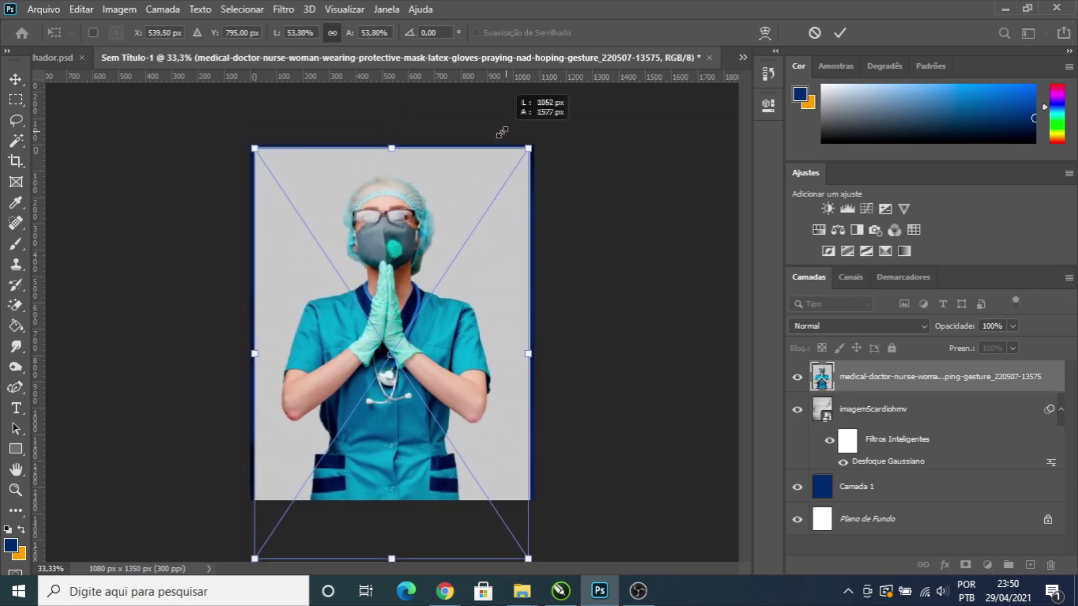
drag(445, 229, 449, 220)
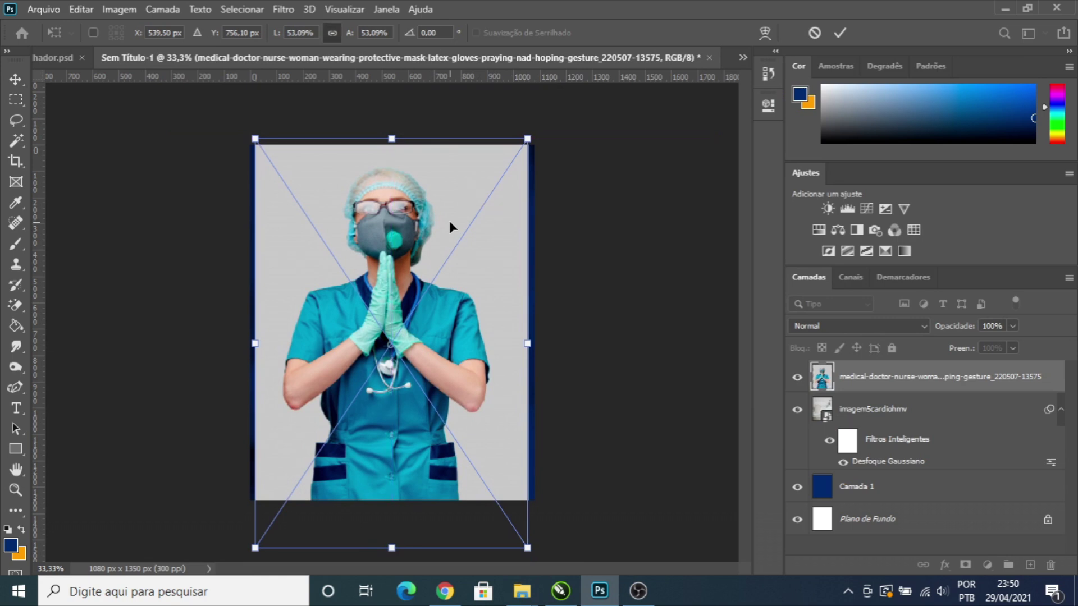
key(Return)
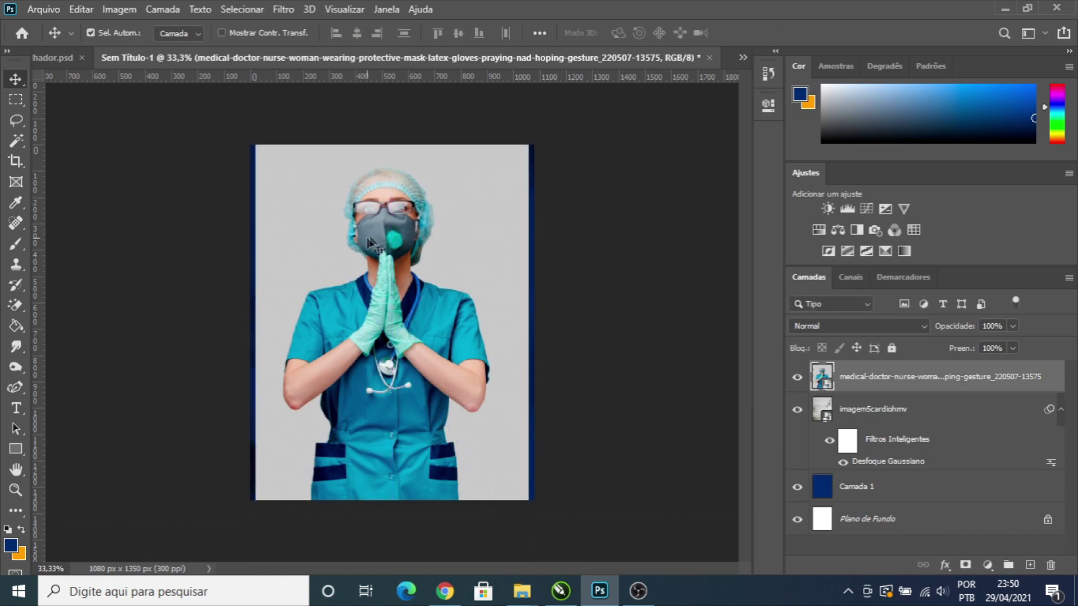
Step: Cut the doctor out of her gray background using Select Subject with 1.1 px feather, output to a layer mask
key(m)
click(635, 32)
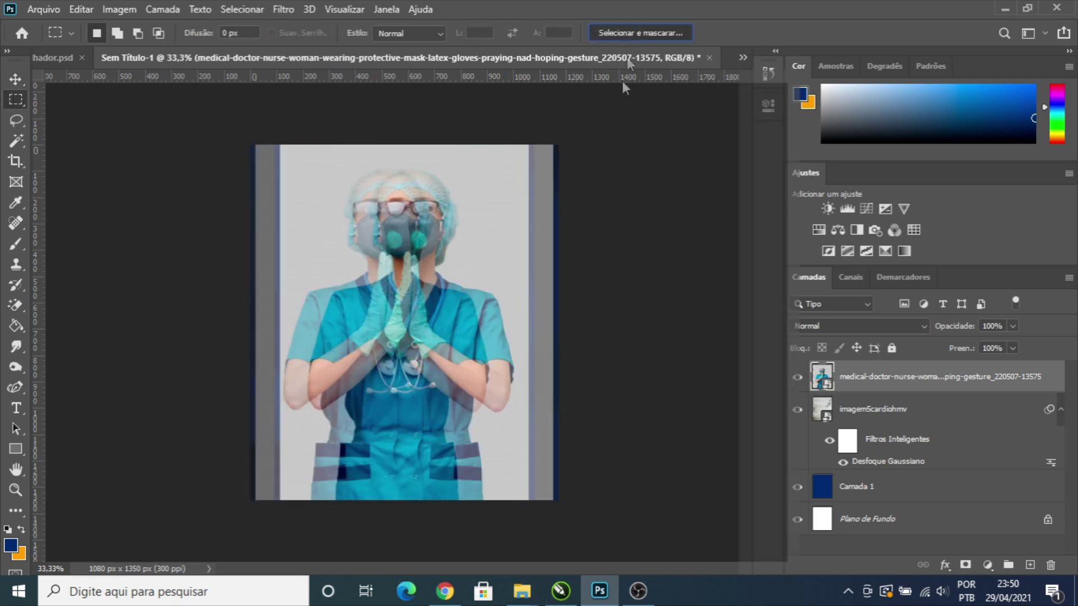
click(423, 34)
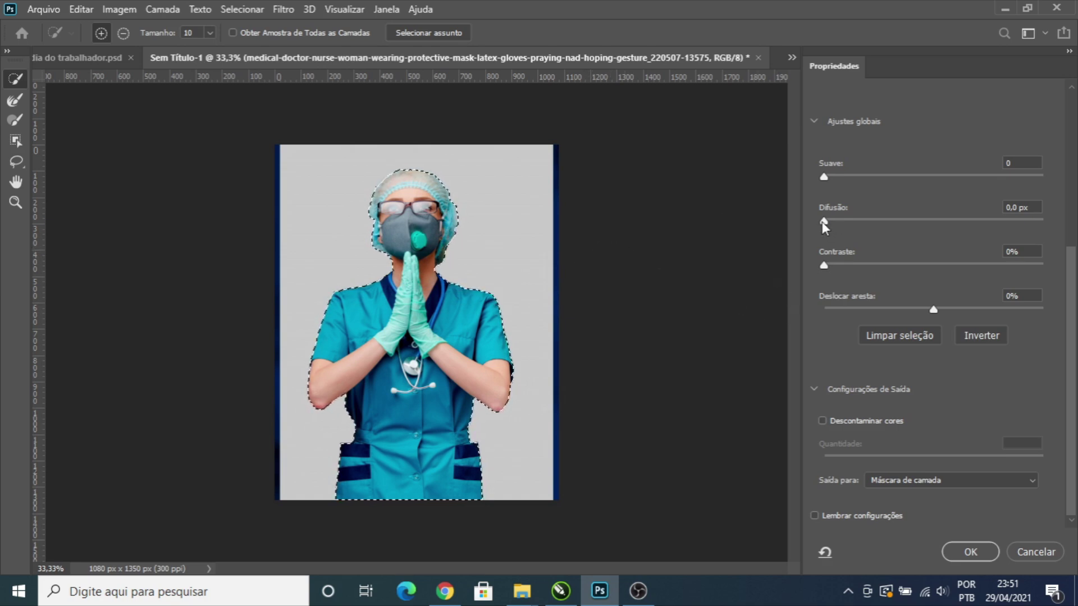
drag(823, 221, 826, 222)
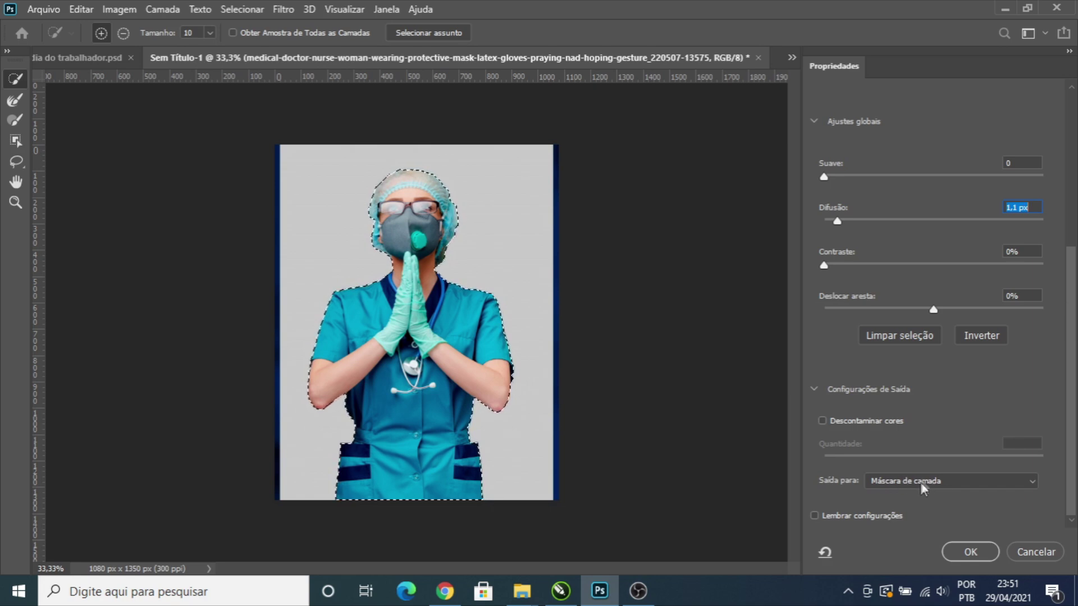
click(974, 553)
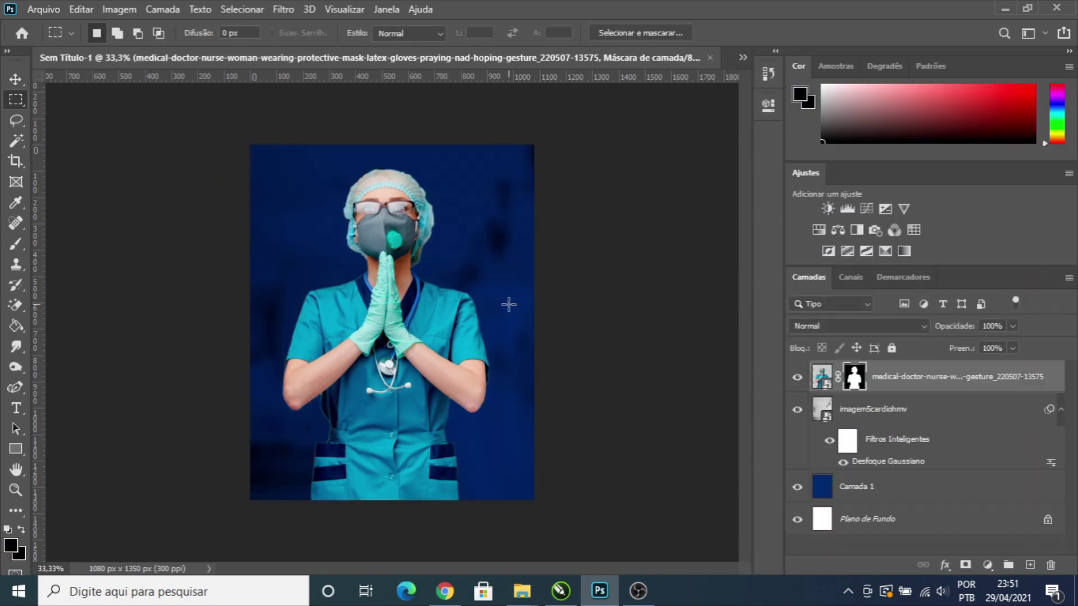
Step: Enlarge the masked doctor to about 103.5% and nudge her slightly right of her previous position
click(17, 79)
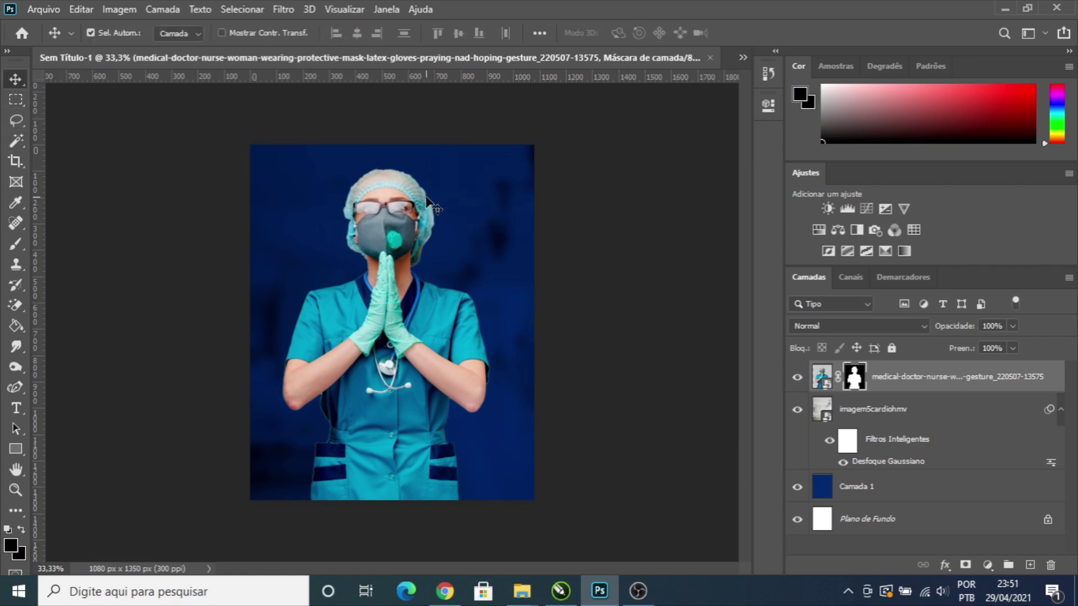
key(ctrl+t)
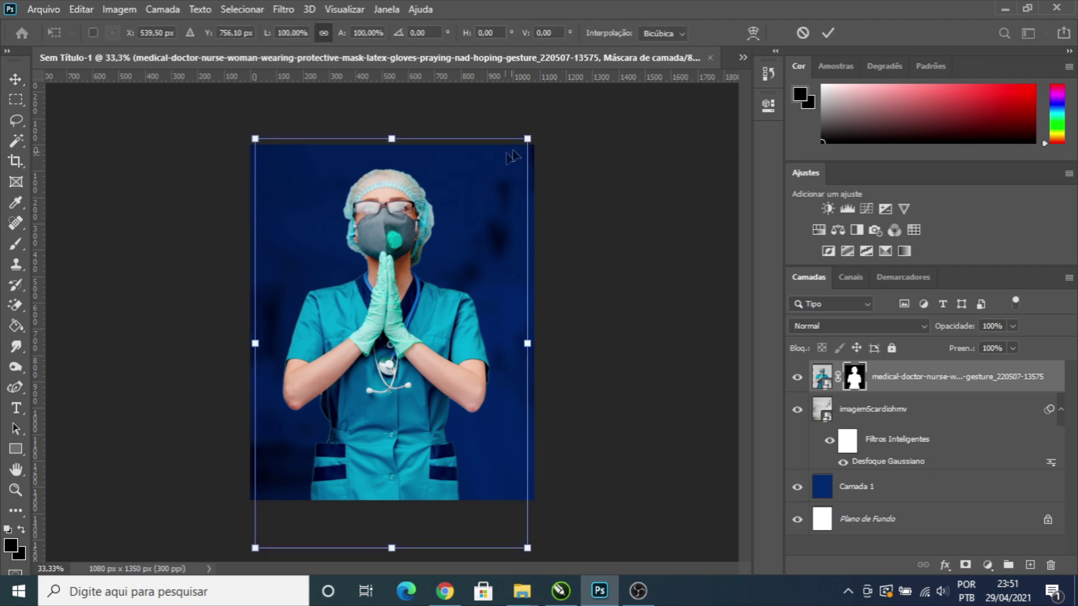
drag(533, 144, 535, 134)
key(Right)
key(Right)
key(Right)
key(Right)
key(Right)
key(Right)
key(Right)
key(Right)
key(Right)
key(Right)
key(Right)
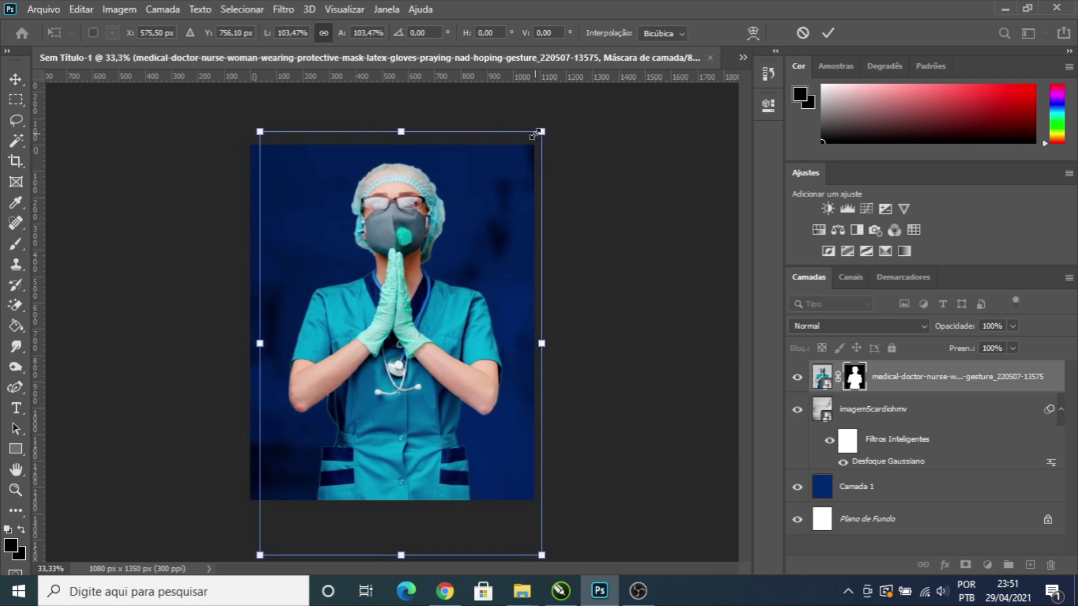
key(Return)
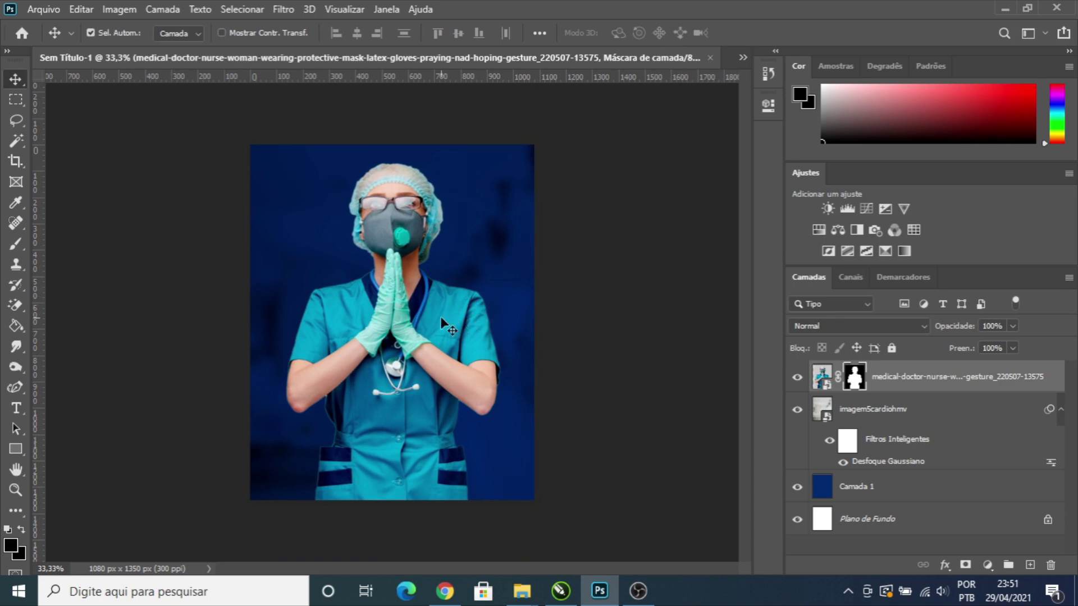
key(Left)
key(Left)
key(Left)
key(Right)
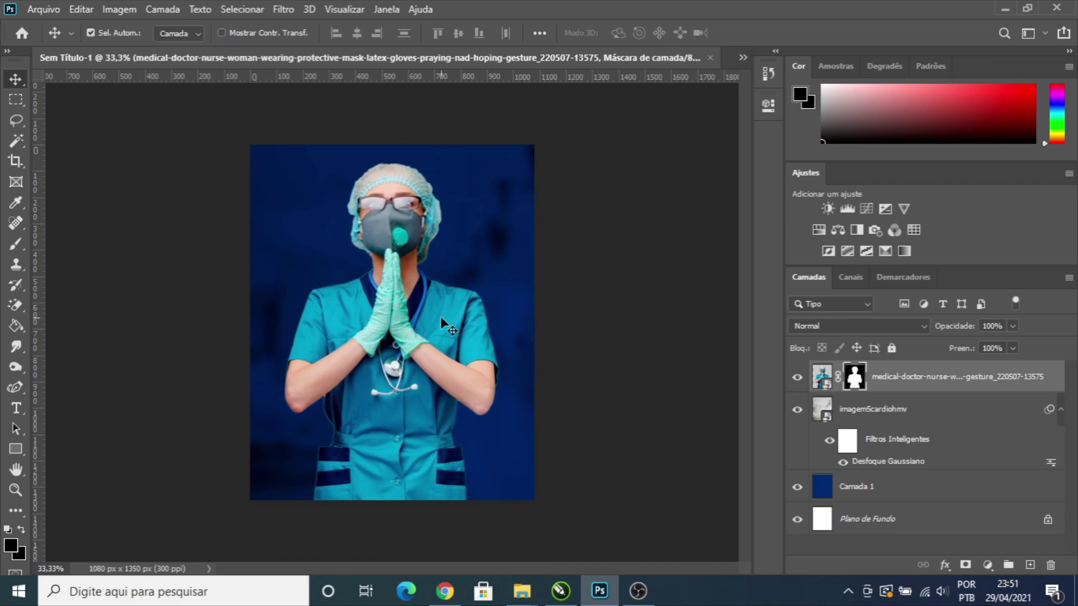
Step: Start a Camera Raw filter on the doctor layer with Clarity at +26 and Dehaze at +19
key(ctrl)
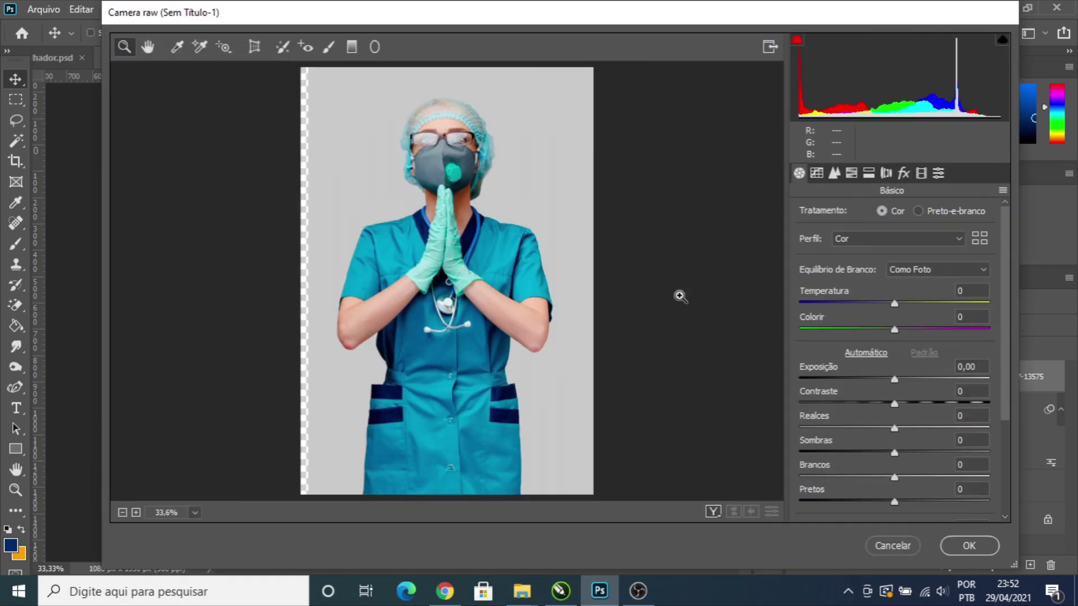
scroll(843, 414, down, 2)
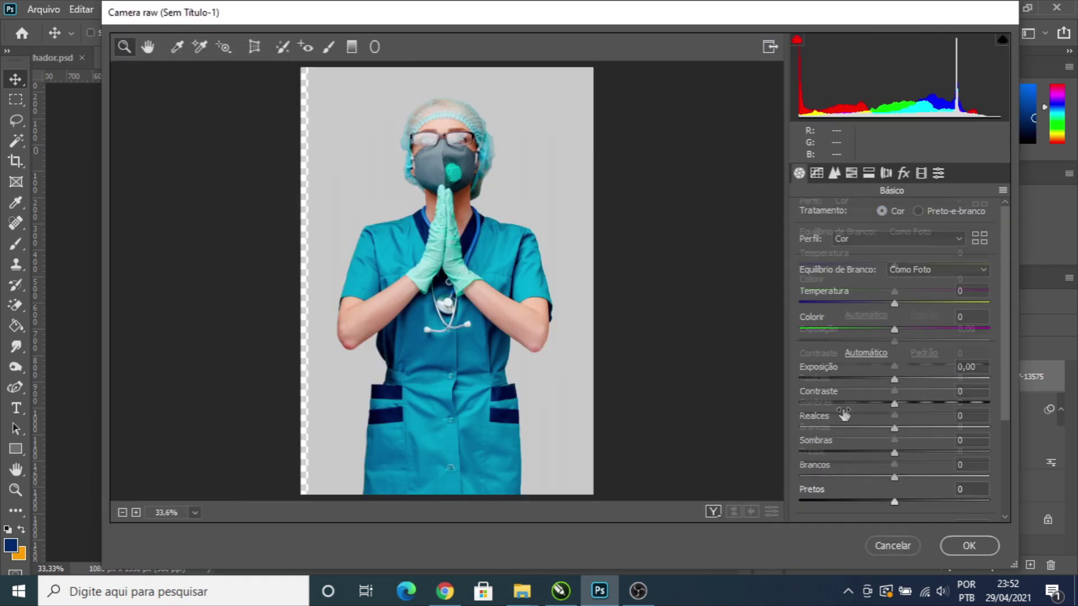
scroll(843, 414, down, 2)
drag(894, 487, 921, 487)
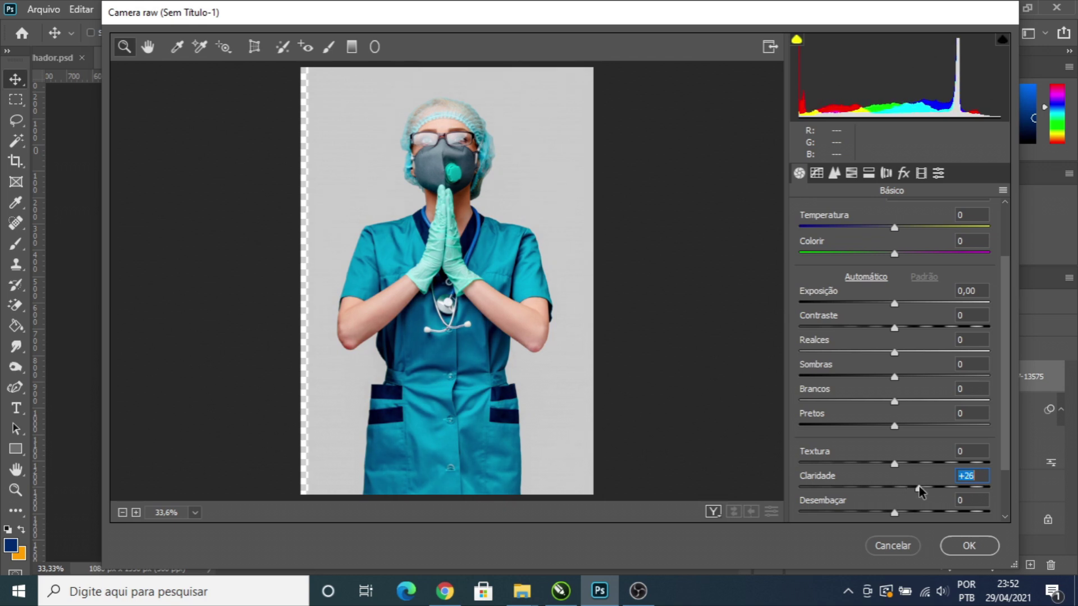
scroll(909, 484, down, 2)
drag(893, 449, 914, 449)
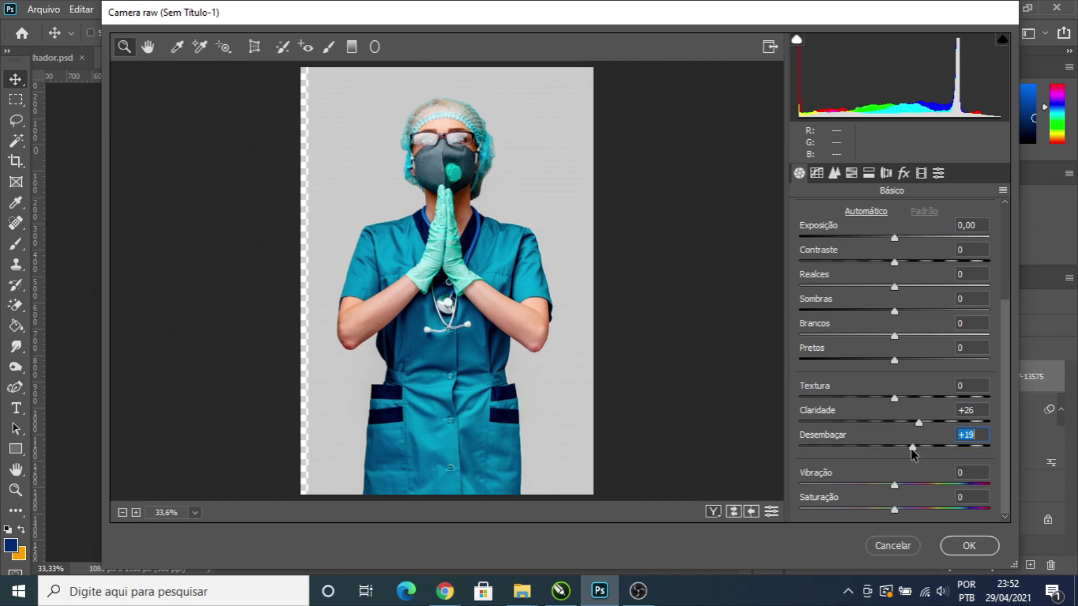
Step: Set the doctor's luminance noise reduction to 30 and apply the Camera Raw filter
scroll(893, 342, up, 4)
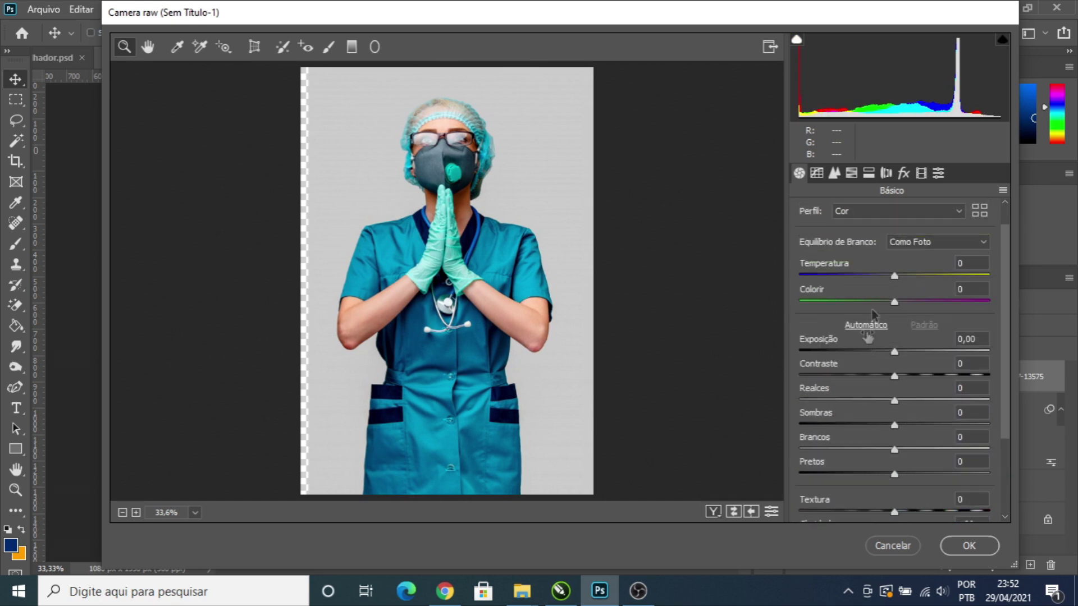
scroll(895, 330, down, 2)
scroll(894, 330, up, 2)
click(834, 173)
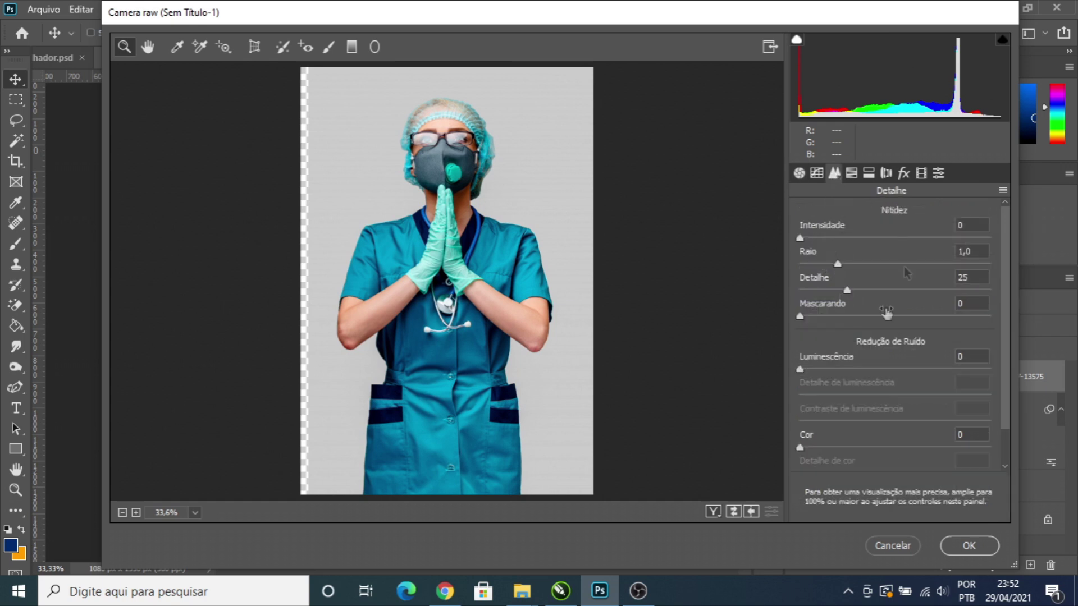
drag(800, 371, 841, 371)
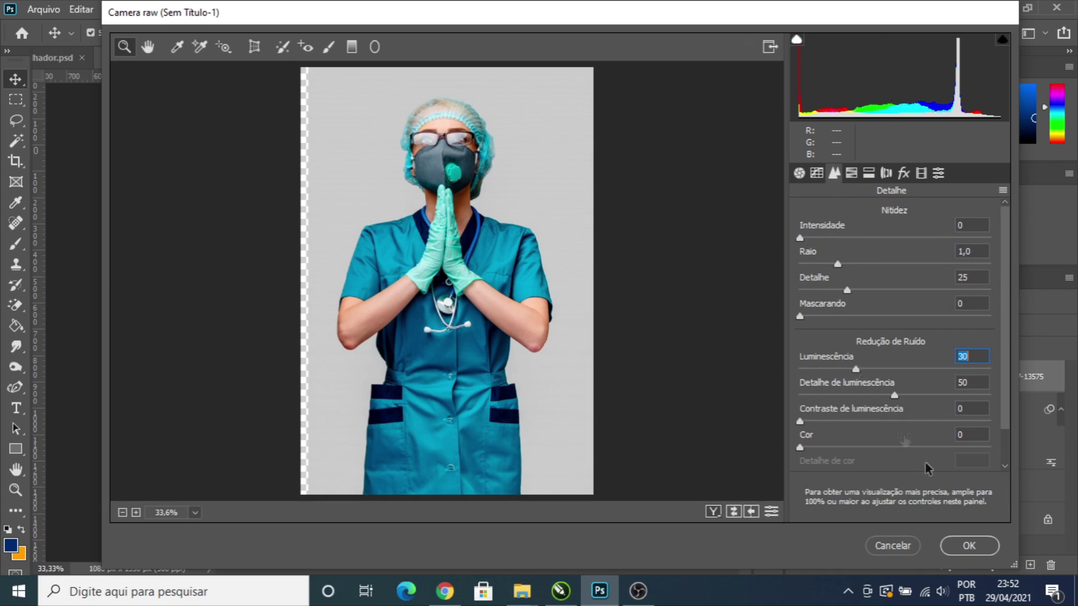
click(967, 545)
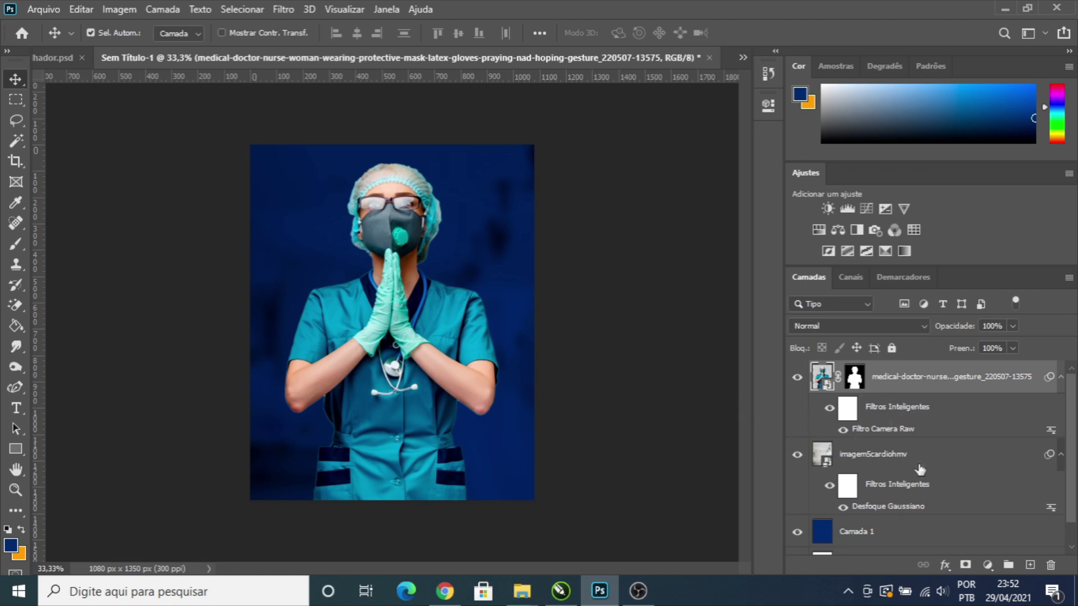
Step: Group the imagem5cardiohmv hospital photo with the blue Camada 1 layer and name the group BG
click(897, 452)
scroll(867, 472, down, 1)
shift+click(859, 501)
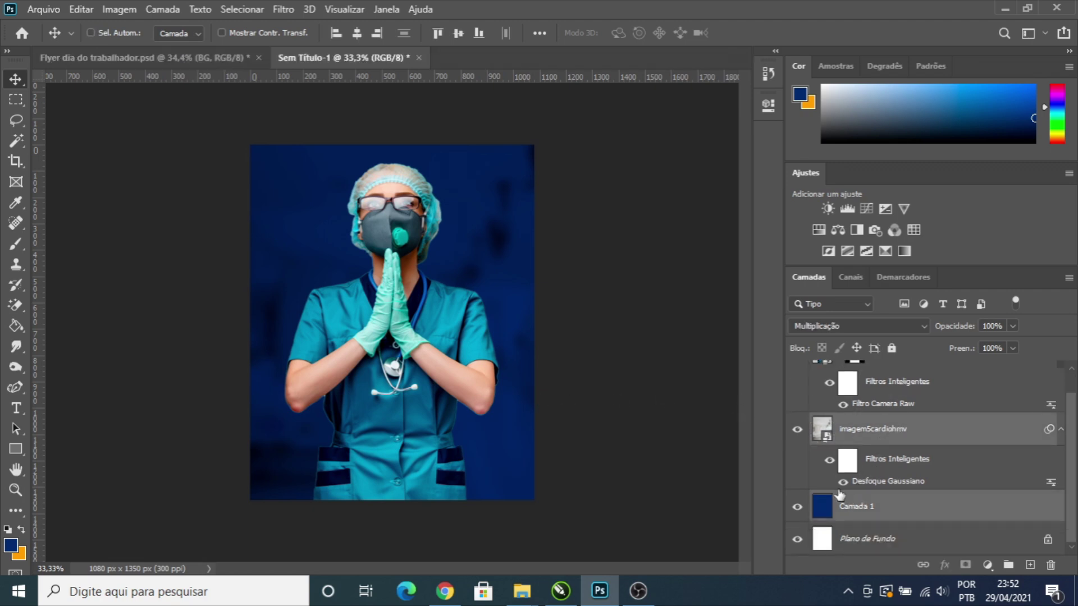
key(ctrl+g)
double_click(863, 447)
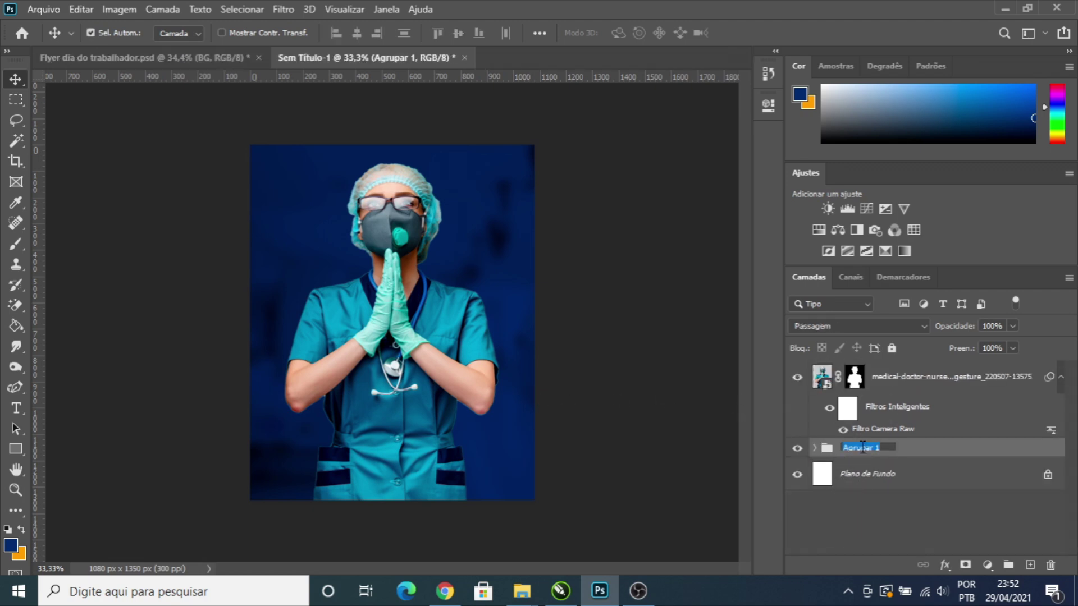
text(BG)
key(Return)
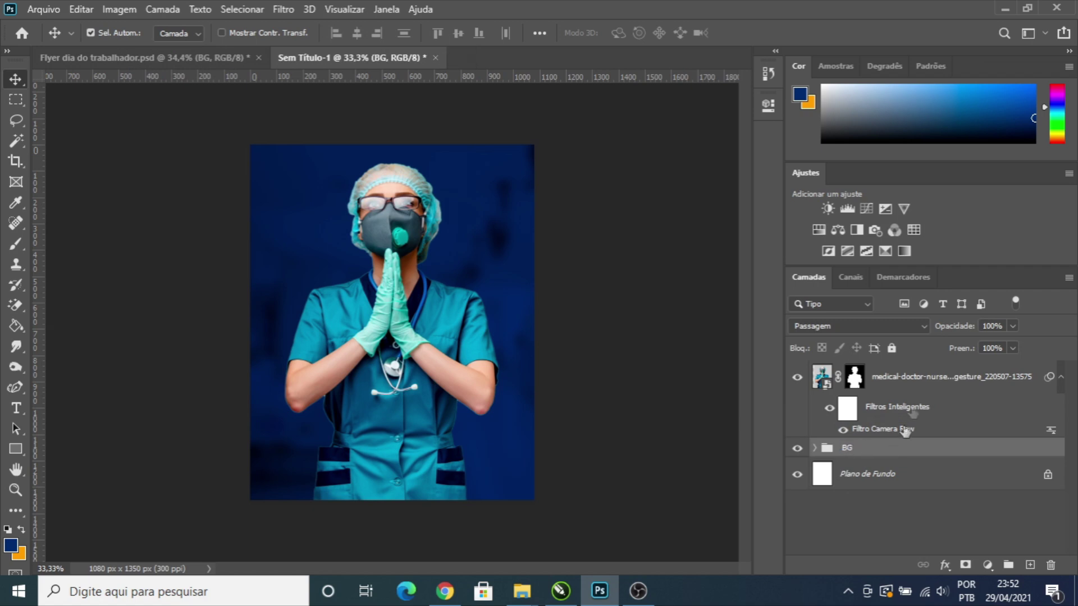
Step: Put the doctor layer in its own group named Personagem and collapse the group
click(887, 378)
key(ctrl+g)
double_click(864, 370)
text(E)
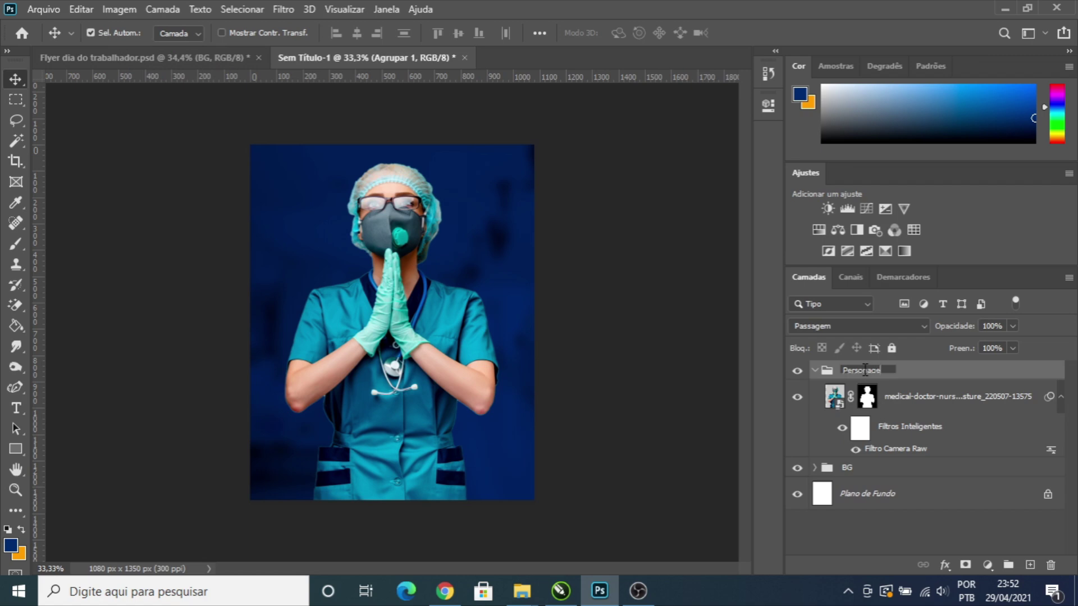
text(ersonagem)
key(Return)
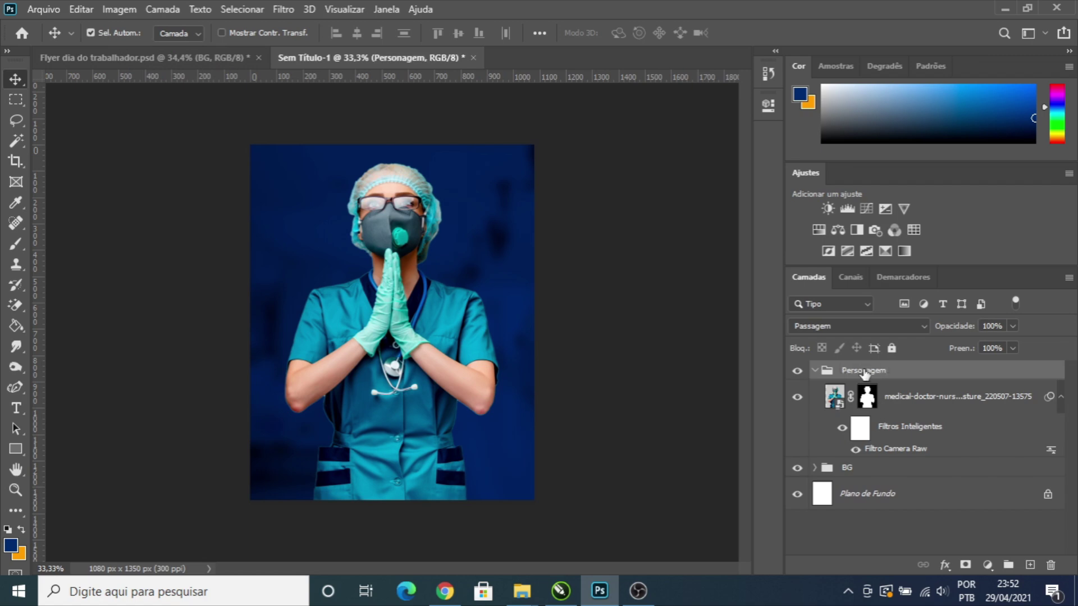
click(815, 371)
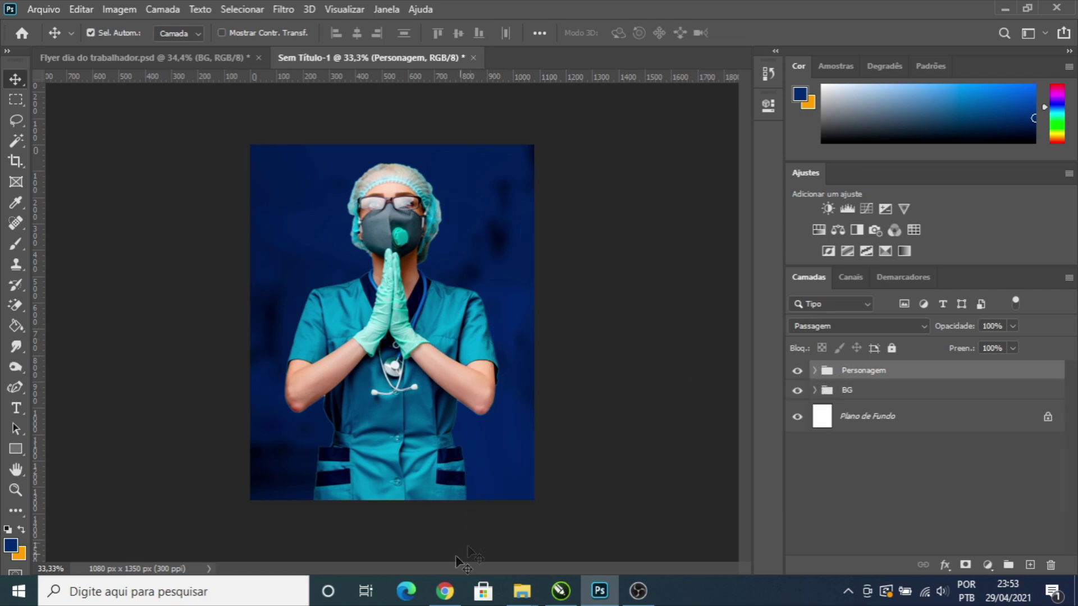
Step: Place the 2019-nCoV coronavirus image above the groups, scaled to about 7.15% and running off the canvas's upper-right corner
mouse_move(521, 591)
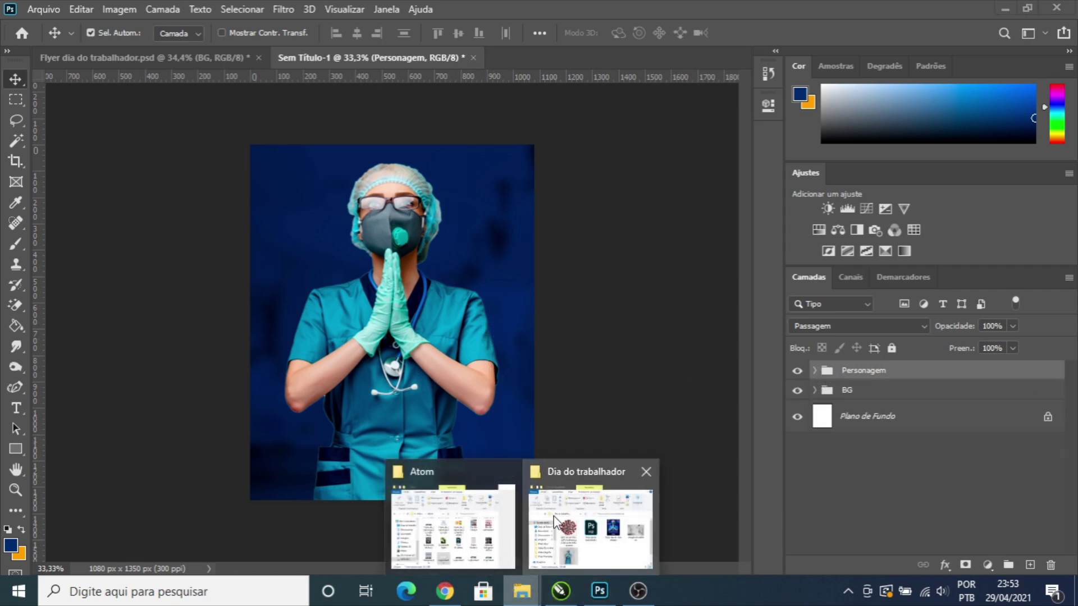
click(555, 521)
click(336, 254)
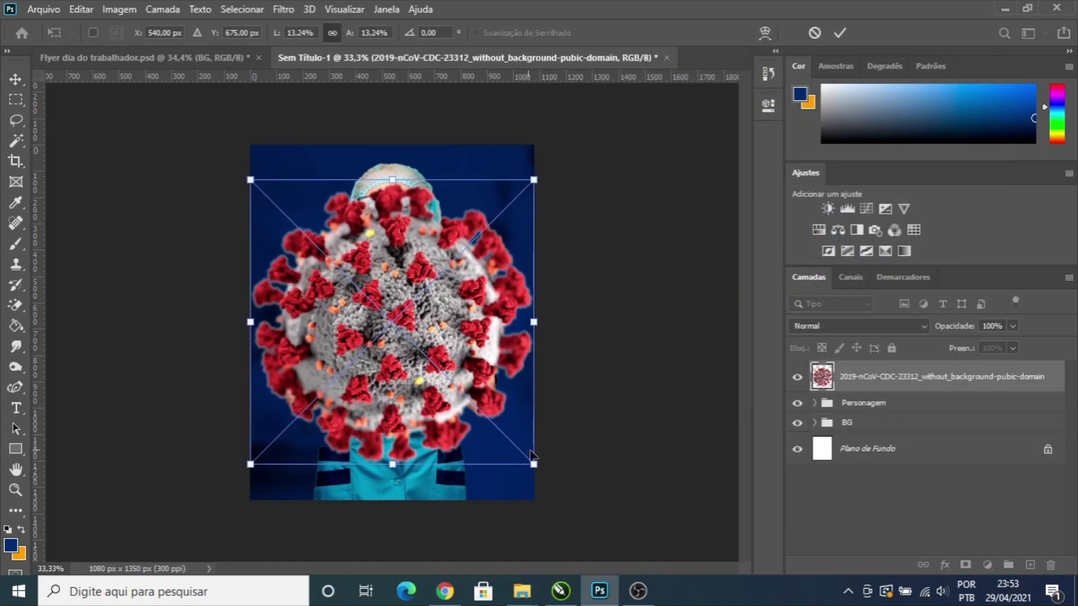
drag(536, 465, 411, 339)
drag(346, 300, 544, 209)
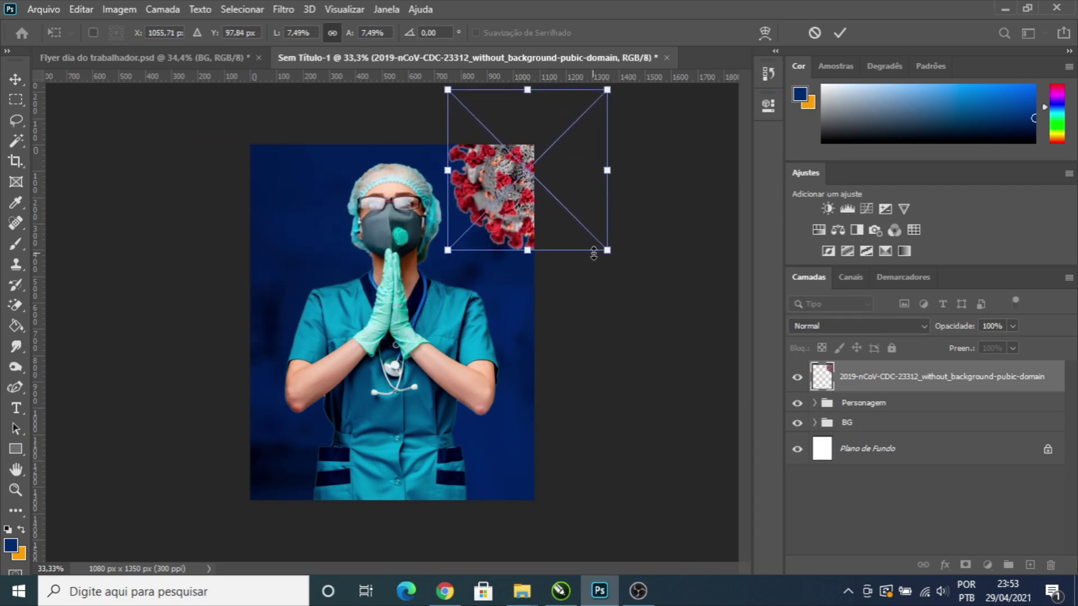
drag(609, 252, 601, 247)
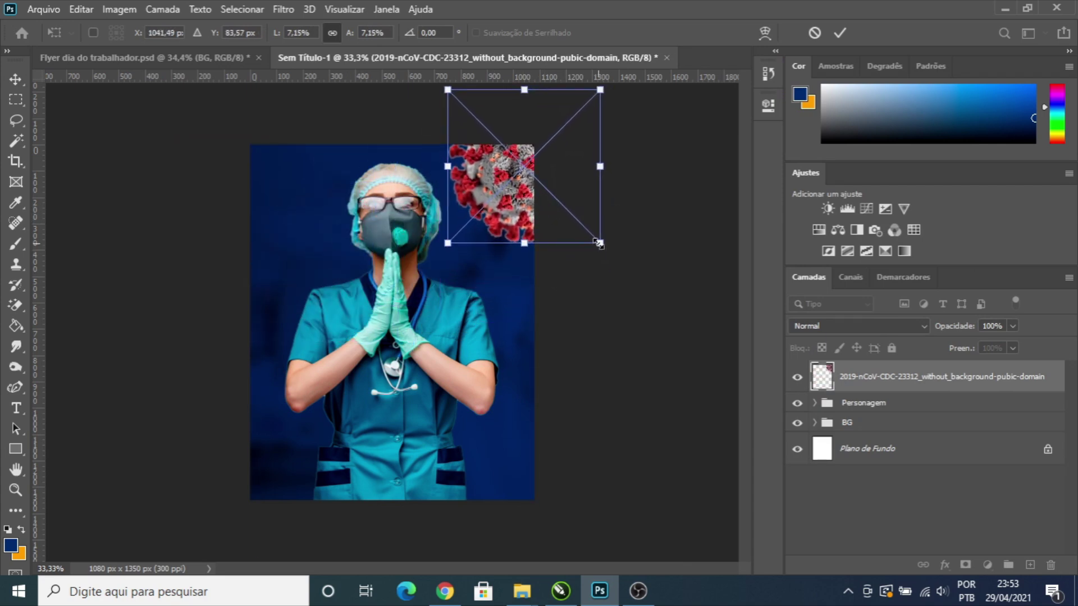
key(Return)
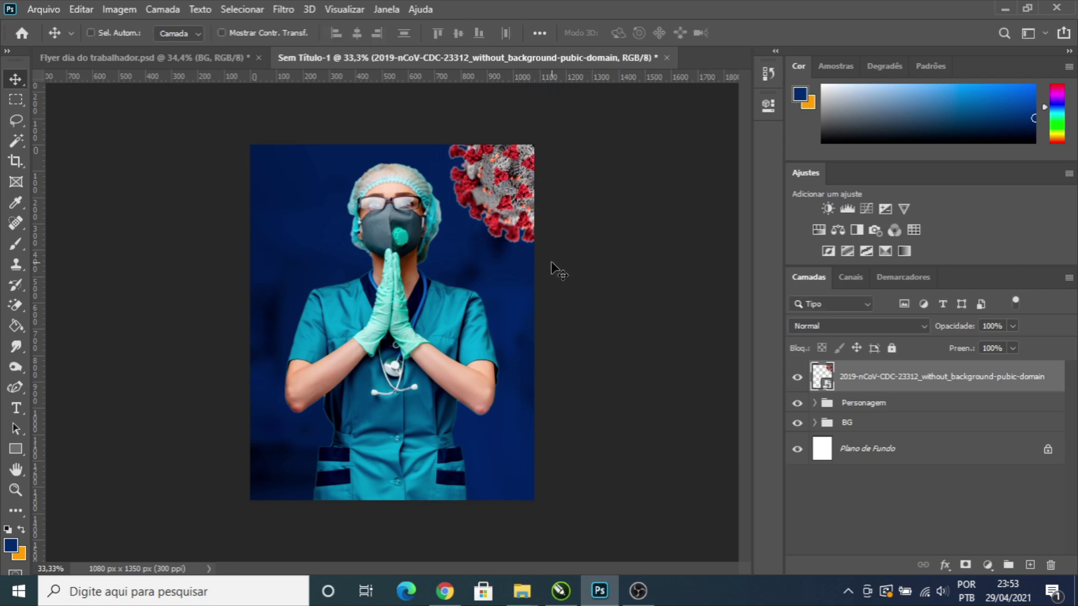
Step: Recolour the coronavirus from red to blue with a Hue/Saturation adjustment at Hue -130
key(ctrl+u)
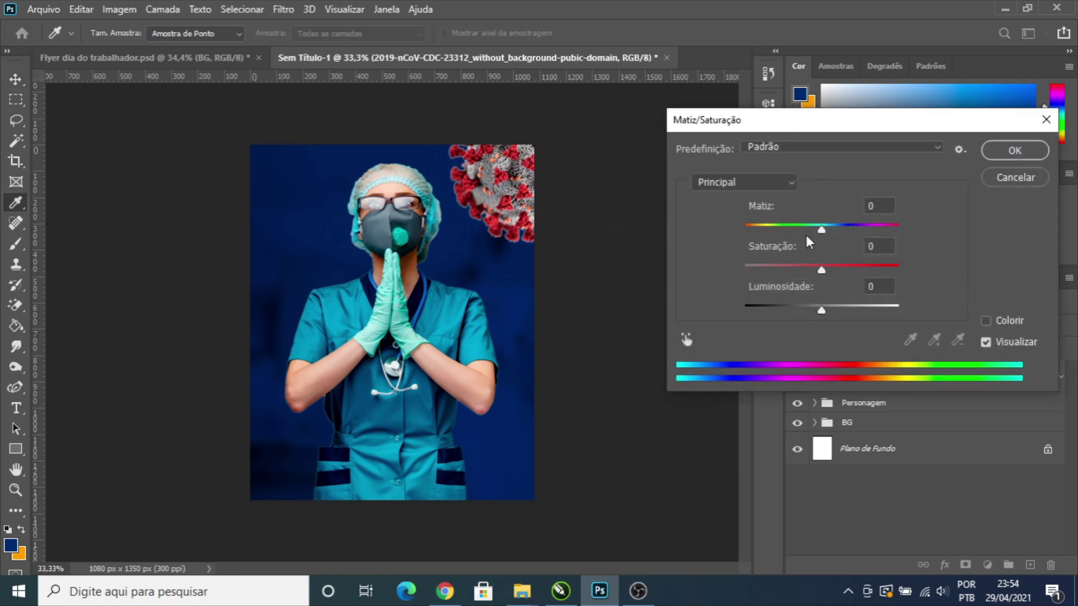
drag(820, 230, 760, 228)
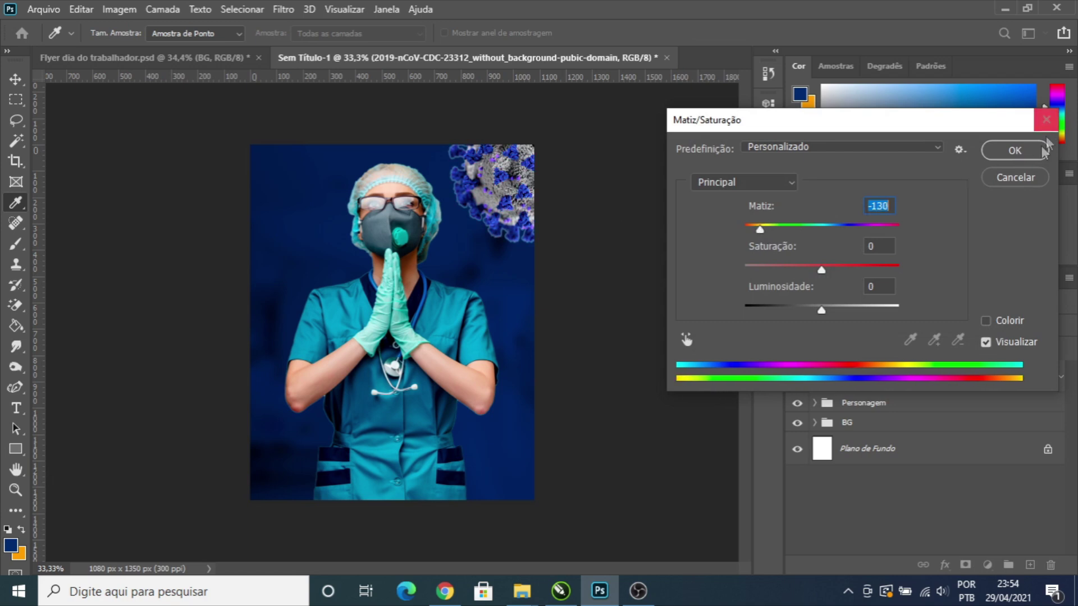
click(1015, 151)
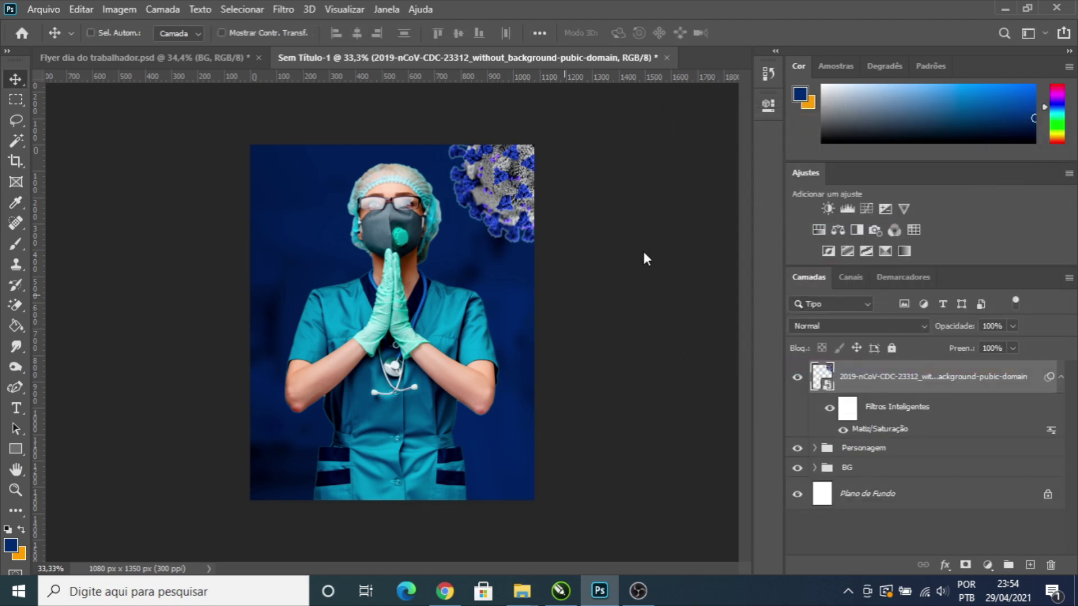
Step: Apply a Camera Raw filter to the coronavirus with Temperature -50, Clarity +40 and Dehaze +23
key(ctrl+shift+a)
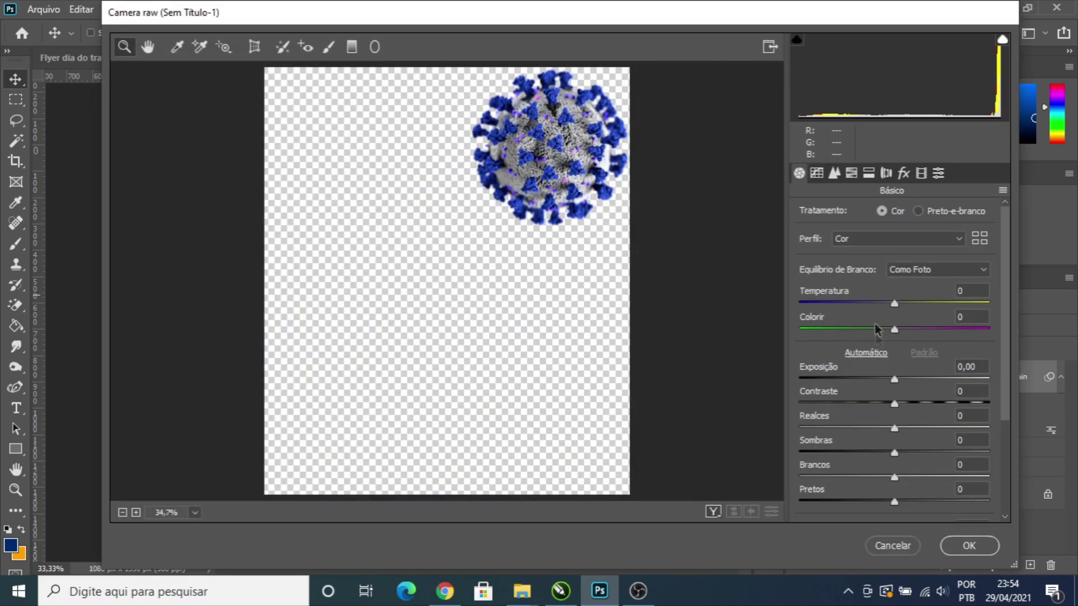
scroll(877, 339, down, 1)
drag(894, 265, 845, 265)
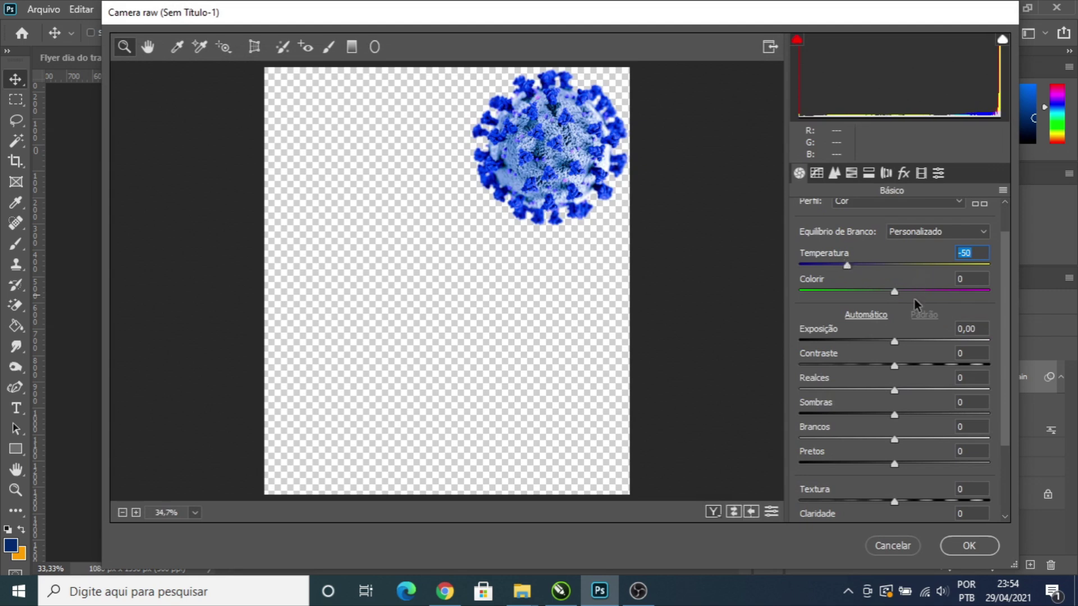
scroll(902, 363, down, 2)
scroll(880, 429, down, 1)
drag(892, 426, 915, 423)
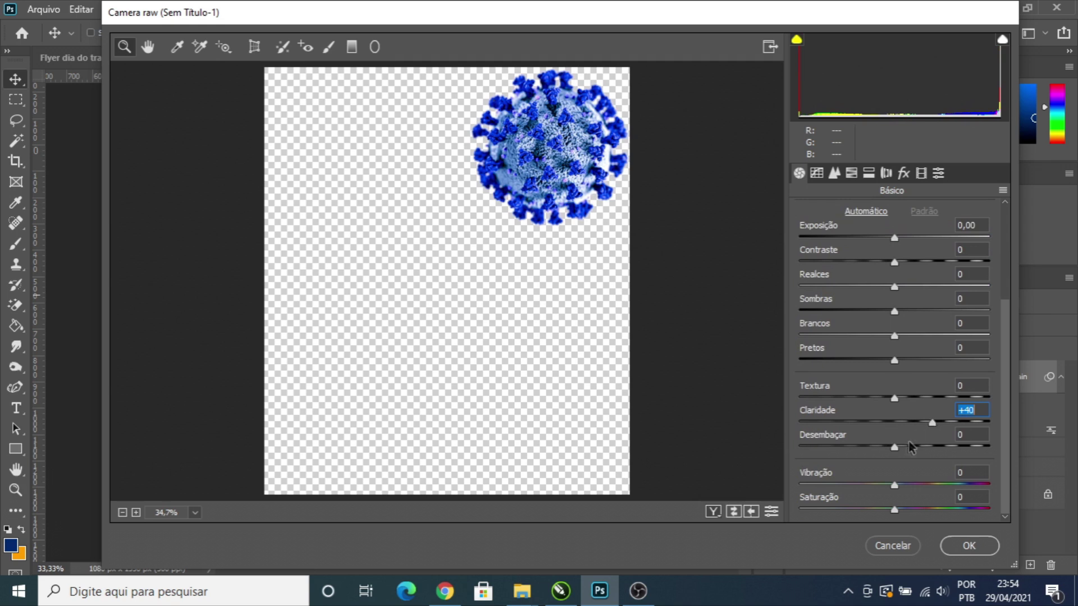
drag(893, 447, 915, 449)
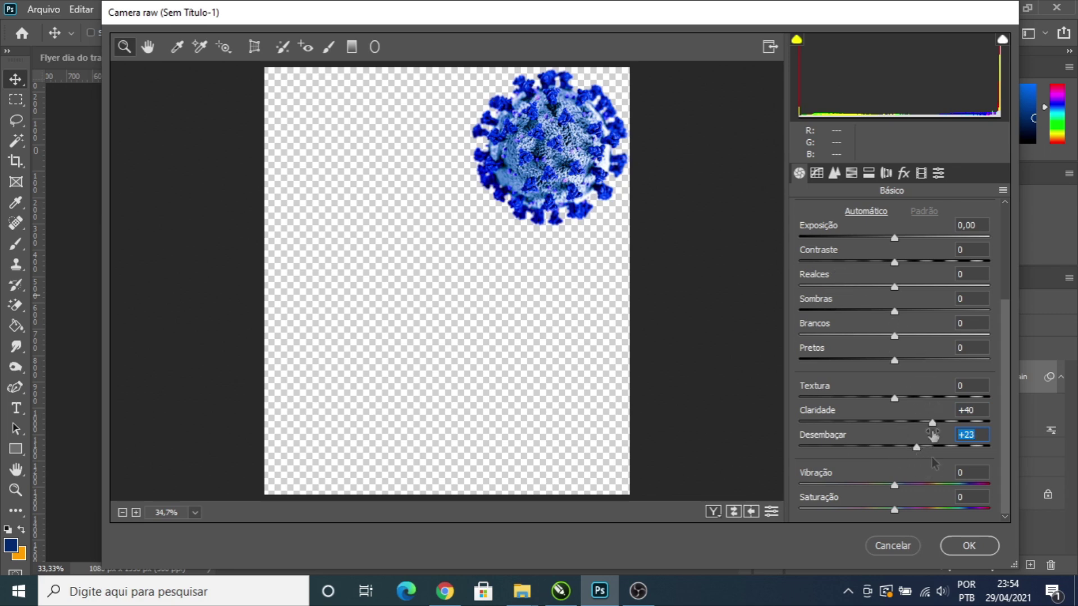
click(969, 545)
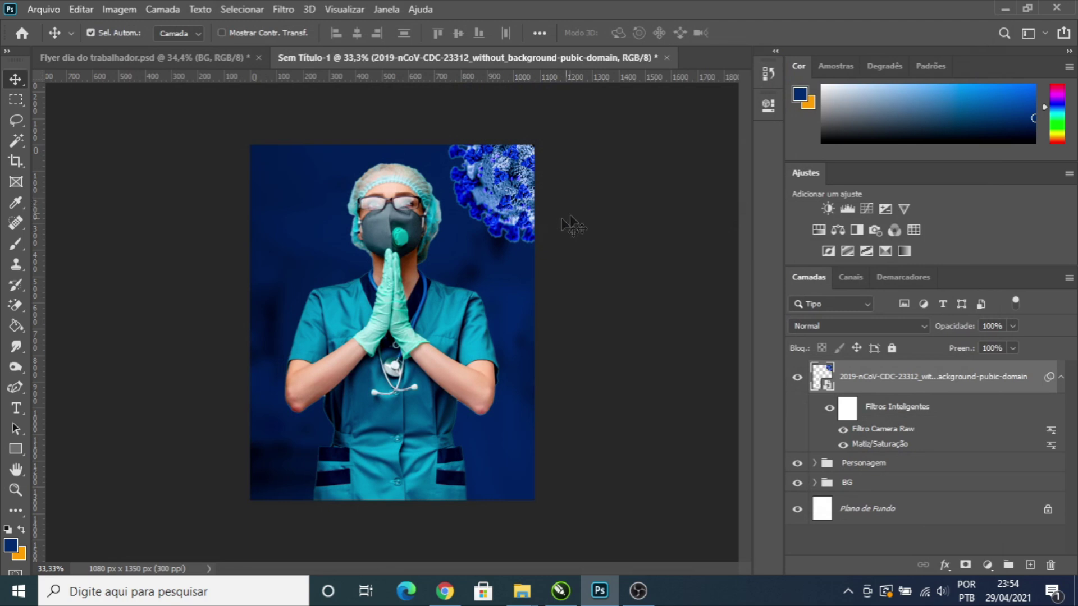
Step: Apply a Motion Blur to the coronavirus with a 45° angle and a distance of 22 pixels
click(281, 9)
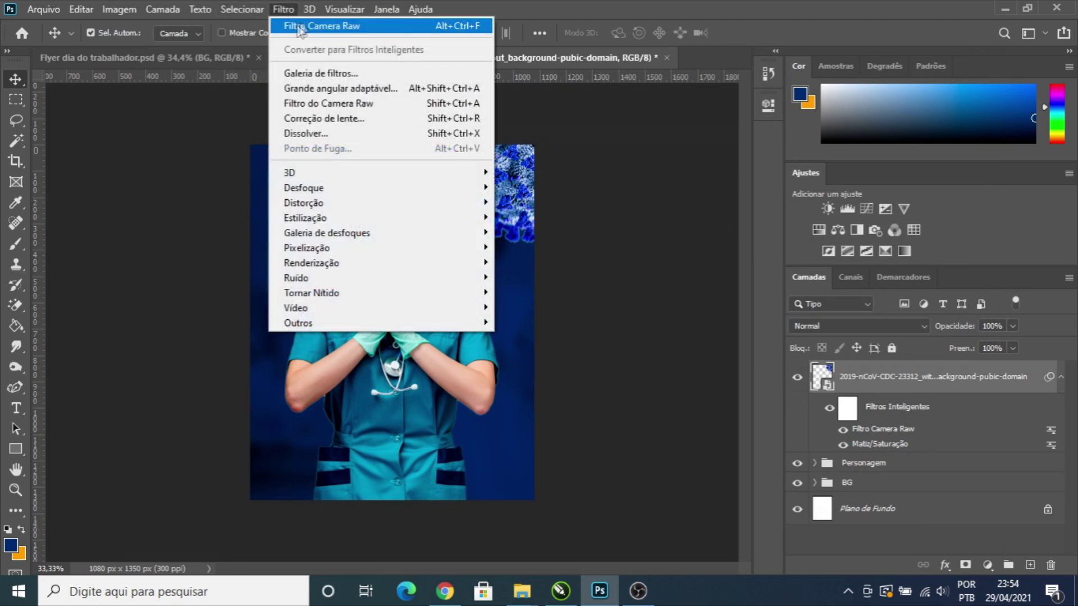
mouse_move(324, 194)
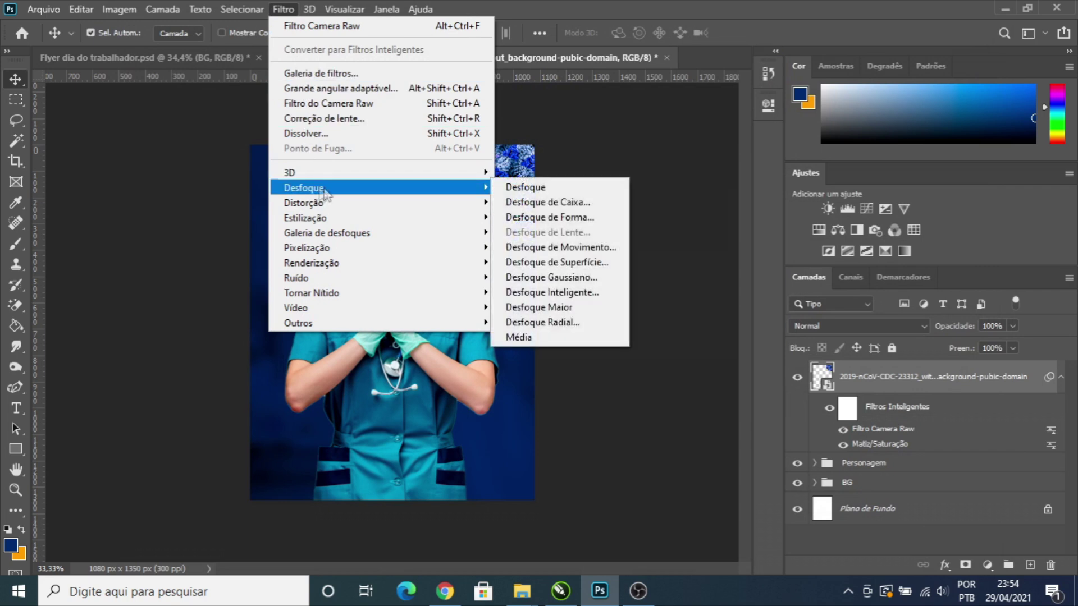
click(552, 250)
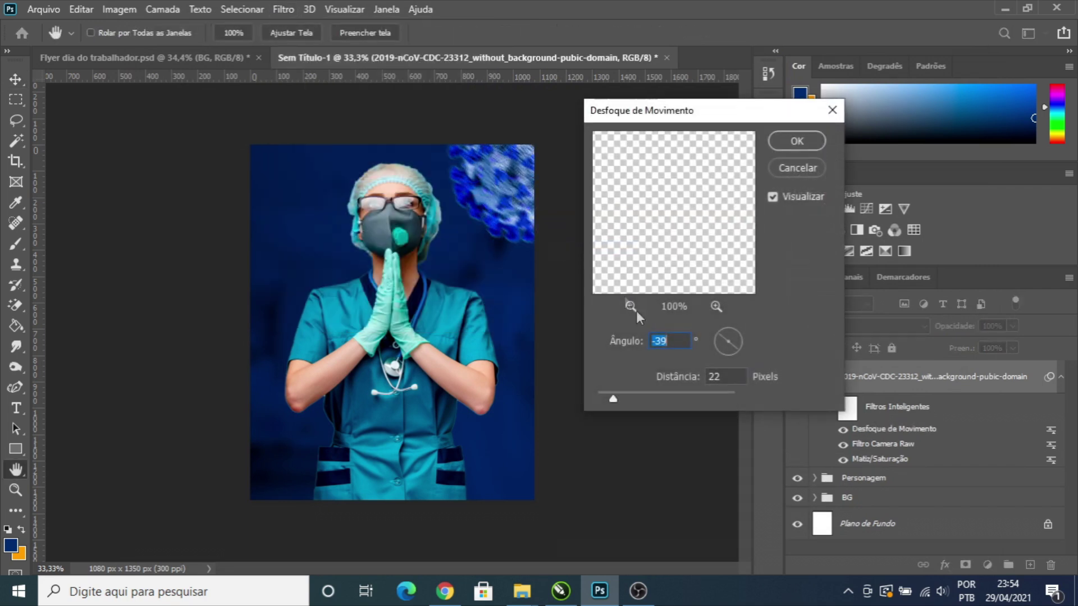
drag(721, 340, 749, 322)
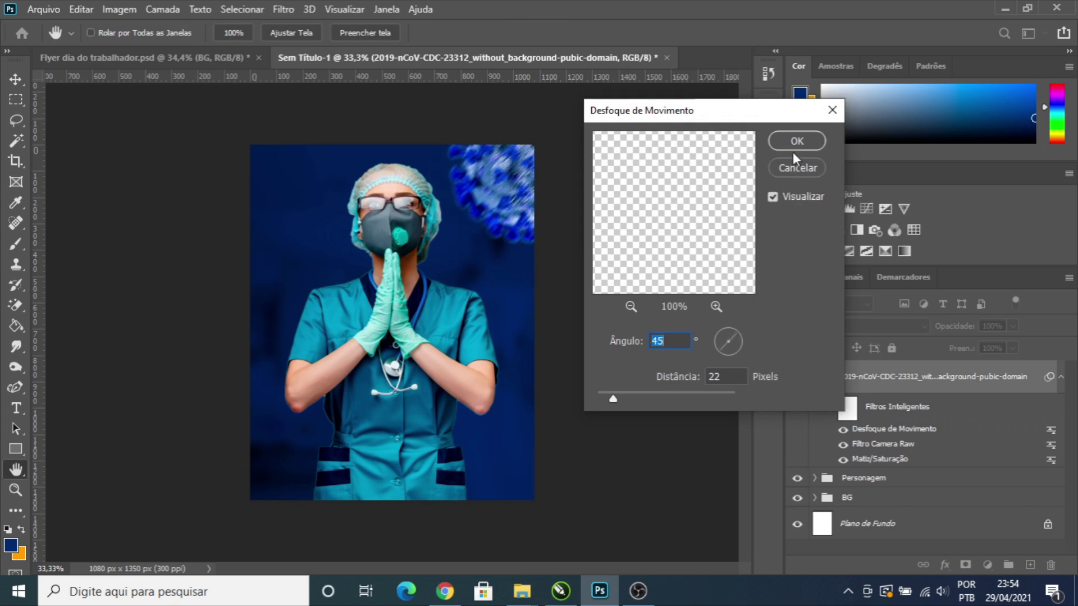
click(697, 384)
click(796, 165)
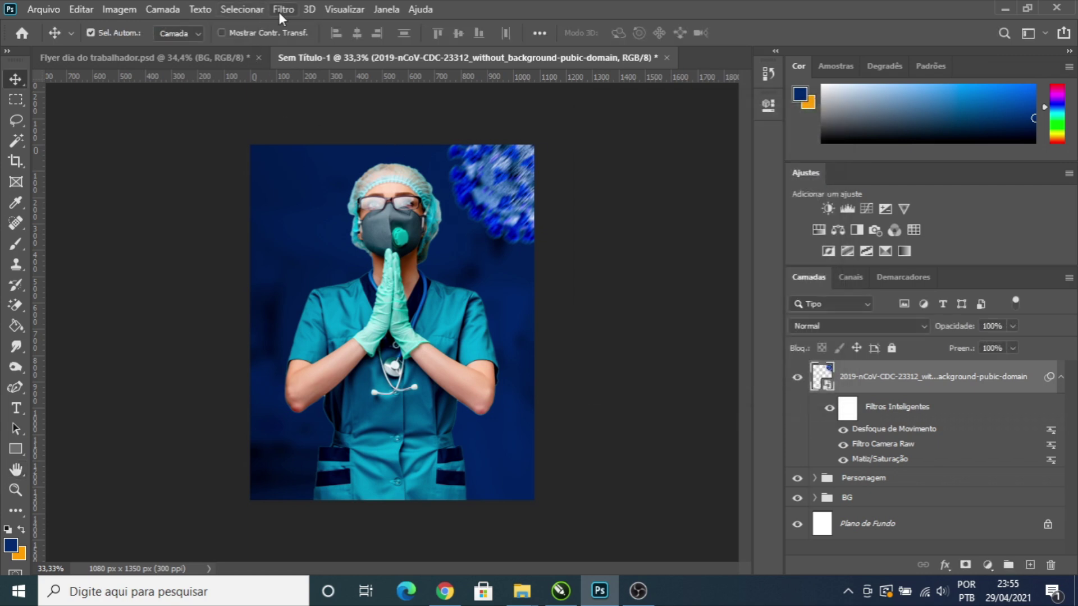
Step: Apply a Gaussian Blur to the coronavirus with a radius of 2.2 pixels
click(282, 9)
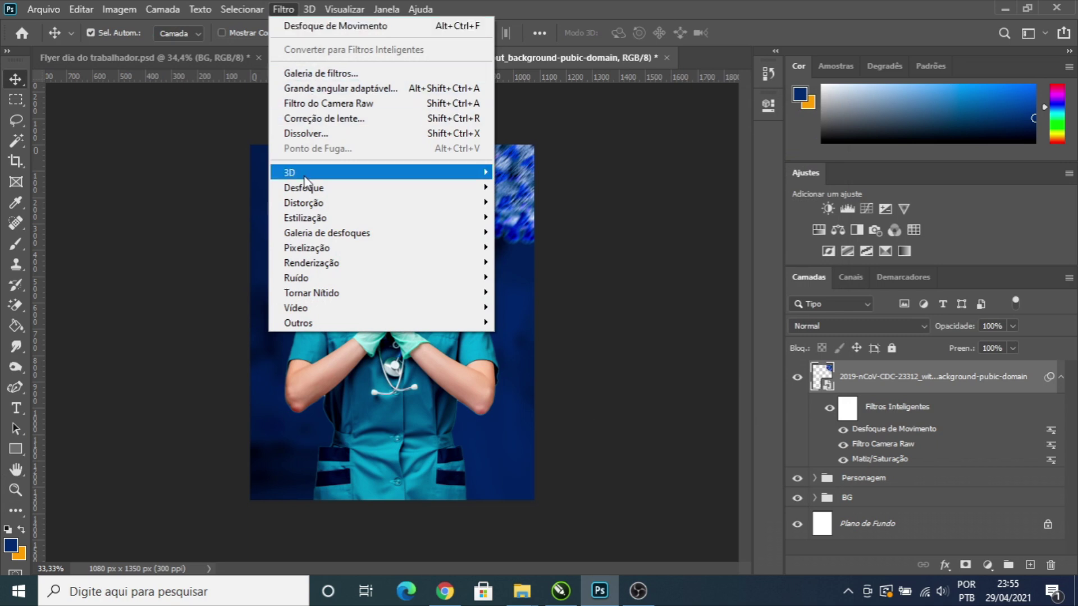
mouse_move(352, 193)
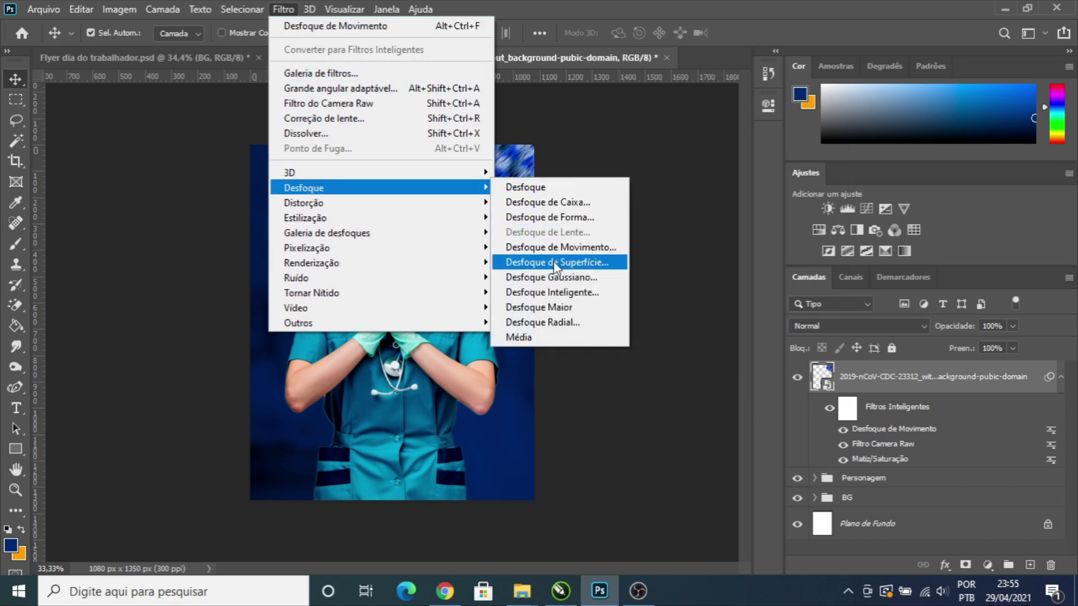
click(556, 278)
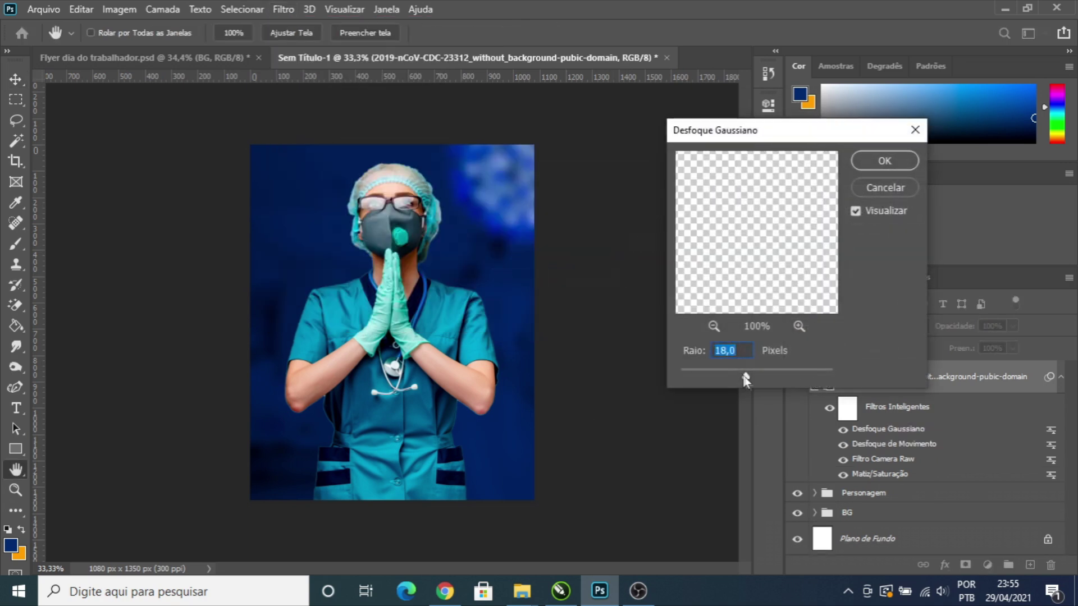
drag(702, 373, 697, 372)
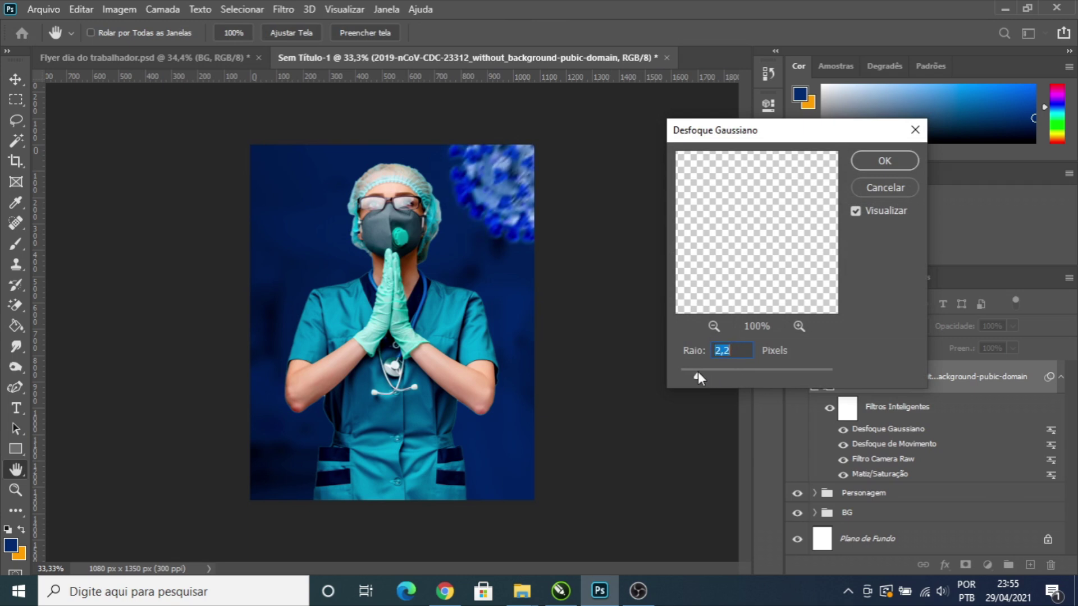
click(886, 161)
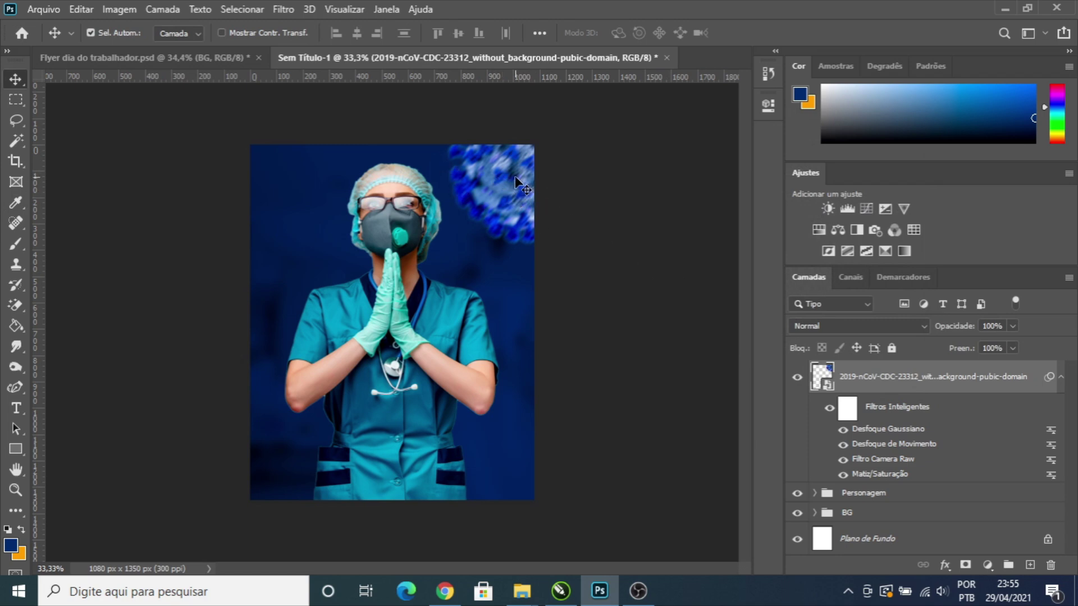
Step: Duplicate the coronavirus into the canvas's upper-left corner and scale the copy to about 5.35%, running off the canvas
drag(516, 181, 271, 183)
key(ctrl+t)
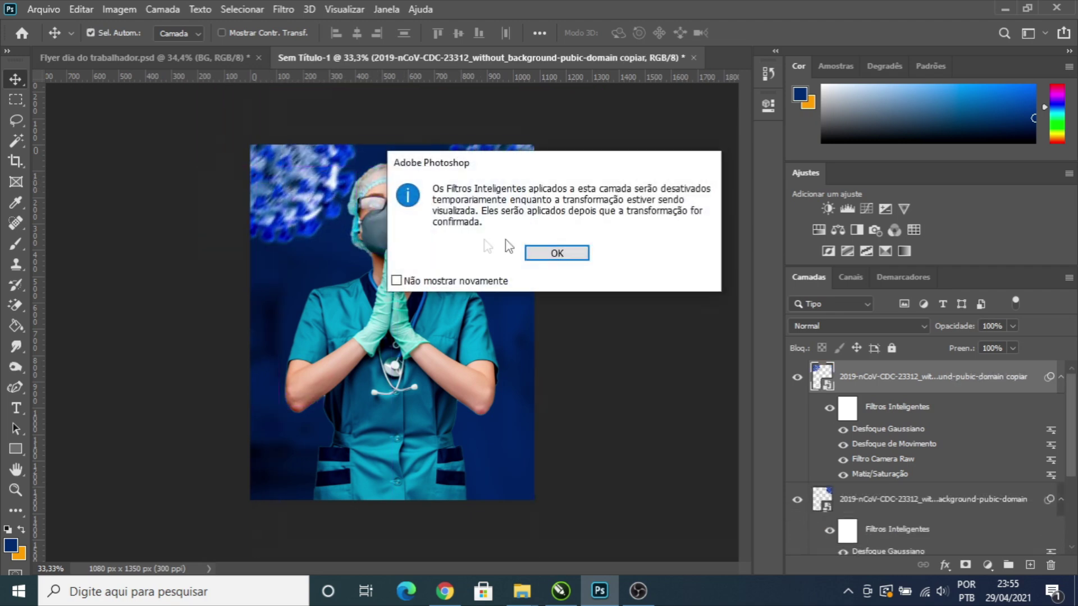
click(557, 254)
drag(356, 251, 306, 221)
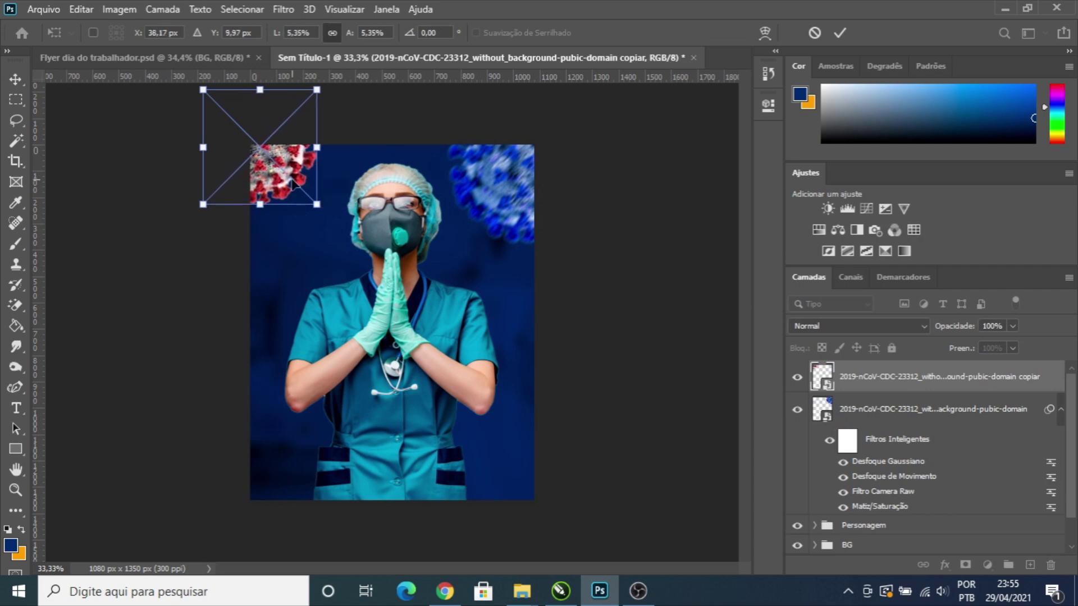
drag(289, 177, 288, 180)
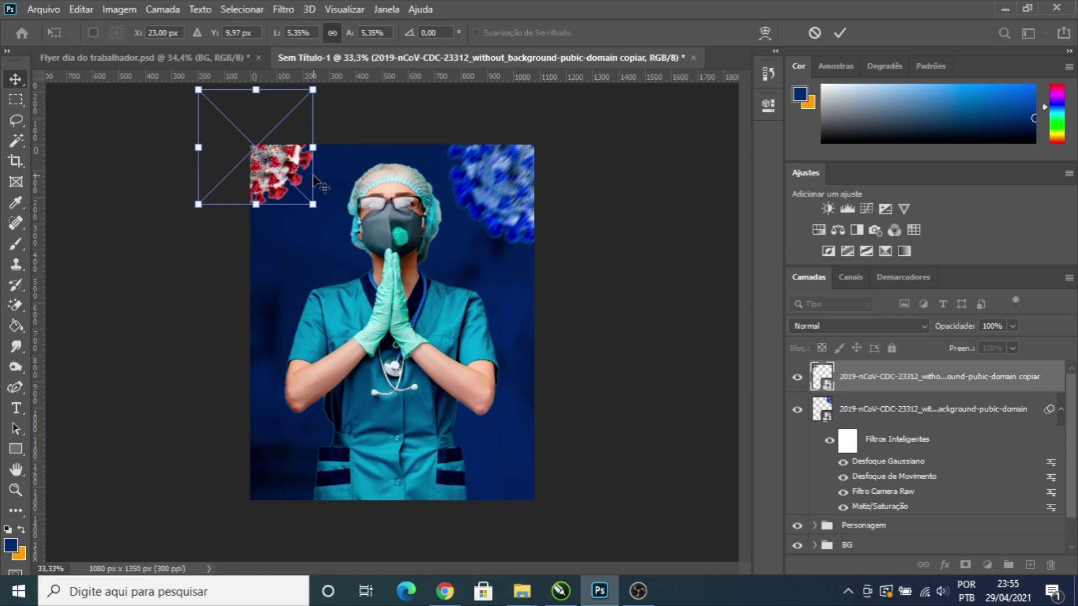
key(Return)
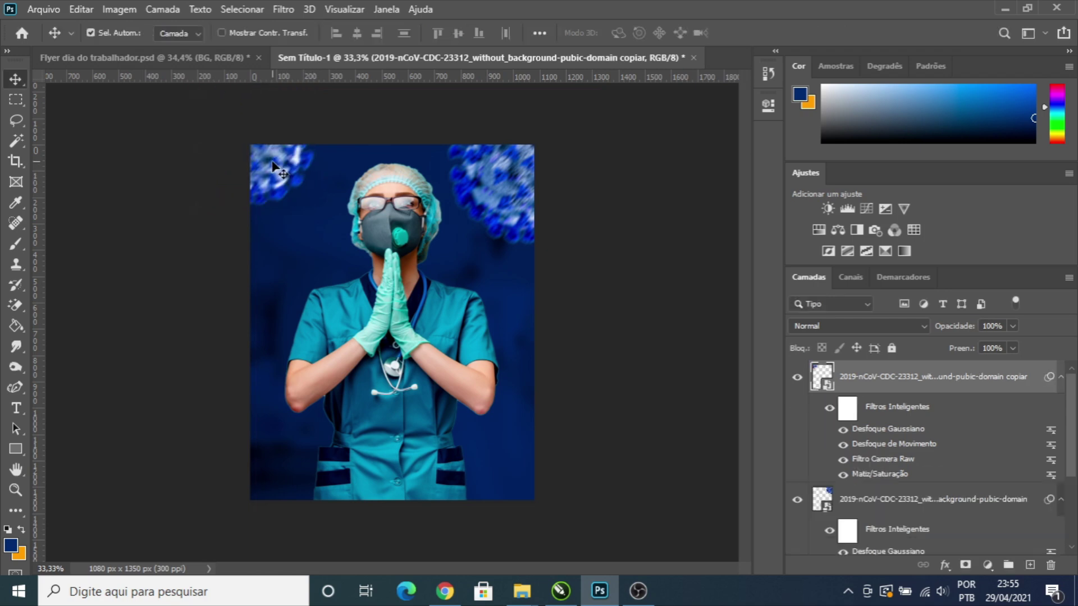
Step: Reduce the upper-left coronavirus copy to about 4.95%, keeping it in the corner
drag(276, 163, 308, 204)
key(ctrl+t)
click(551, 249)
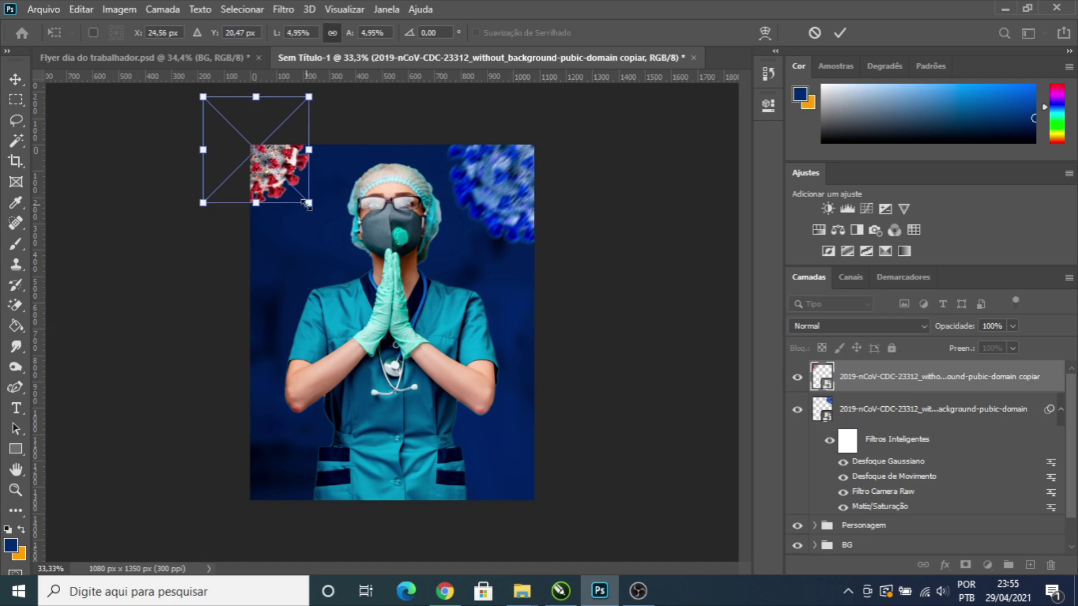
key(Return)
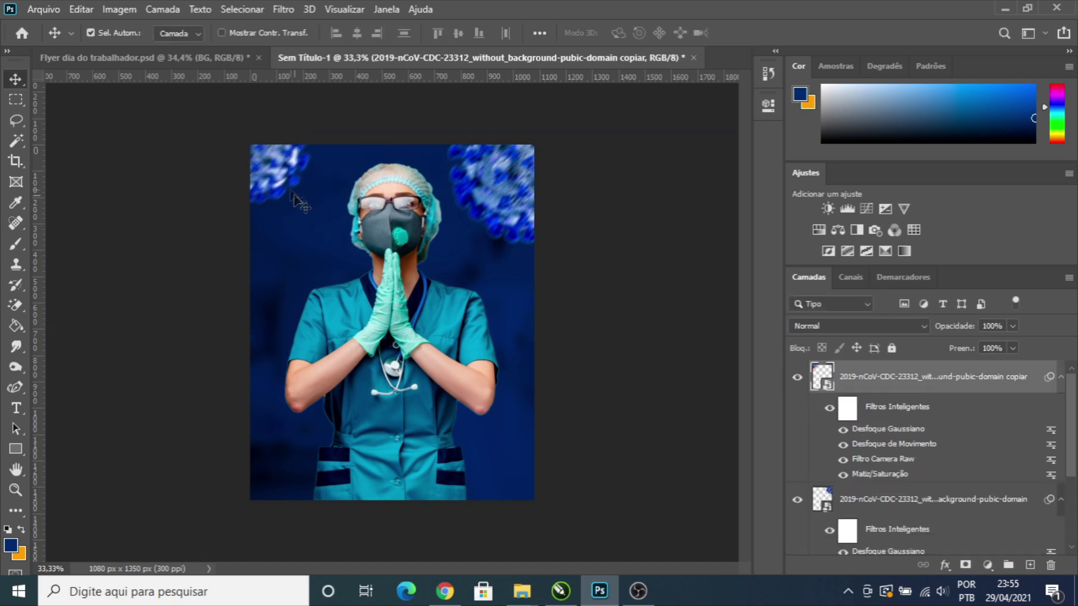
Step: Duplicate the upper-left coronavirus onto the doctor's upper arm at the canvas's right side and scale the copy to about 2.63%
drag(275, 182, 496, 291)
key(ctrl+t)
click(550, 253)
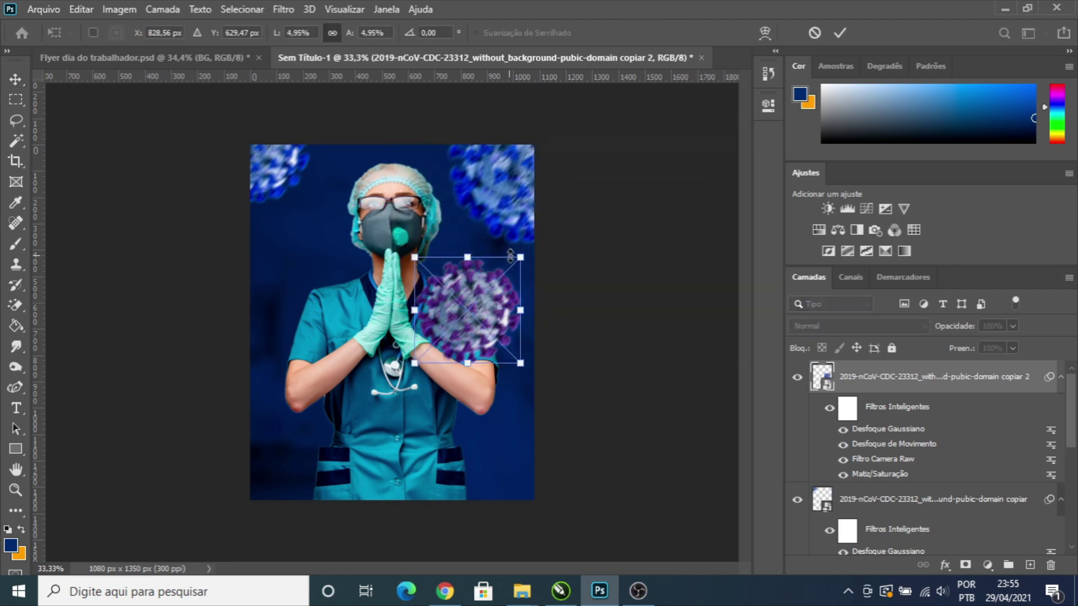
drag(522, 256, 449, 287)
drag(442, 325, 477, 303)
key(Return)
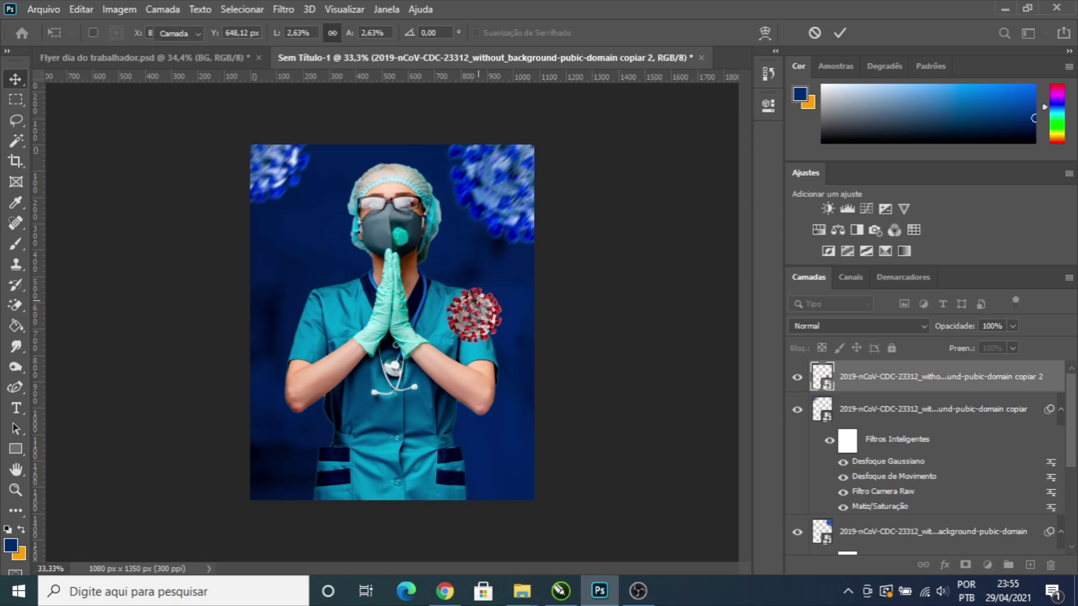
Step: Duplicate the small coronavirus to the canvas's left edge beside the doctor's elbow and enlarge the copy to about 6.49%
drag(480, 307, 245, 405)
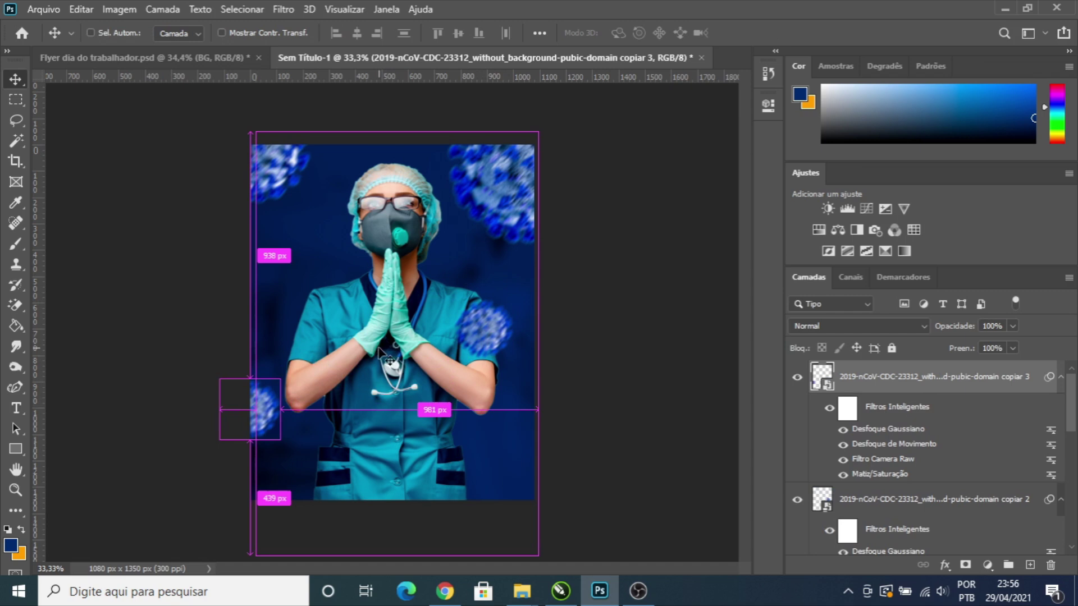
key(ctrl+t)
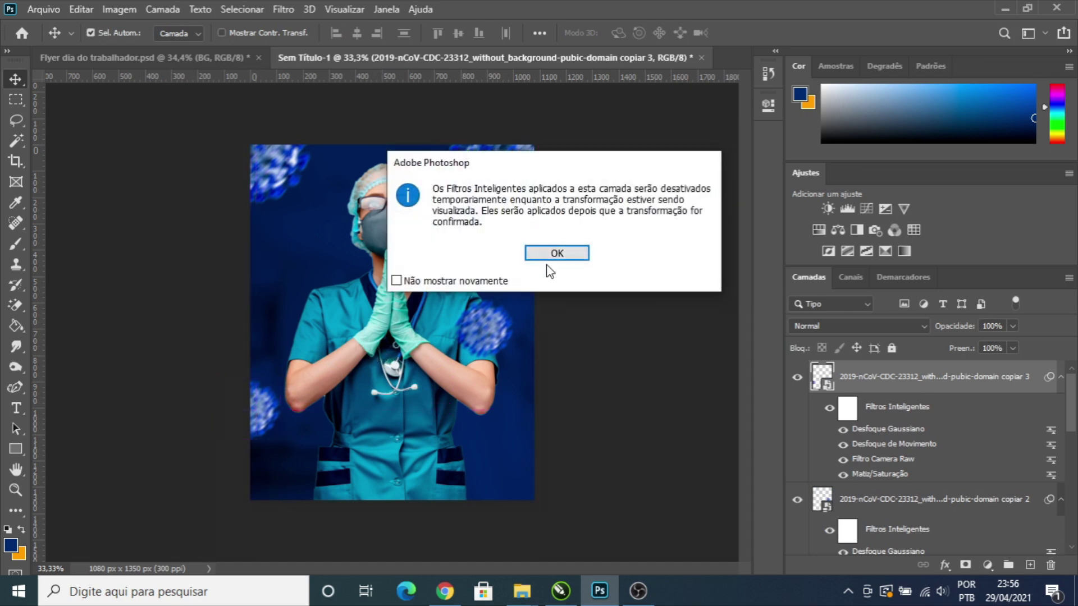
click(547, 254)
drag(278, 381, 315, 329)
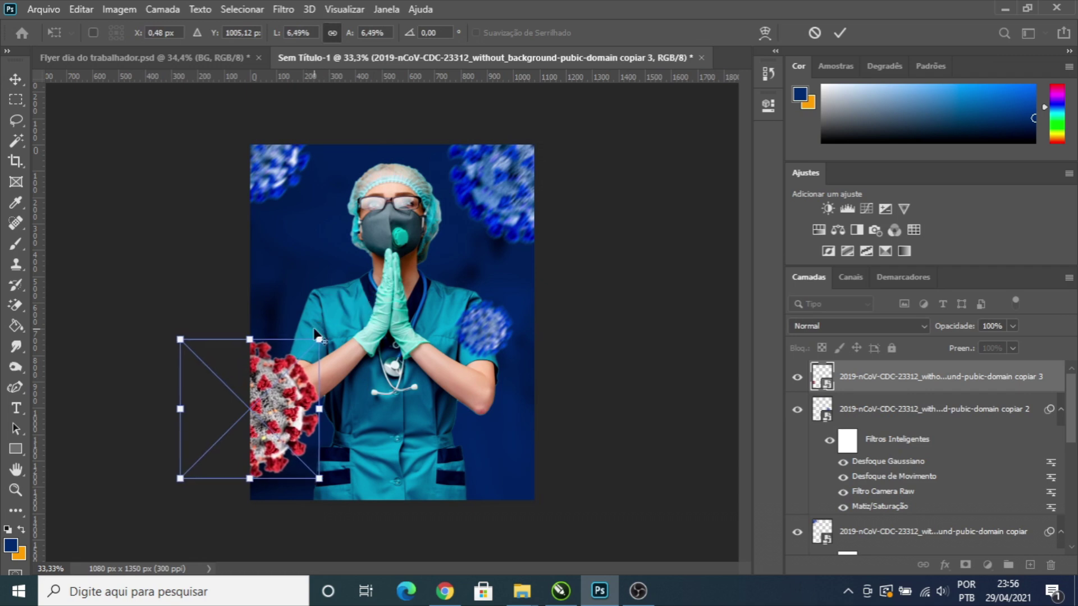
key(Return)
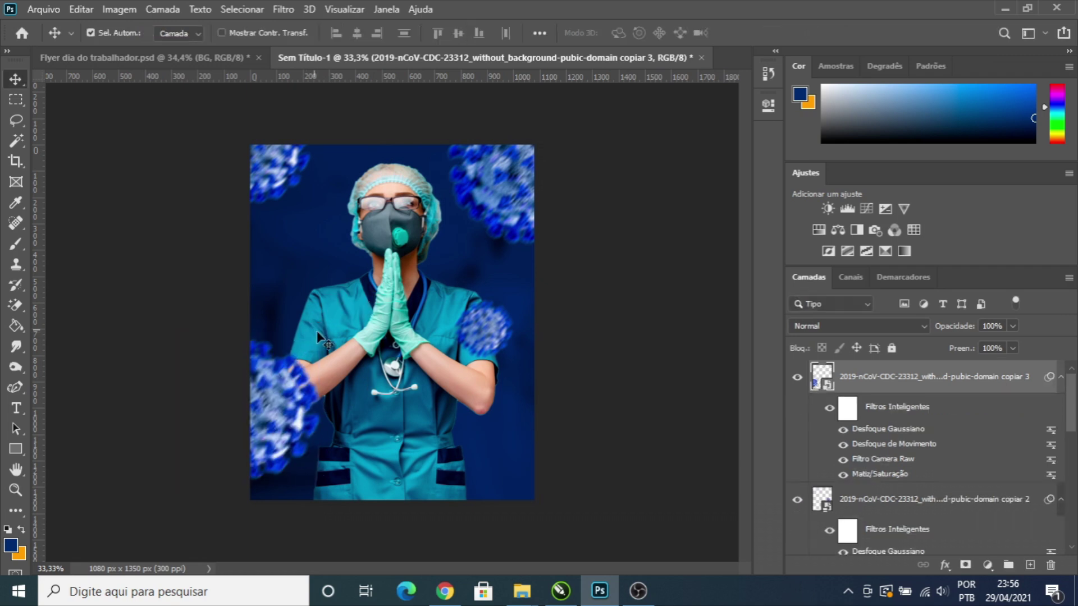
Step: Shrink the coronavirus at the canvas's left edge slightly
drag(315, 377, 314, 373)
click(556, 253)
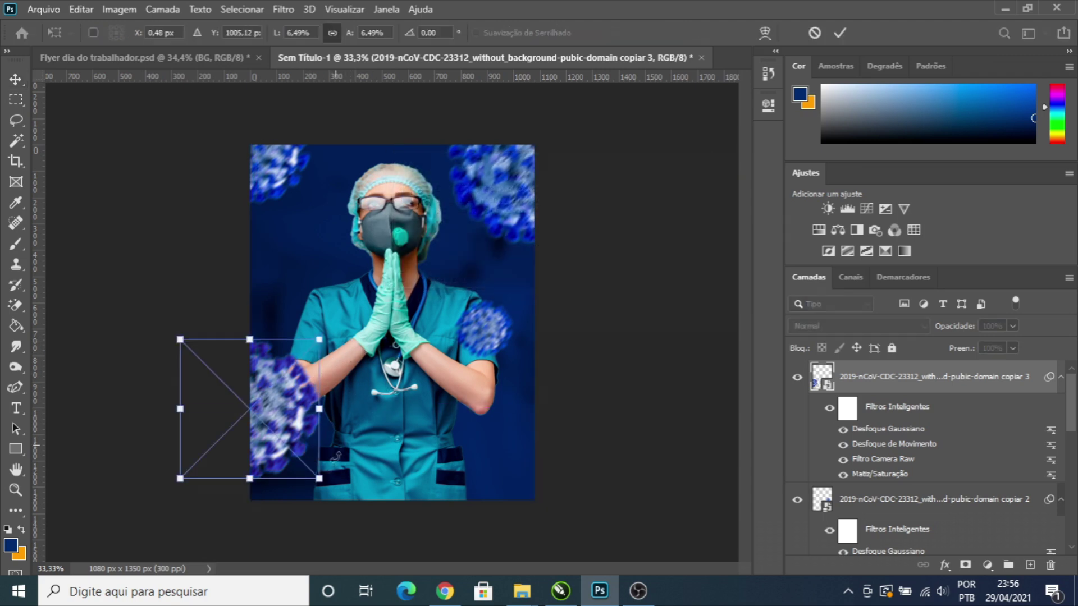
drag(320, 481, 315, 476)
key(Return)
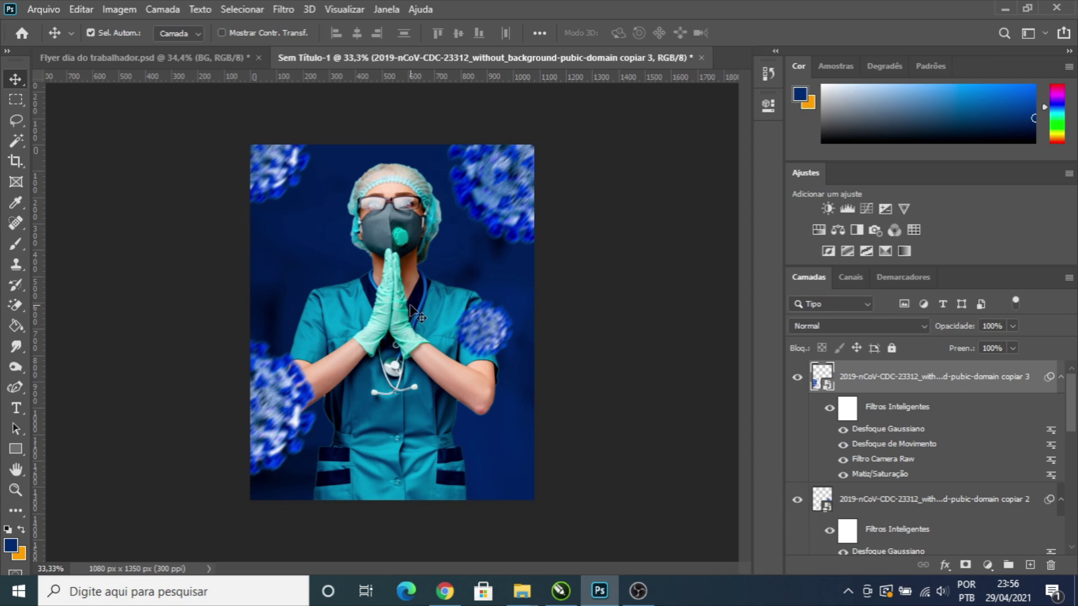
Step: Group all four coronavirus layers and name the group Virus covid
scroll(898, 426, down, 5)
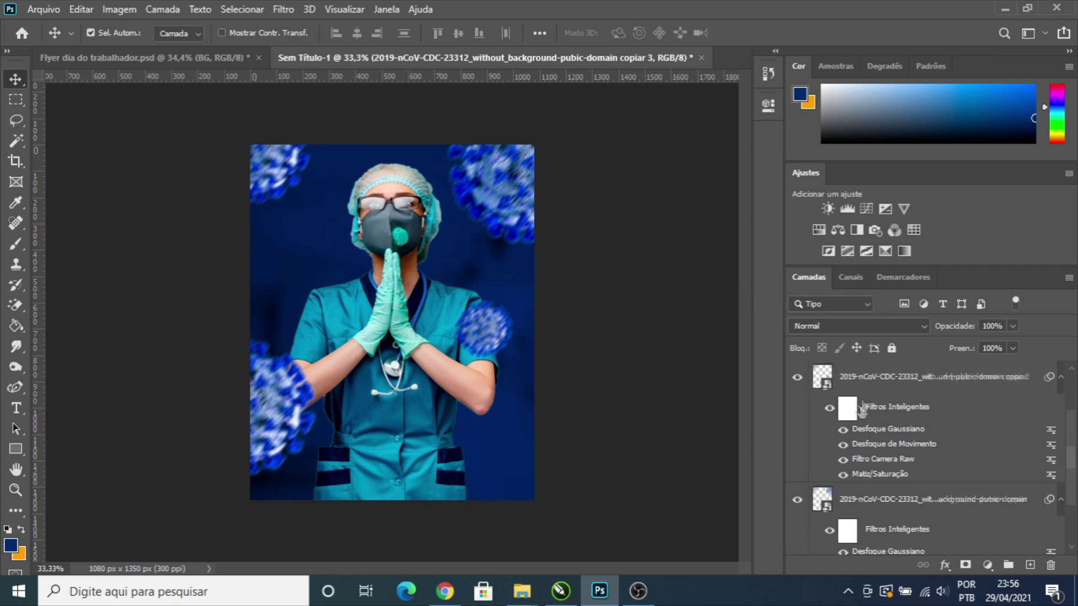
shift+click(865, 386)
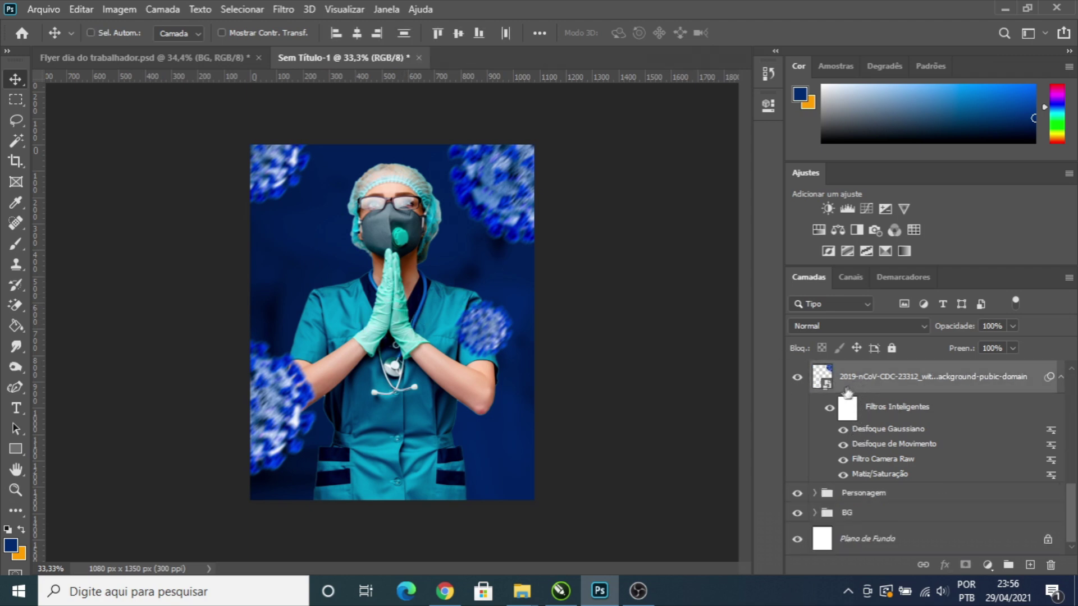
key(ctrl+g)
text(Virus covid)
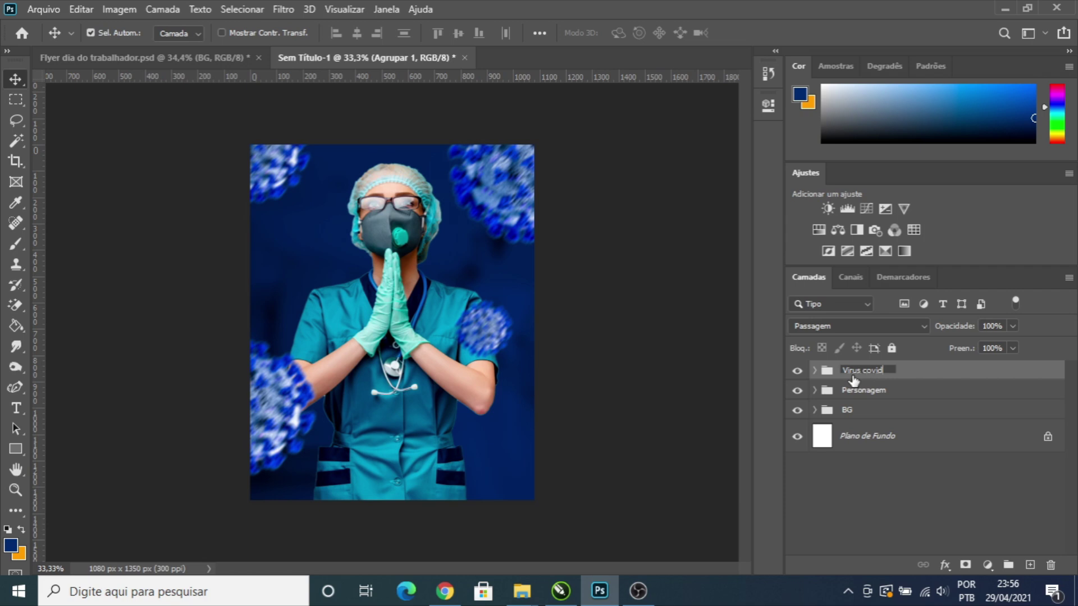
key(Return)
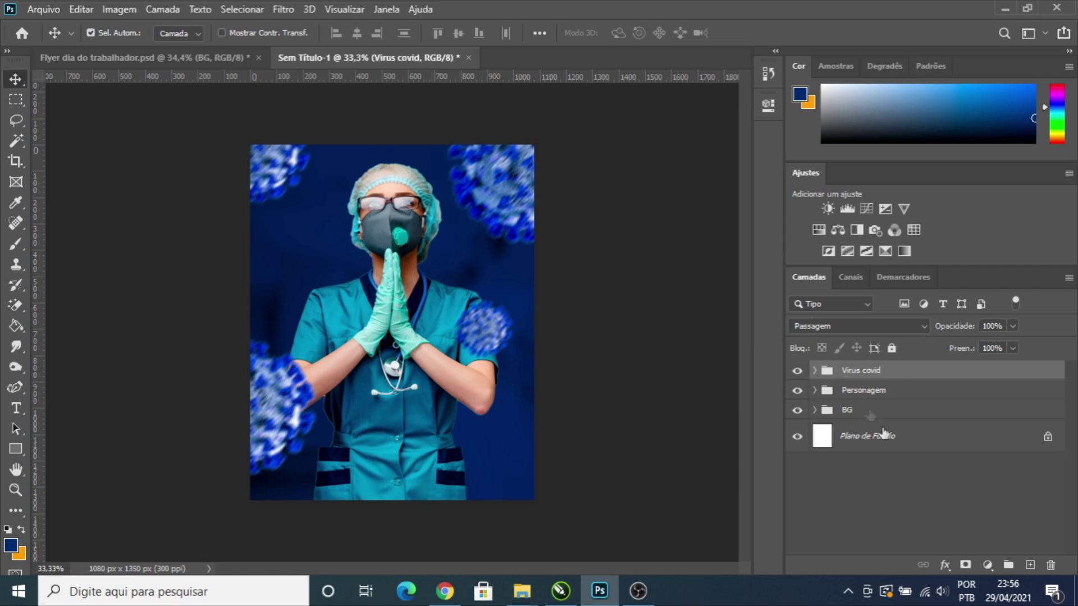
Step: Paint the flyer's lower edge navy on a new layer above the groups with a soft 500 px brush
click(1030, 566)
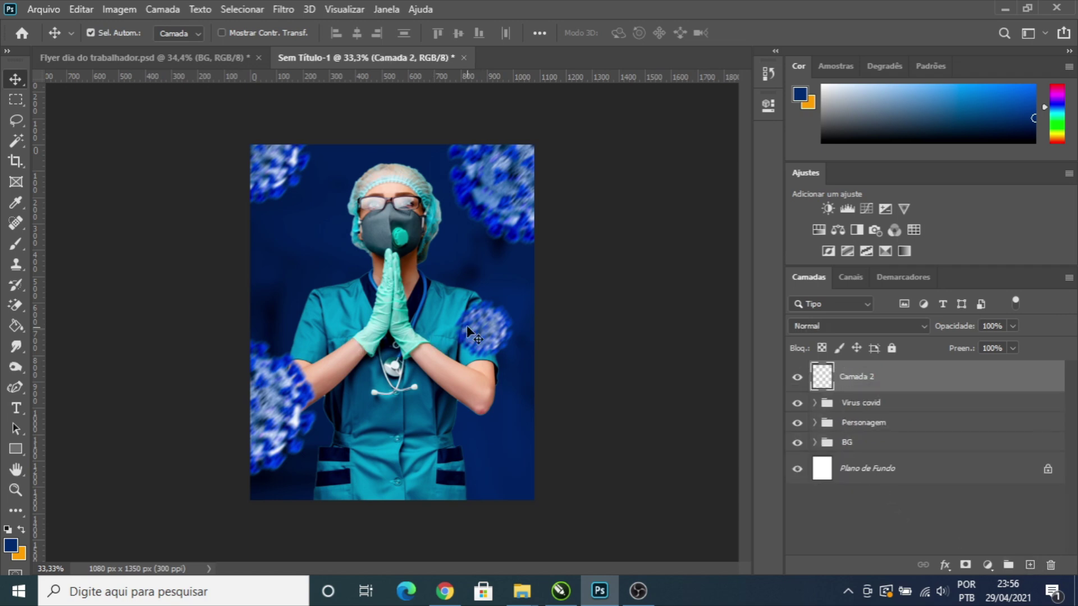
key(b)
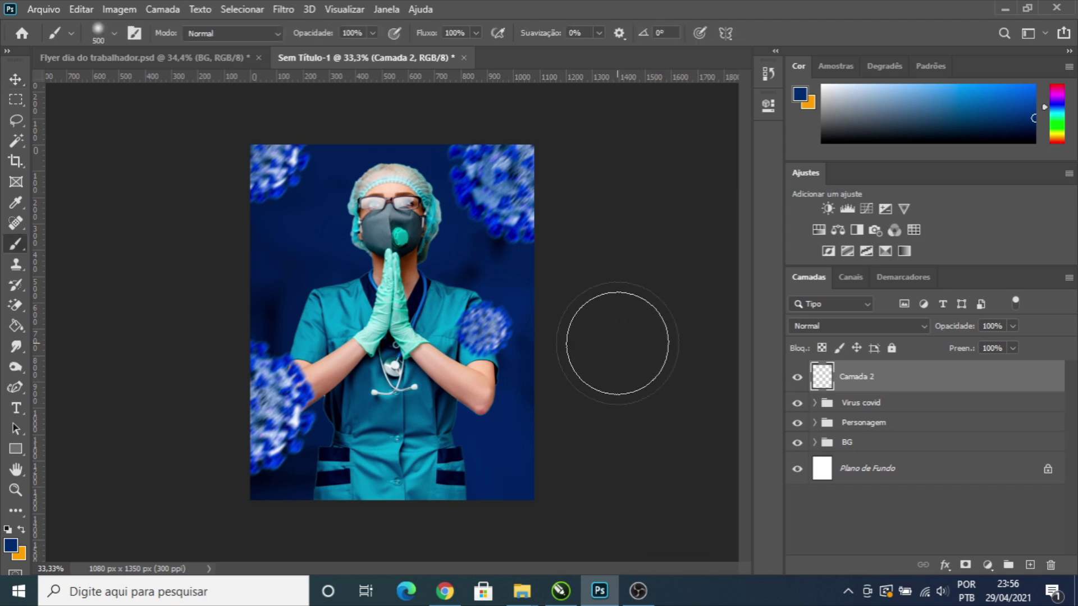
key(bracketright)
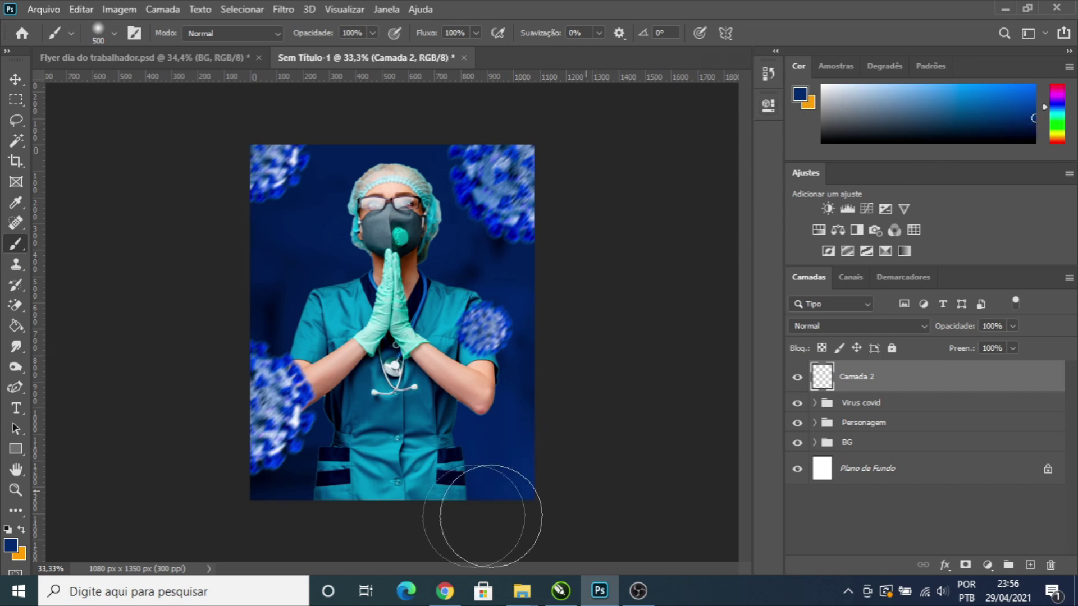
mouse_move(494, 514)
mouse_down()
mouse_move(330, 512)
mouse_move(219, 484)
mouse_move(320, 512)
mouse_move(471, 513)
mouse_move(593, 471)
mouse_up()
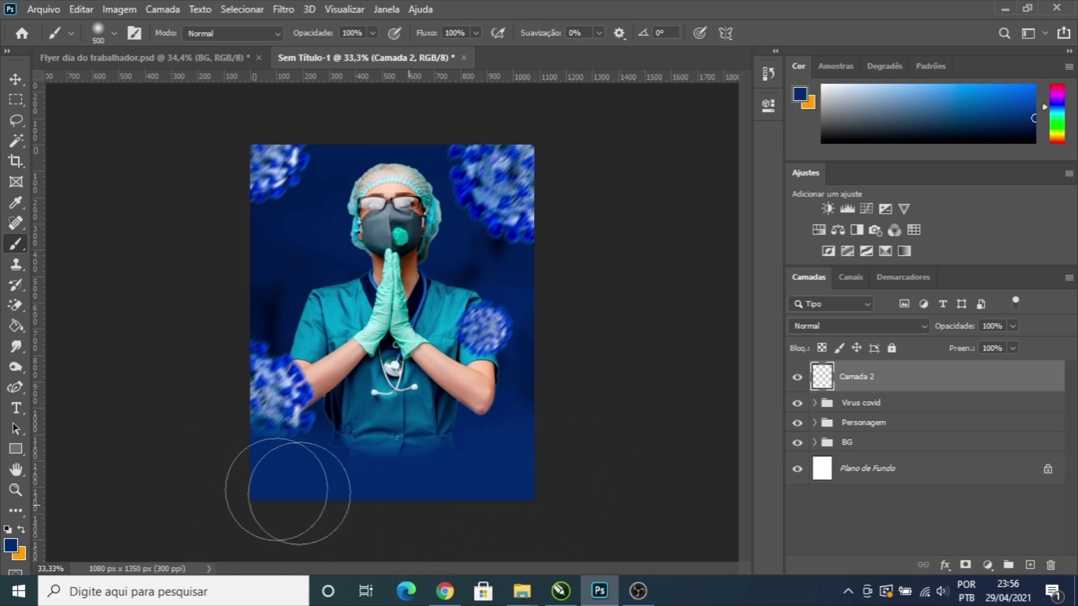
Step: Set the painted navy layer's blend mode to Multiply (Multiplicação)
click(11, 80)
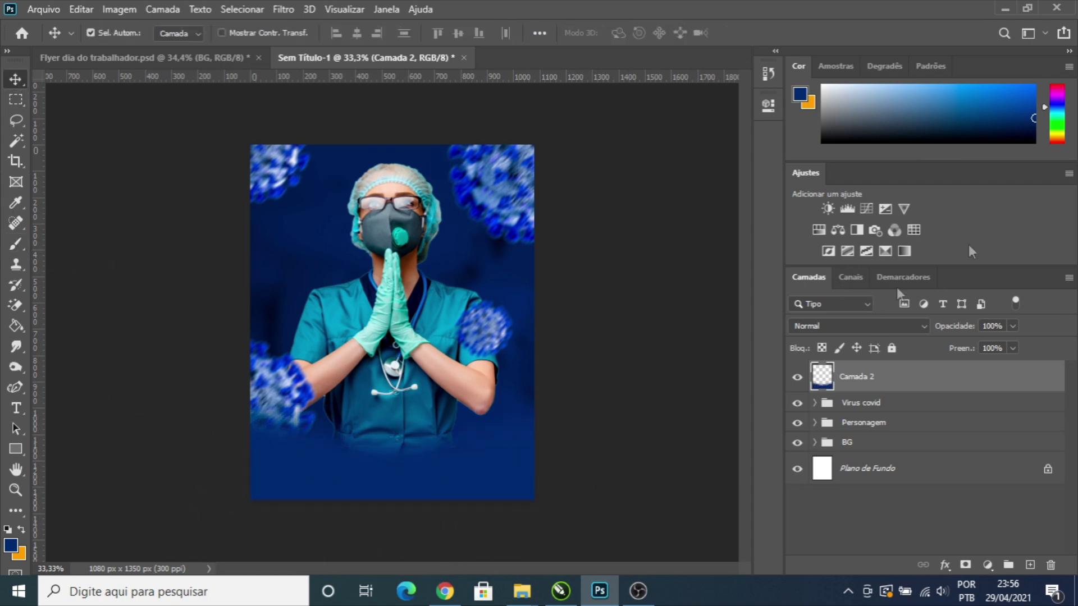
click(920, 327)
click(825, 241)
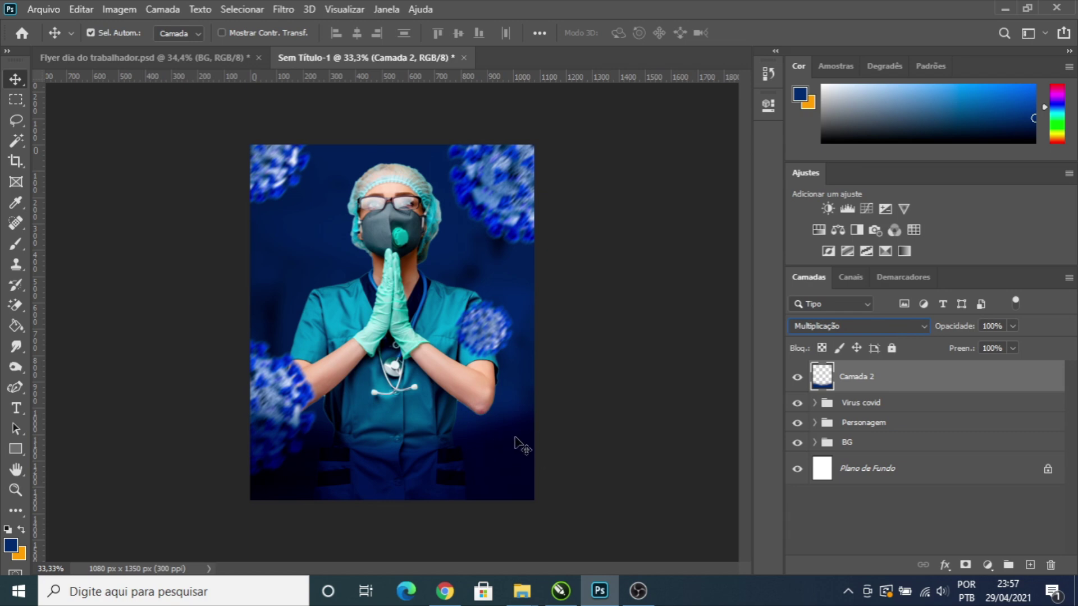
Step: Reapply the last Gaussian Blur to the painted navy layer, and blur it again with a 10-pixel radius
click(284, 9)
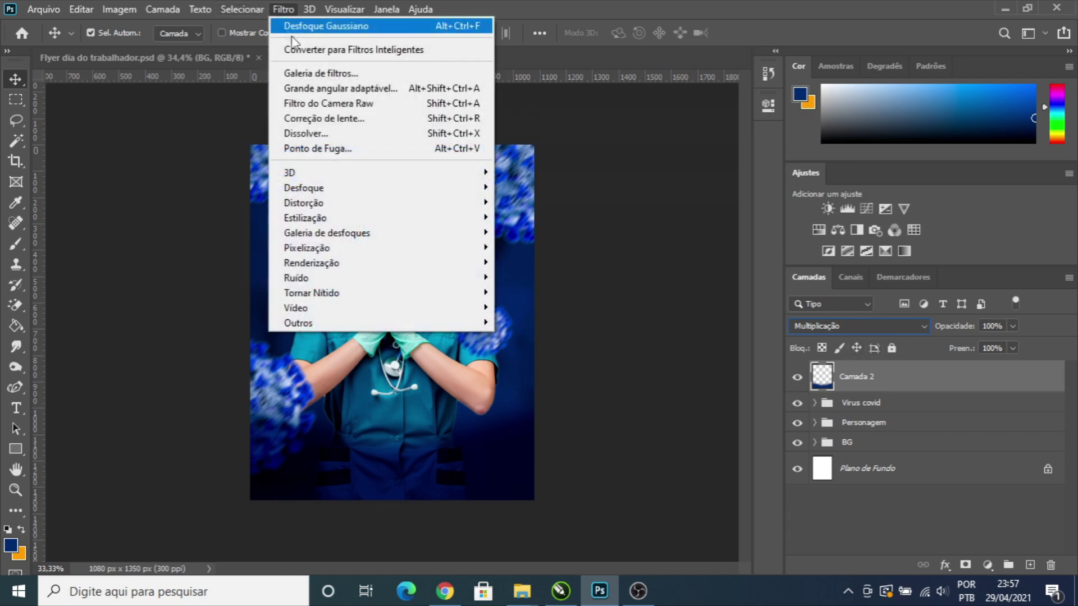
click(321, 26)
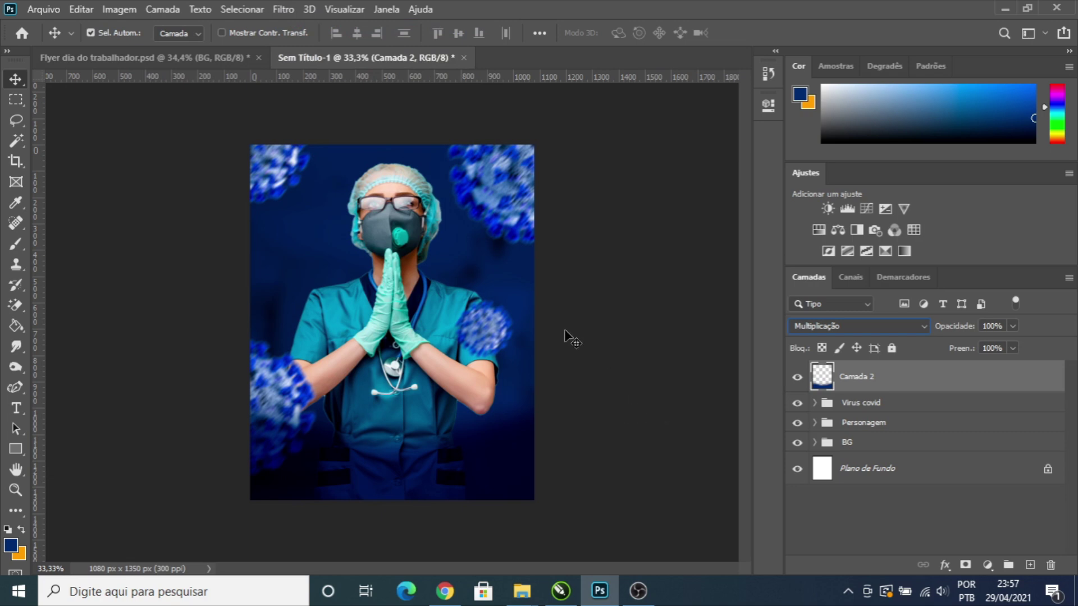
click(283, 9)
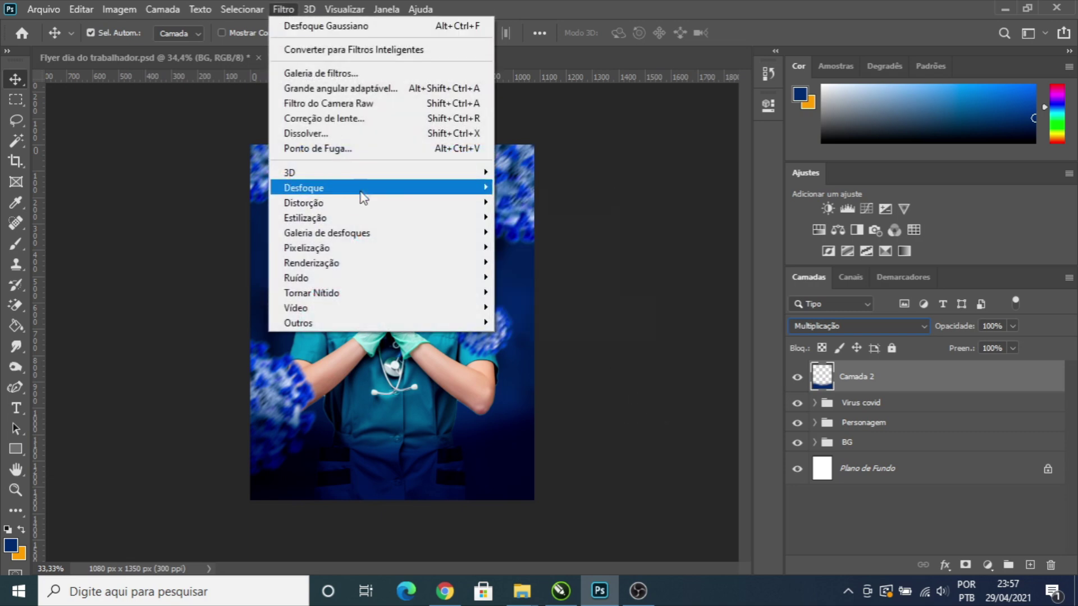
mouse_move(362, 191)
click(547, 277)
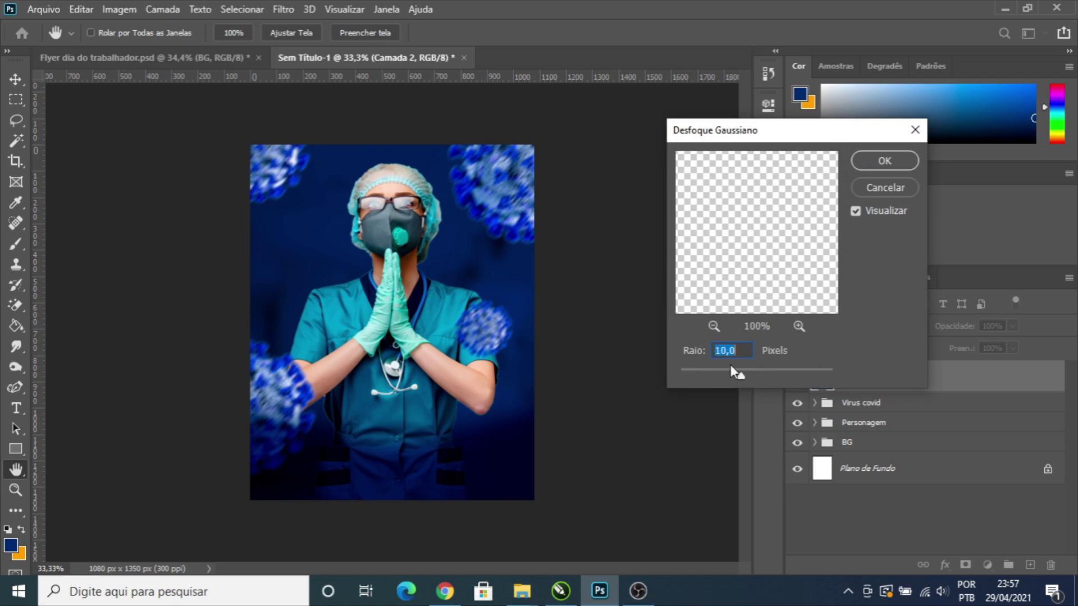
click(891, 163)
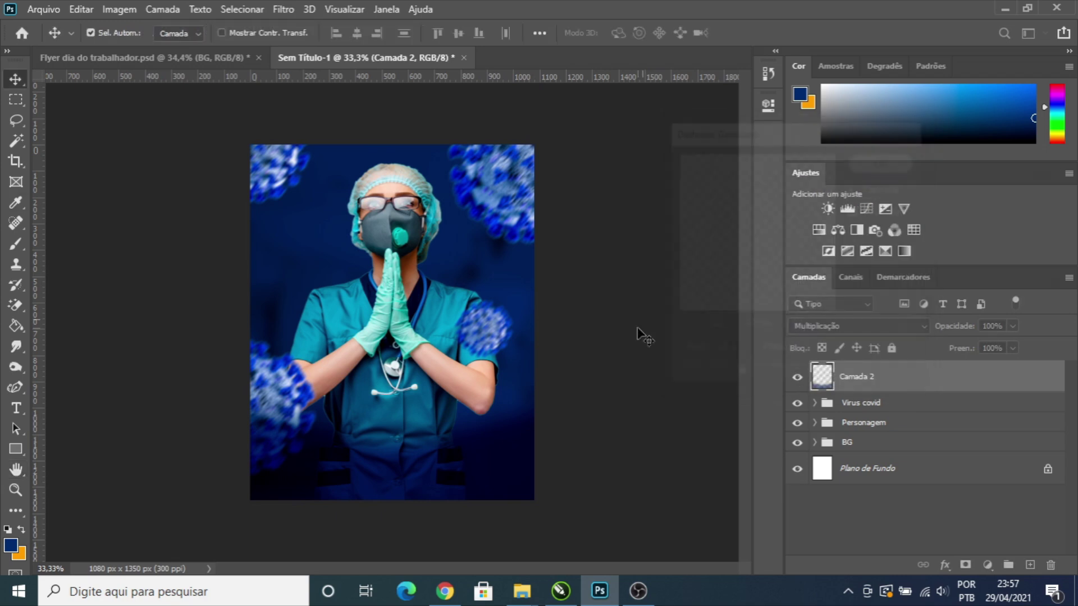
Step: Reduce the painted navy layer's fill (Preenchimento) to 75%
click(1012, 350)
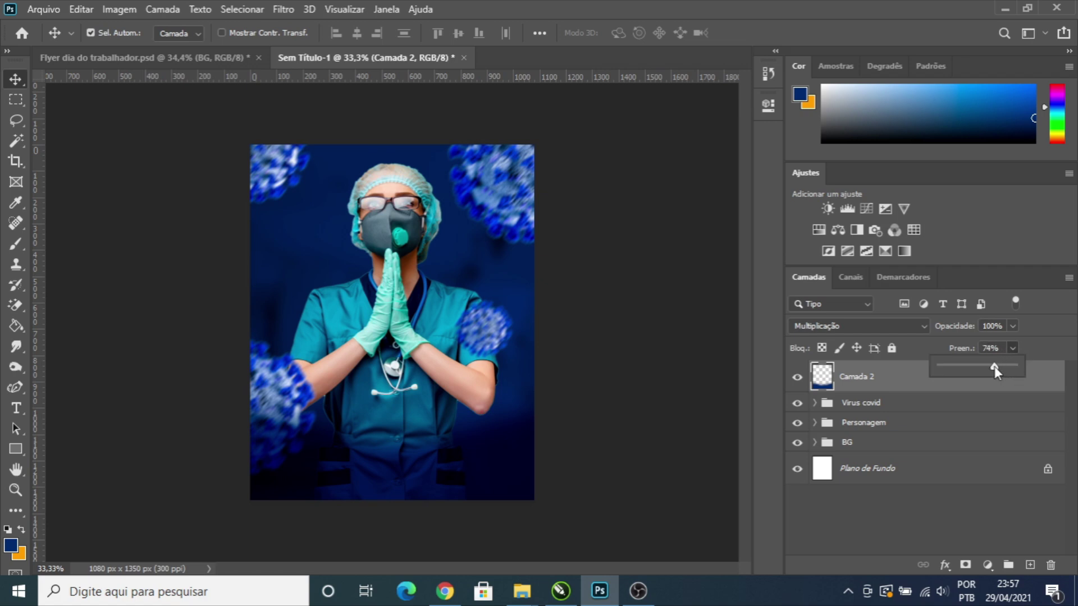
drag(995, 366, 995, 366)
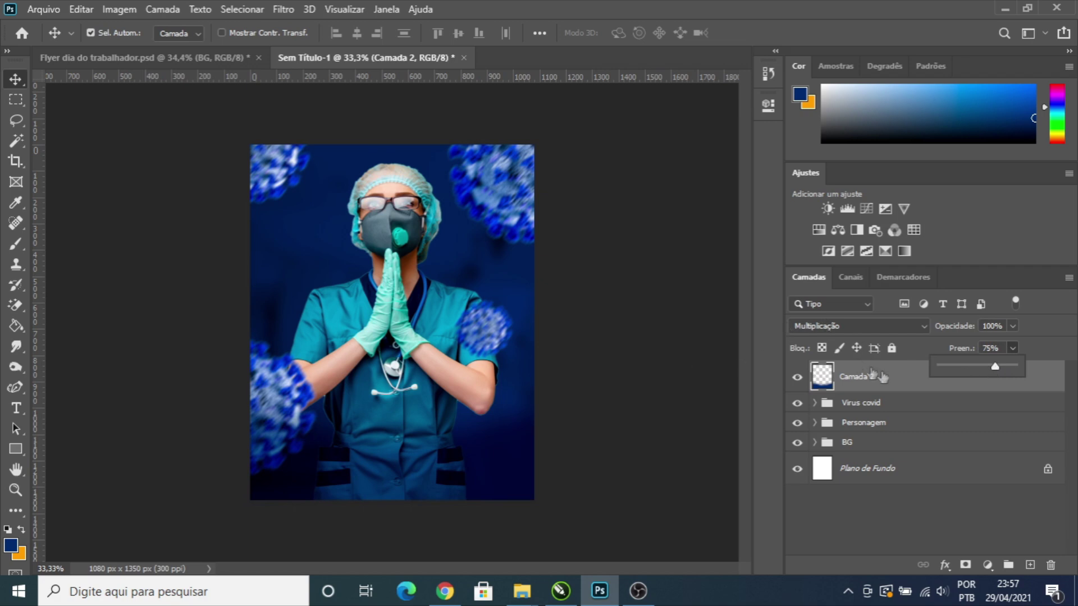
click(767, 356)
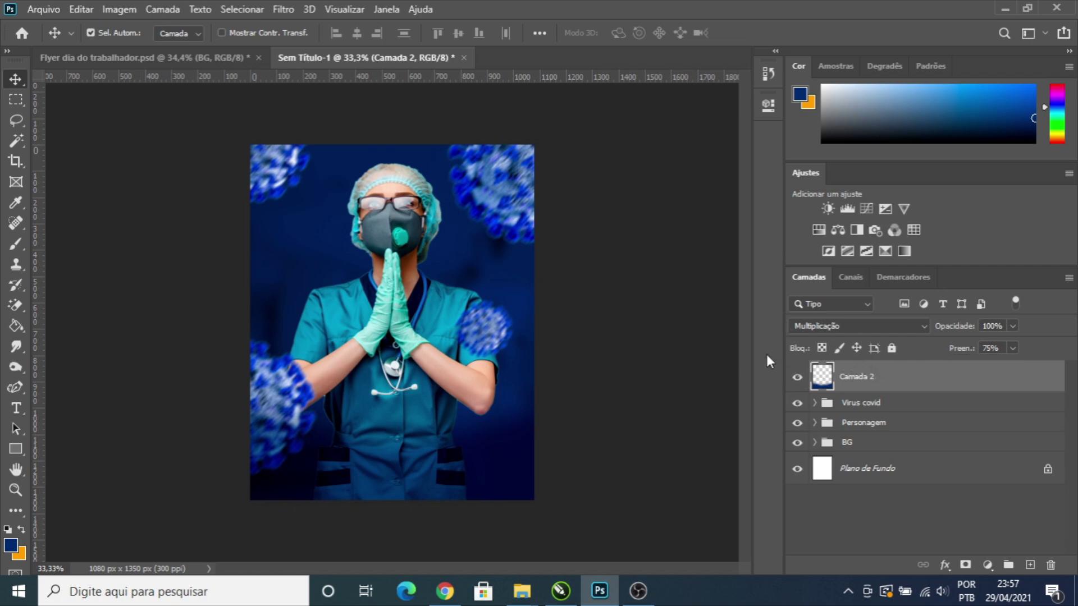
Step: Fade out the doctor's lower body by painting black on her layer mask with the soft 500 px brush
click(833, 423)
click(814, 423)
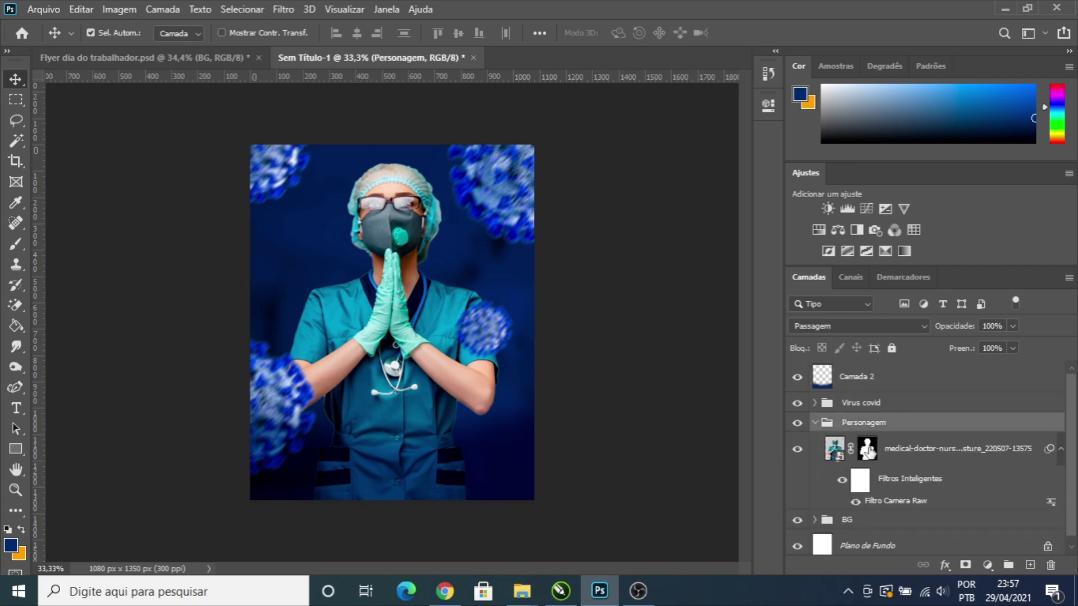
click(869, 452)
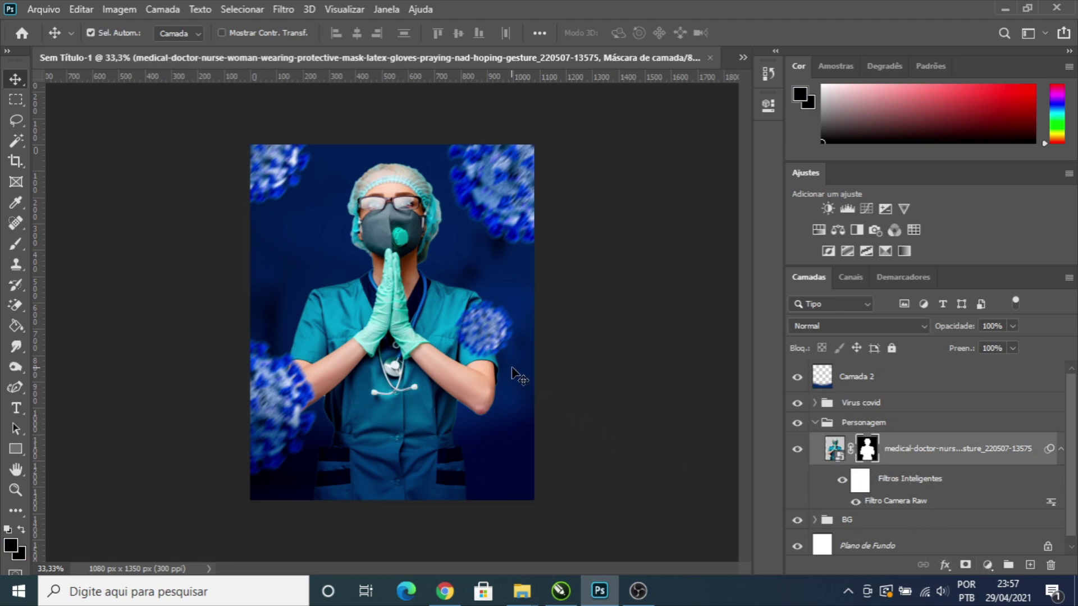
key(b)
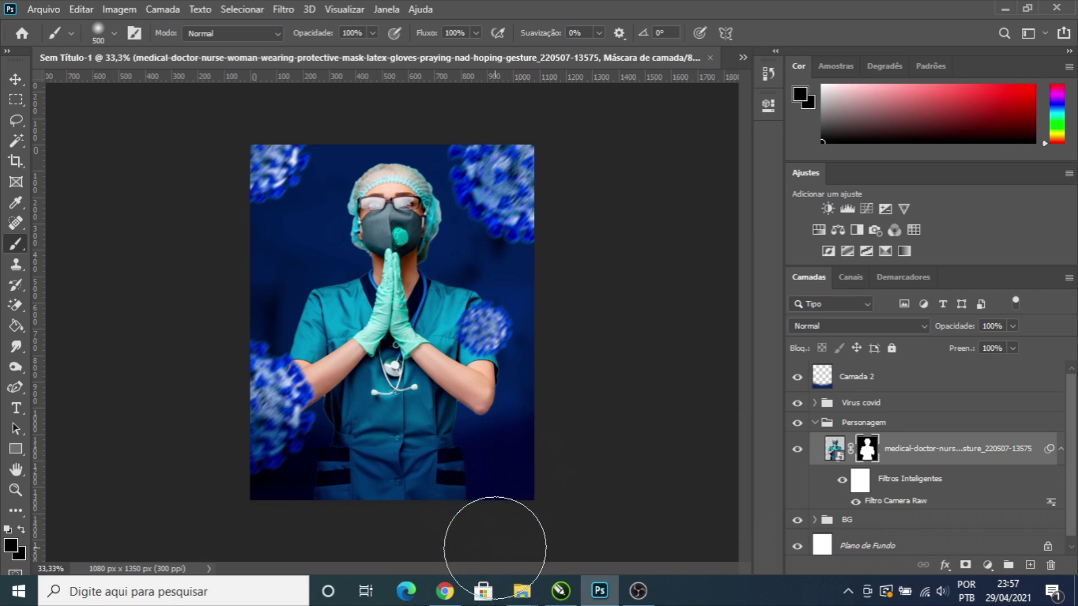
mouse_move(501, 518)
mouse_down()
mouse_move(243, 517)
mouse_move(307, 520)
mouse_move(261, 494)
mouse_move(471, 526)
mouse_move(431, 522)
mouse_move(506, 500)
mouse_move(301, 526)
mouse_up()
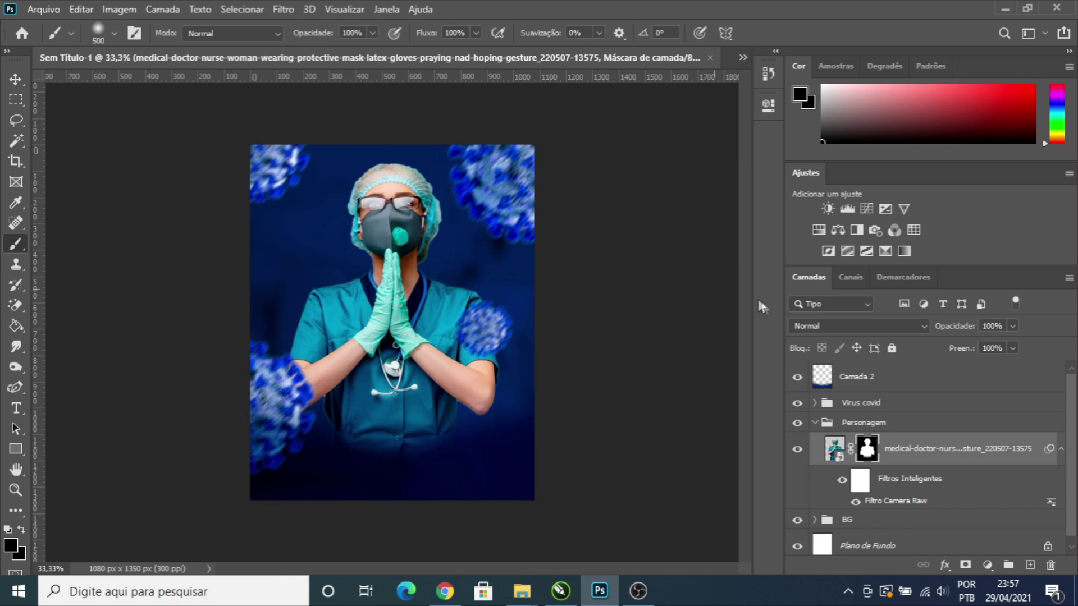
click(815, 422)
click(861, 422)
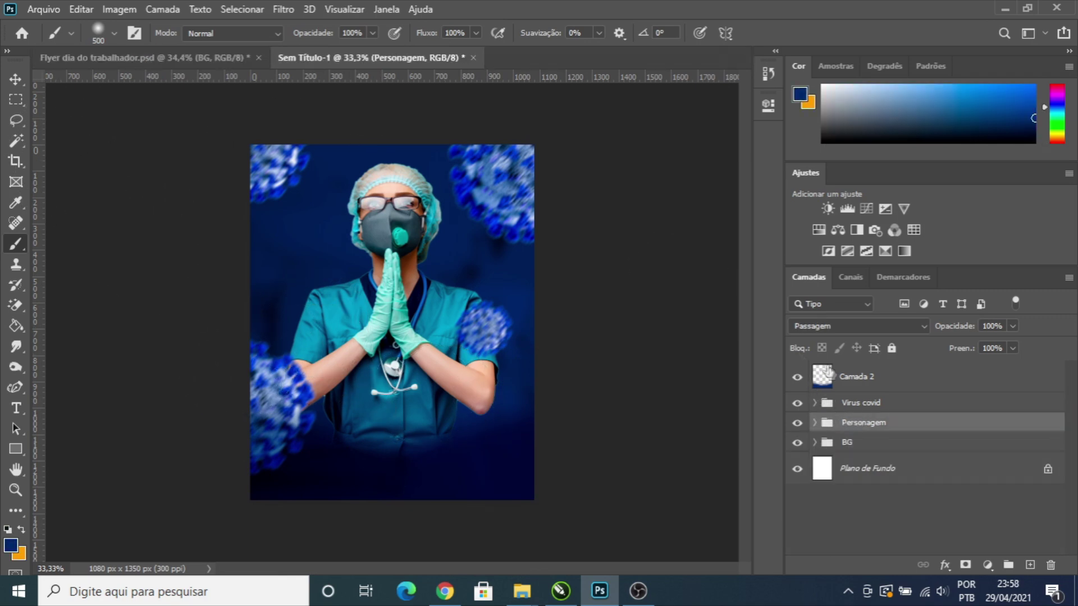
Step: Add a layer mask to the lower-left coronavirus and fade its outer lower edge with a soft 800 px black brush
click(814, 403)
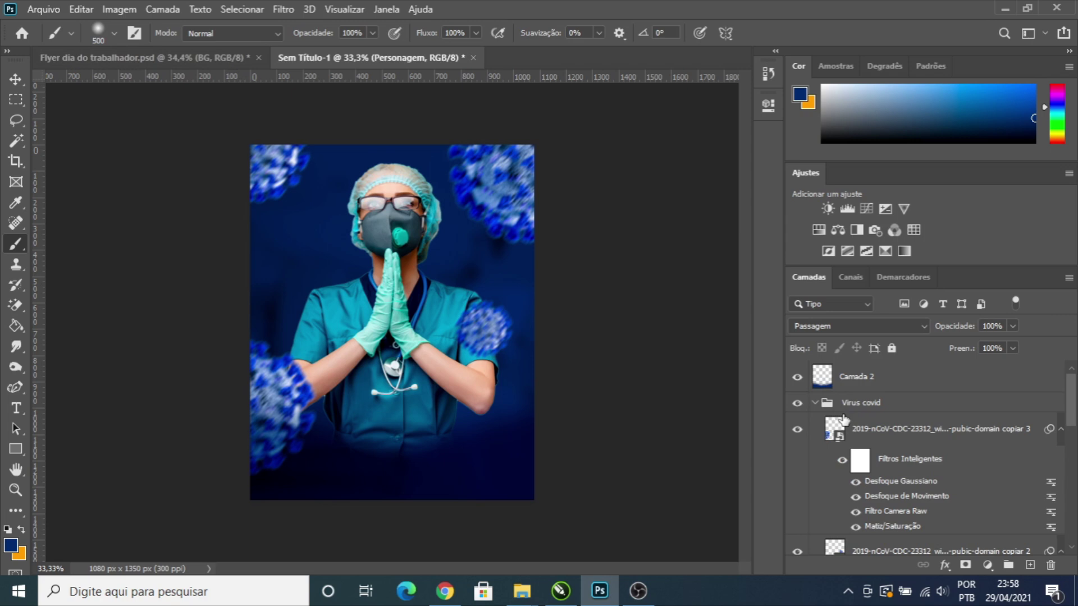
click(867, 431)
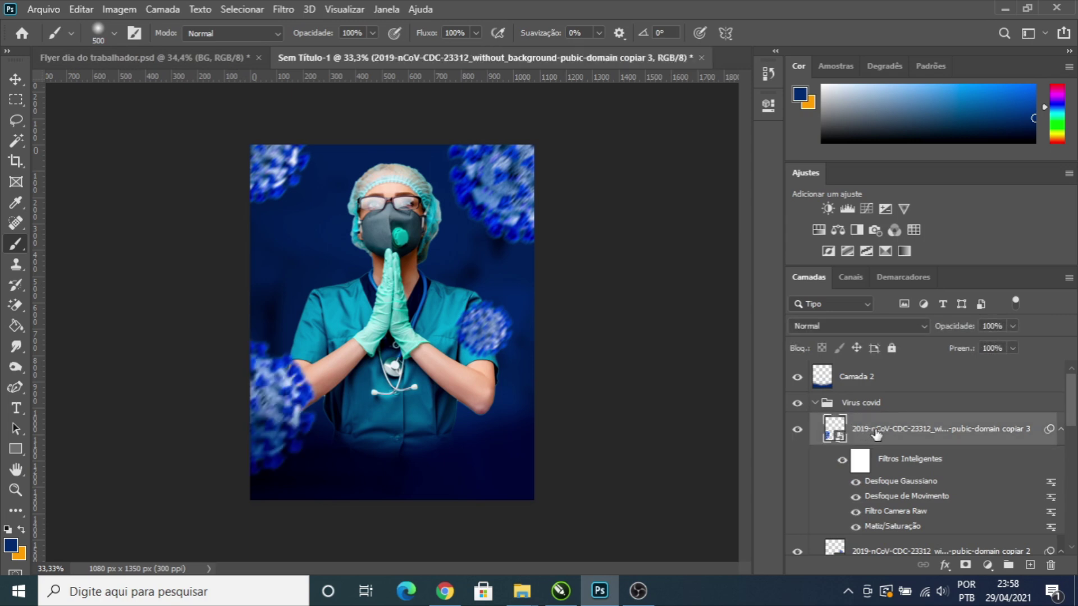
click(965, 565)
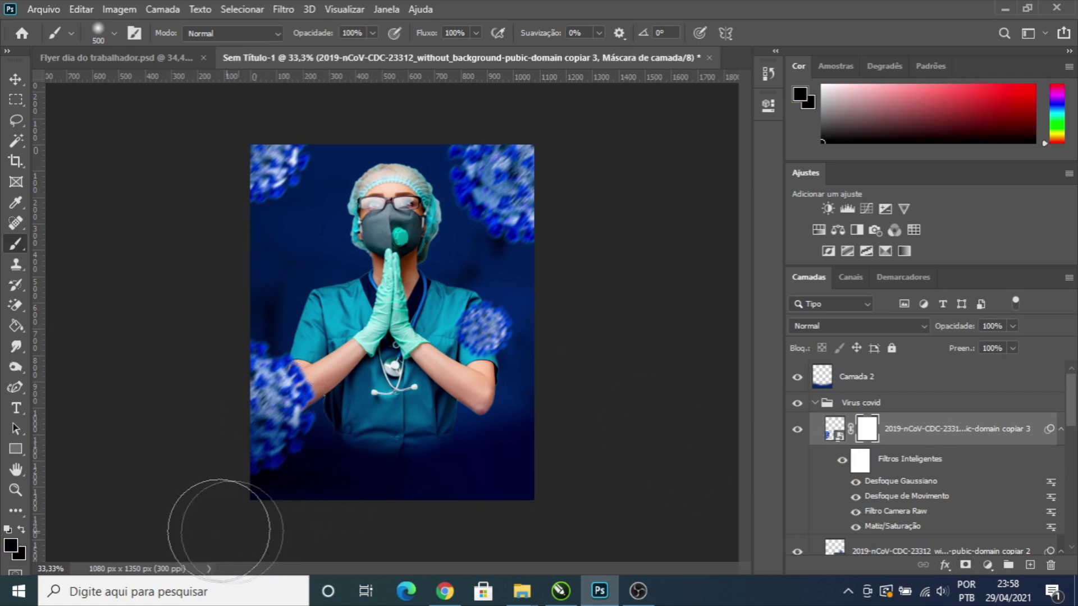
key(bracketright)
key(bracketright)
key(bracketright)
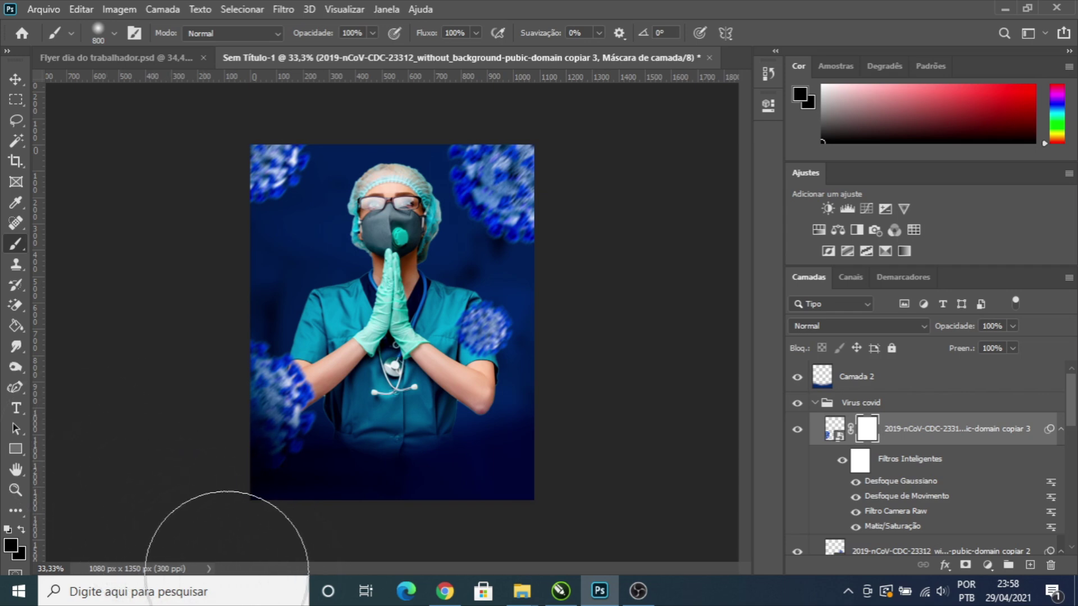
click(16, 79)
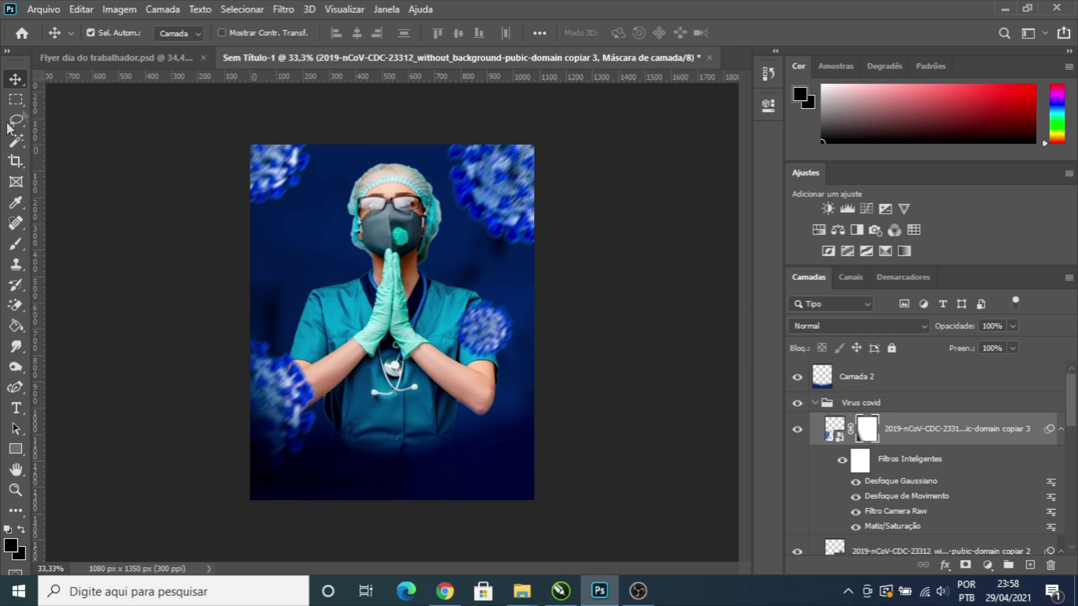
click(816, 403)
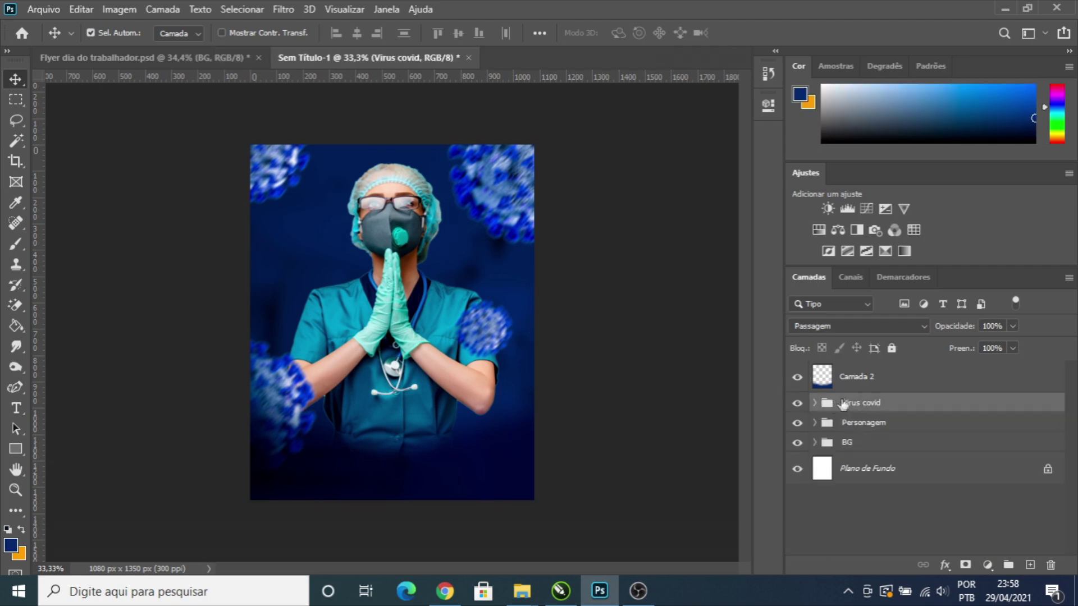
Step: Paint navy around the flyer's side and upper edges on a new layer above Camada 2 with the soft 800 px brush
click(850, 384)
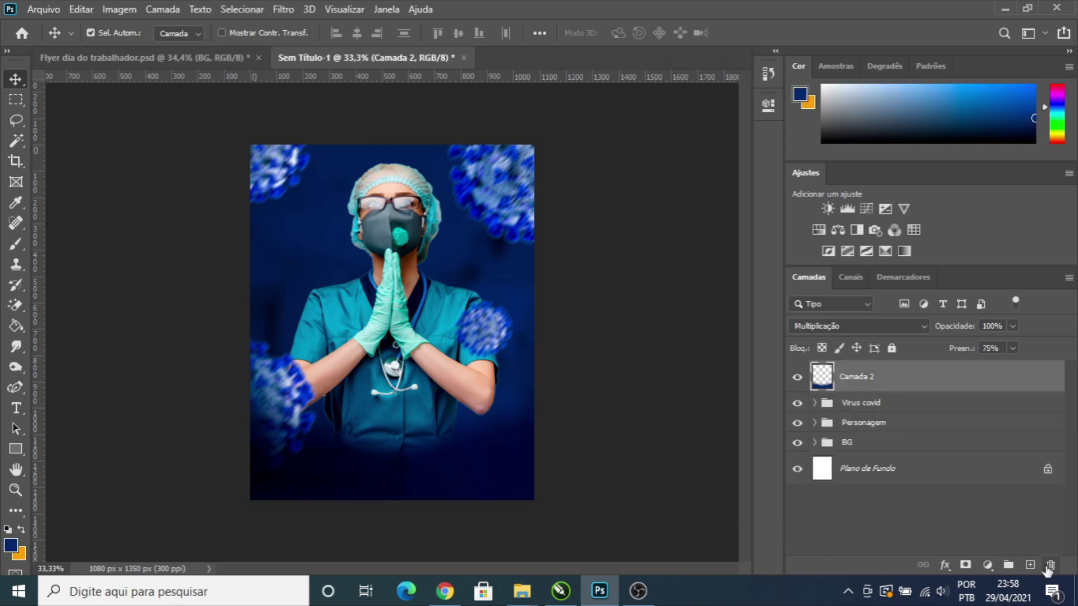
click(1030, 565)
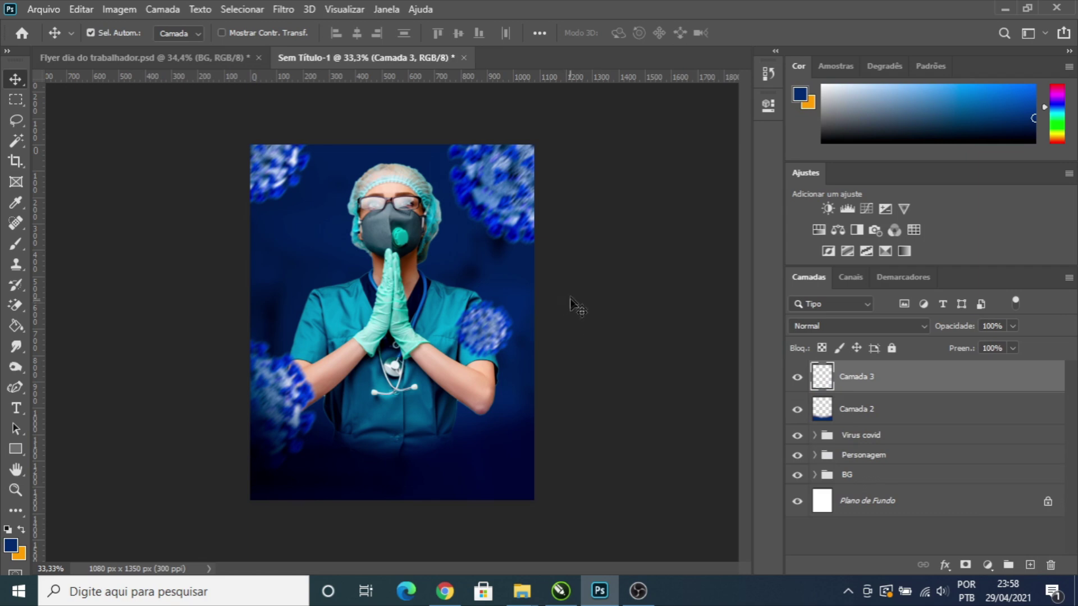
key(b)
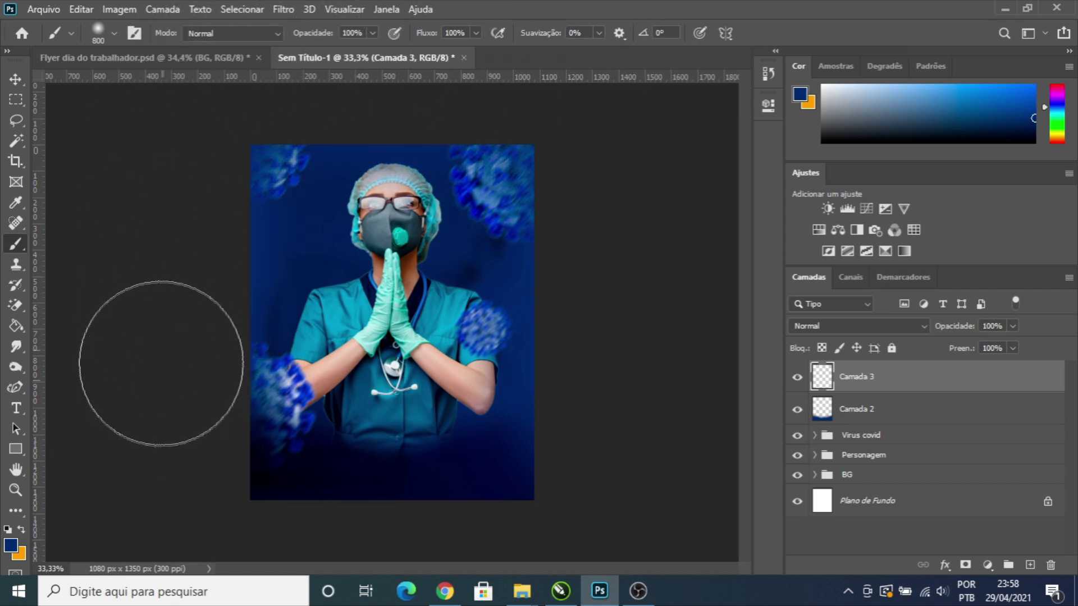
click(16, 79)
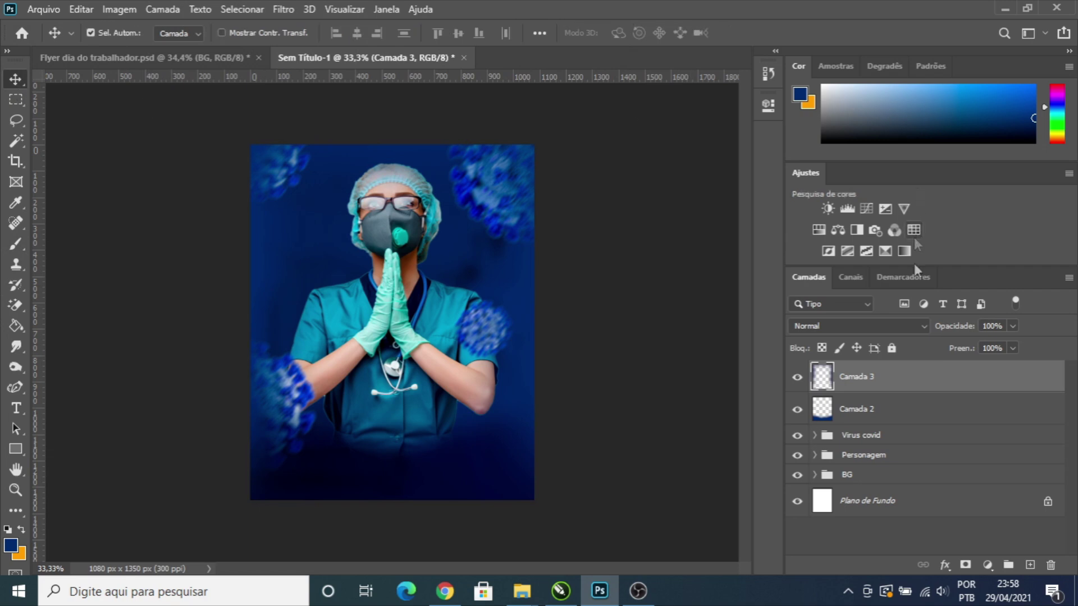
Step: Set Camada 3's blend mode to Multiply (Multiplicação) and toggle its visibility to compare the vignette effect
click(923, 326)
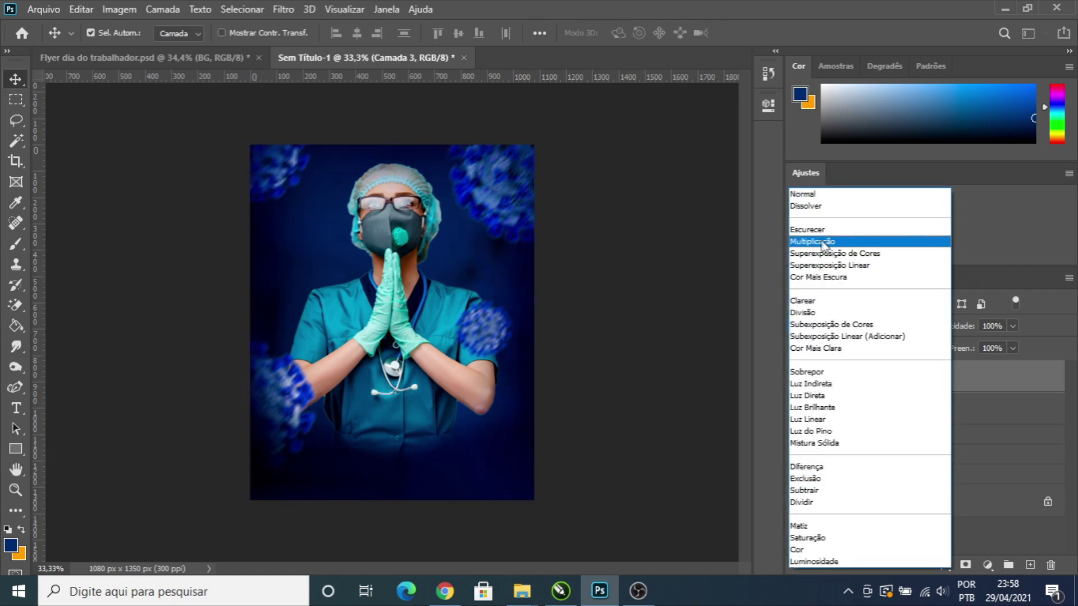
click(800, 238)
click(798, 379)
click(798, 378)
click(797, 379)
click(798, 379)
click(797, 379)
click(797, 379)
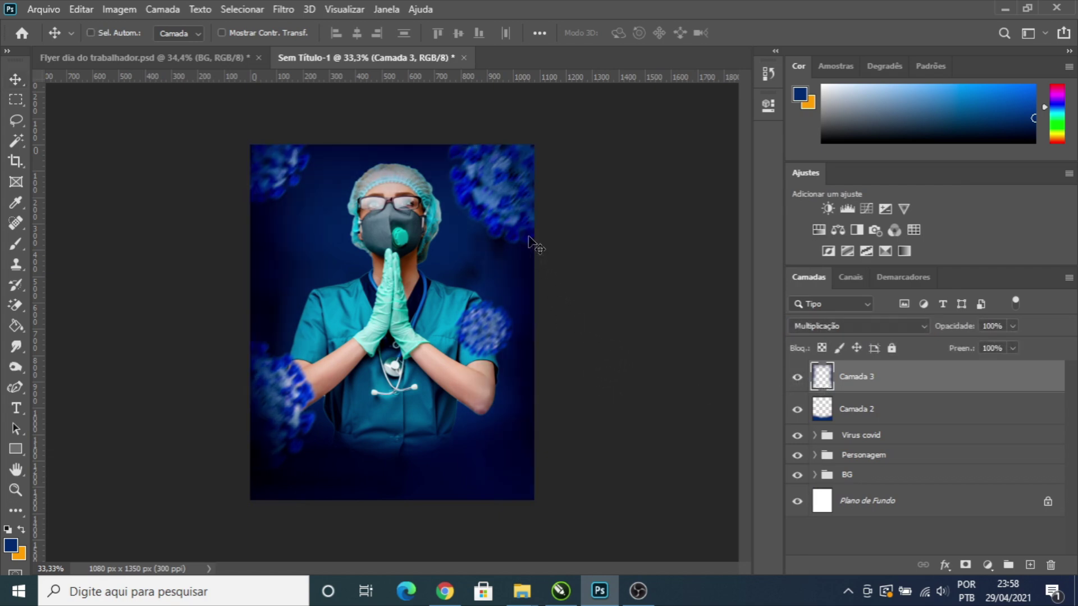
Step: Scale Camada 3 up from its center to about 108.5% and compare the flyer with and without it
key(ctrl+t)
drag(534, 145, 562, 137)
key(Return)
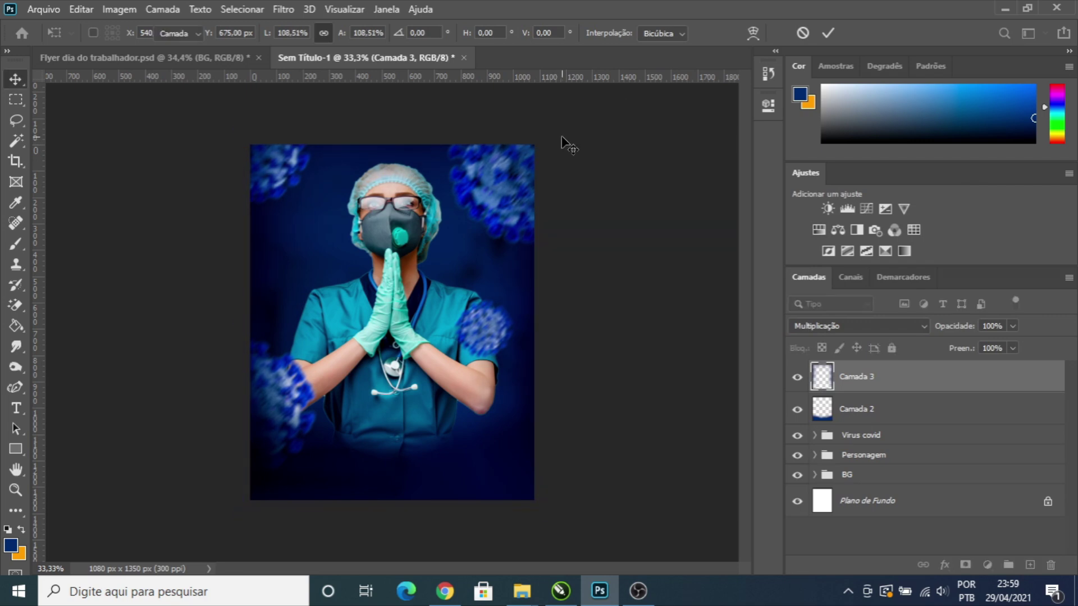
click(797, 378)
click(797, 378)
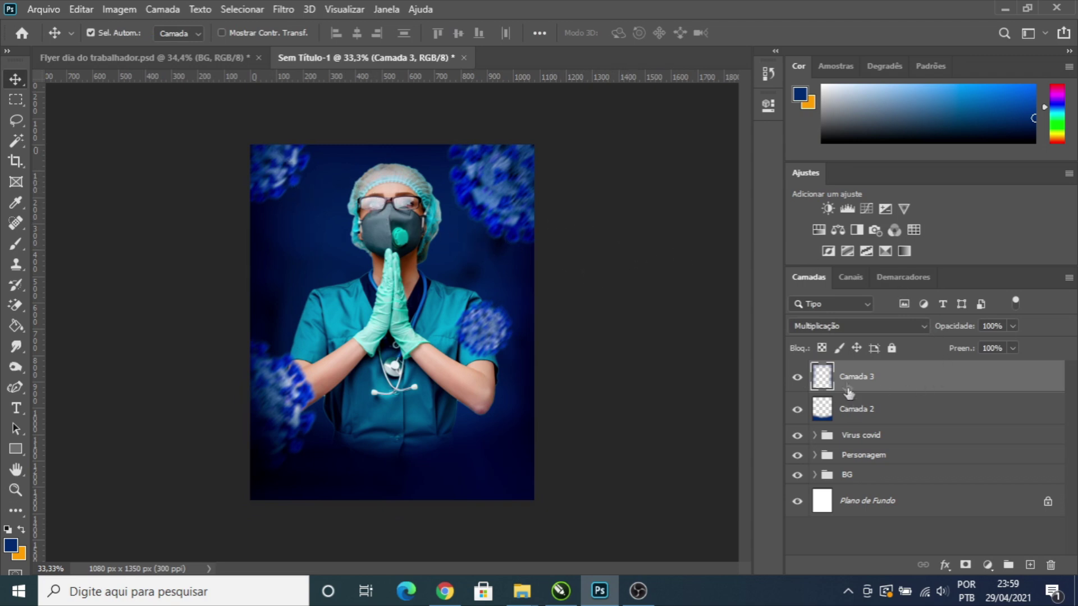
Step: Group Camada 3 and Camada 2 and name the group Vinheta
ctrl+click(871, 408)
key(ctrl+g)
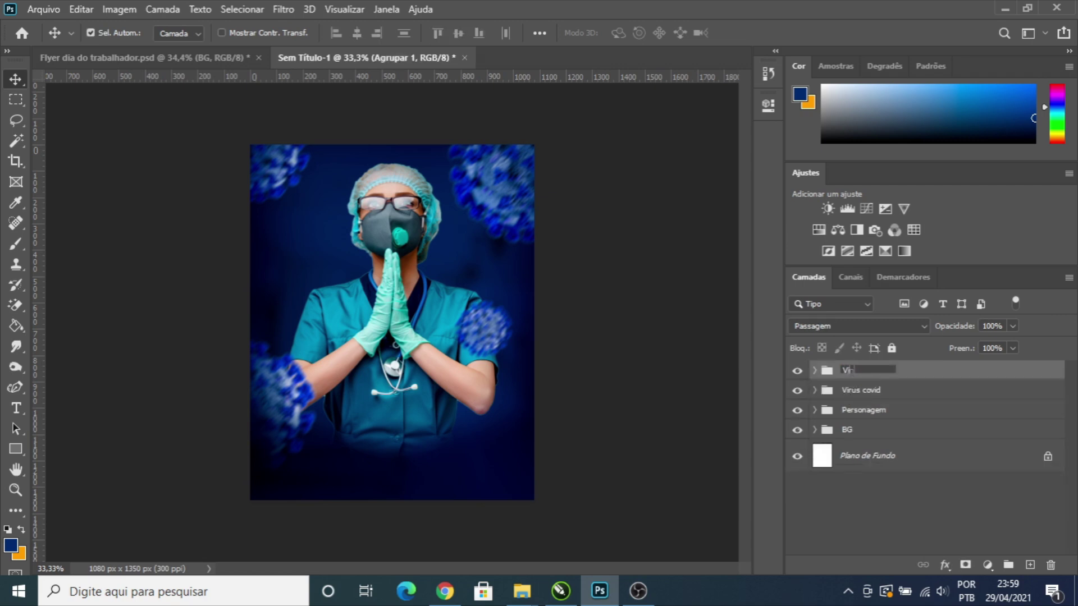
key(Return)
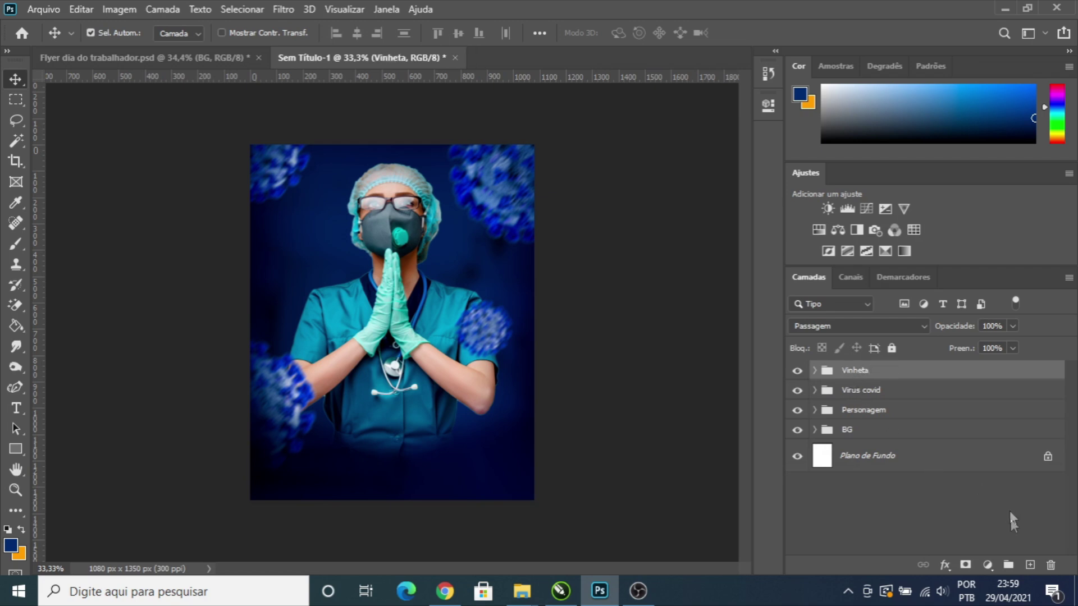
Step: Paint soft navy over the doctor's left-hand shoulder in the image on a new top layer, using a 600 px brush
click(1030, 565)
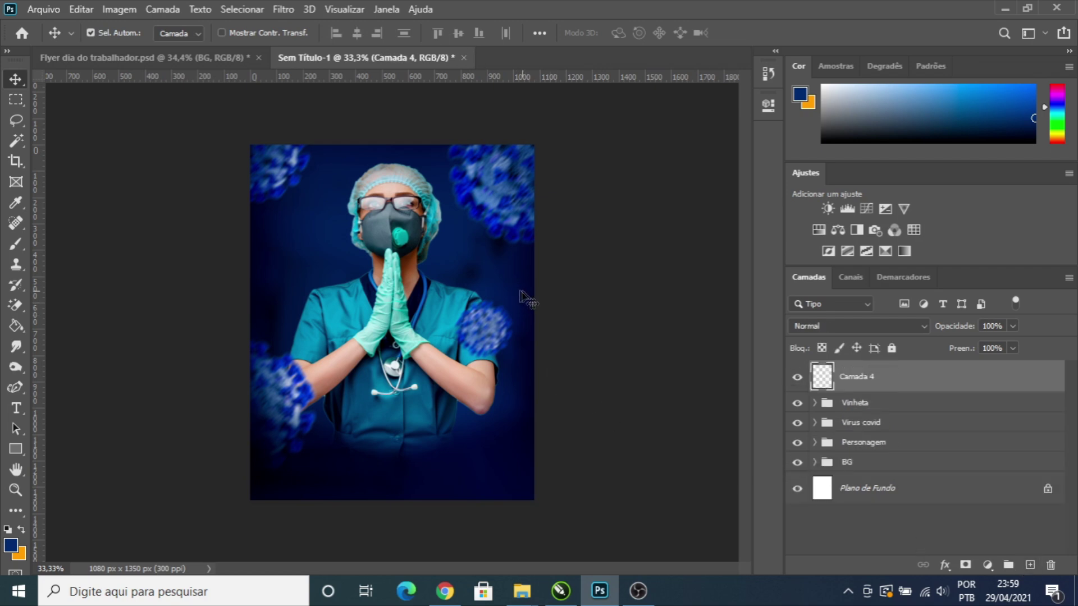
key(b)
key(bracketleft)
key(bracketleft)
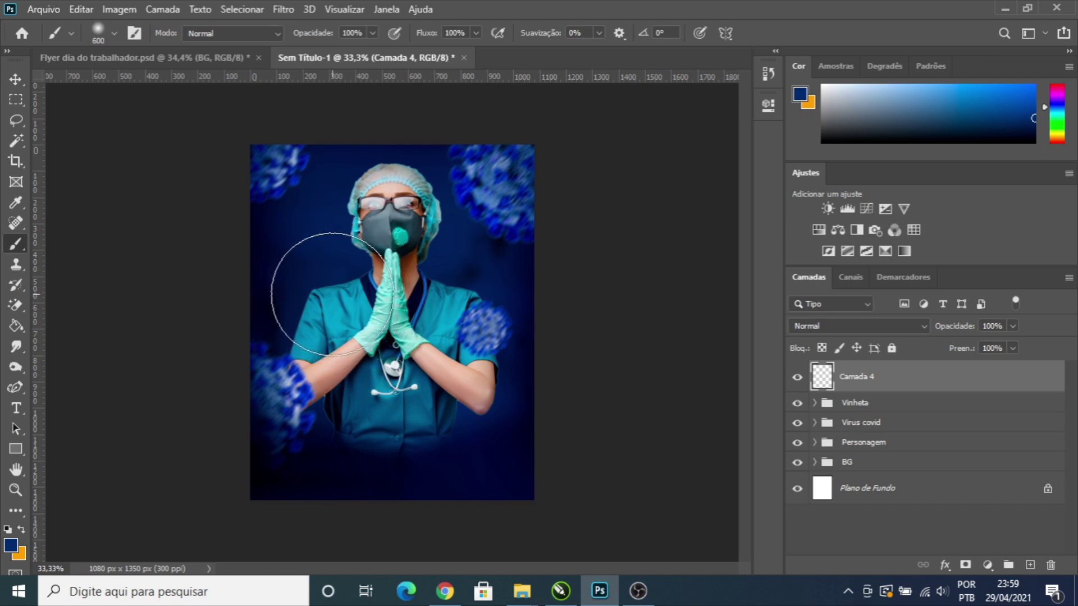
click(334, 298)
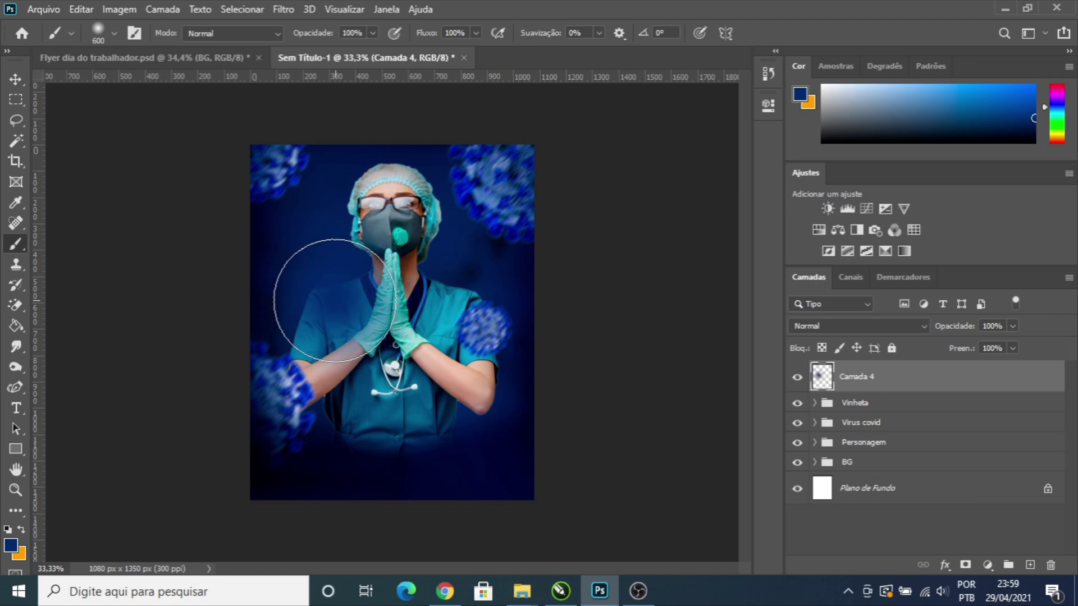
click(354, 313)
Step: Paint soft navy over the doctor's right-hand shoulder in the image on Camada 4 with a 500 px brush
key(bracketleft)
key(bracketleft)
key(bracketleft)
key(bracketleft)
key(bracketleft)
key(bracketleft)
key(bracketleft)
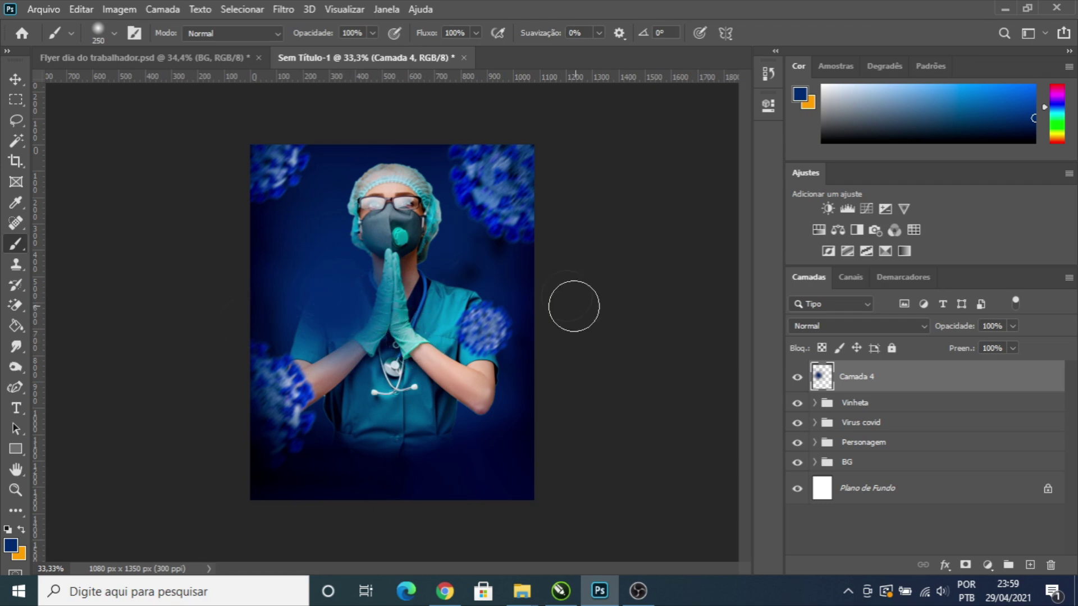
key(bracketright)
key(bracketright)
key(bracketright)
key(bracketright)
key(bracketright)
key(bracketright)
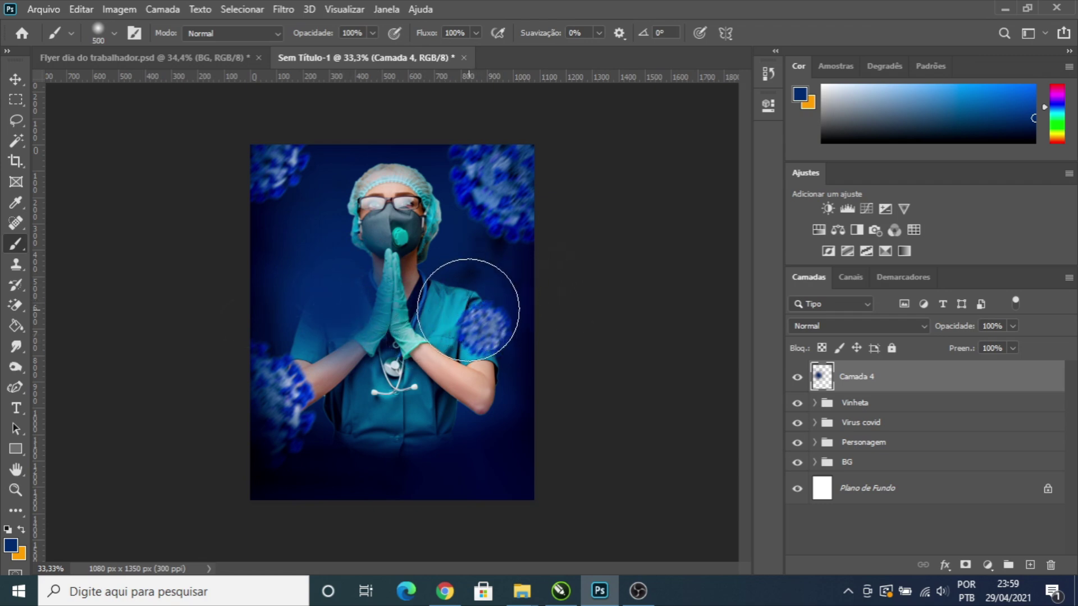
mouse_move(449, 326)
mouse_down()
mouse_move(455, 305)
mouse_move(498, 321)
mouse_up()
click(16, 78)
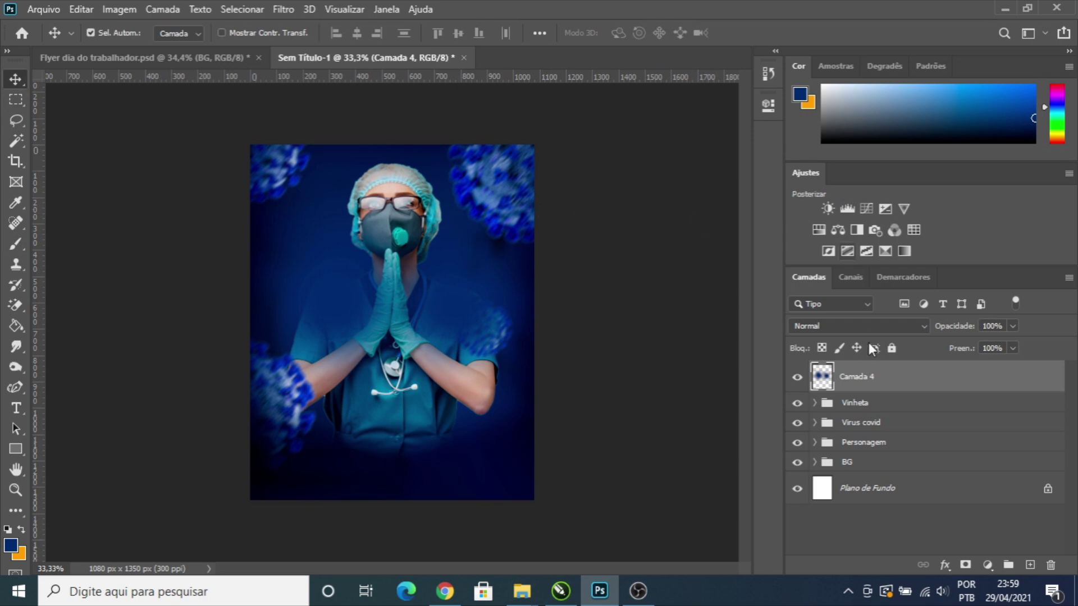
Step: Set Camada 4's blend mode to Linear Dodge (Subexposição Linear (Adicionar)) and toggle its visibility to compare the glow
click(924, 325)
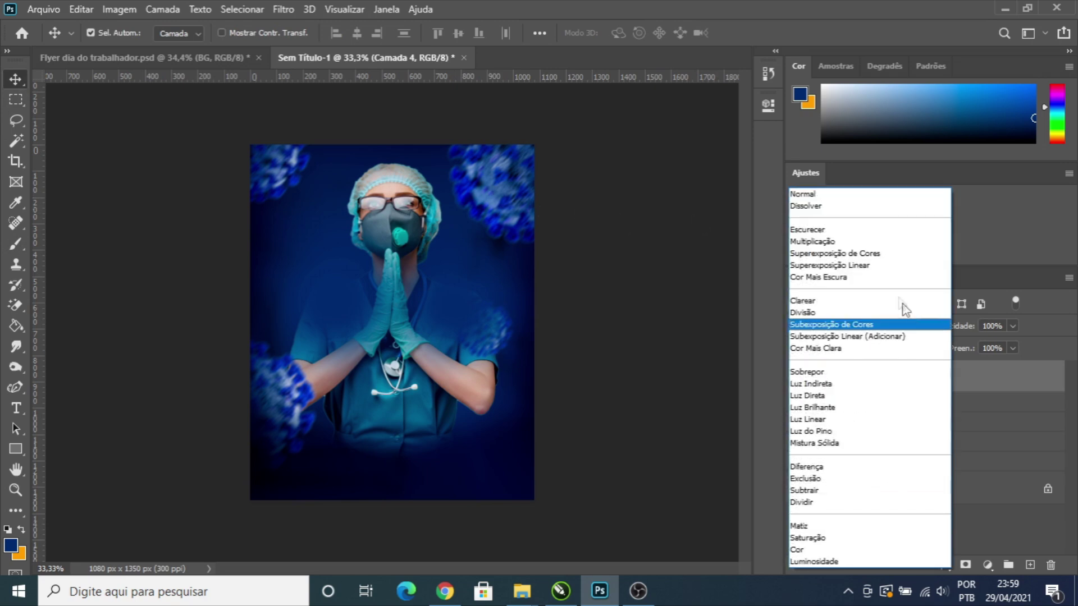
click(850, 337)
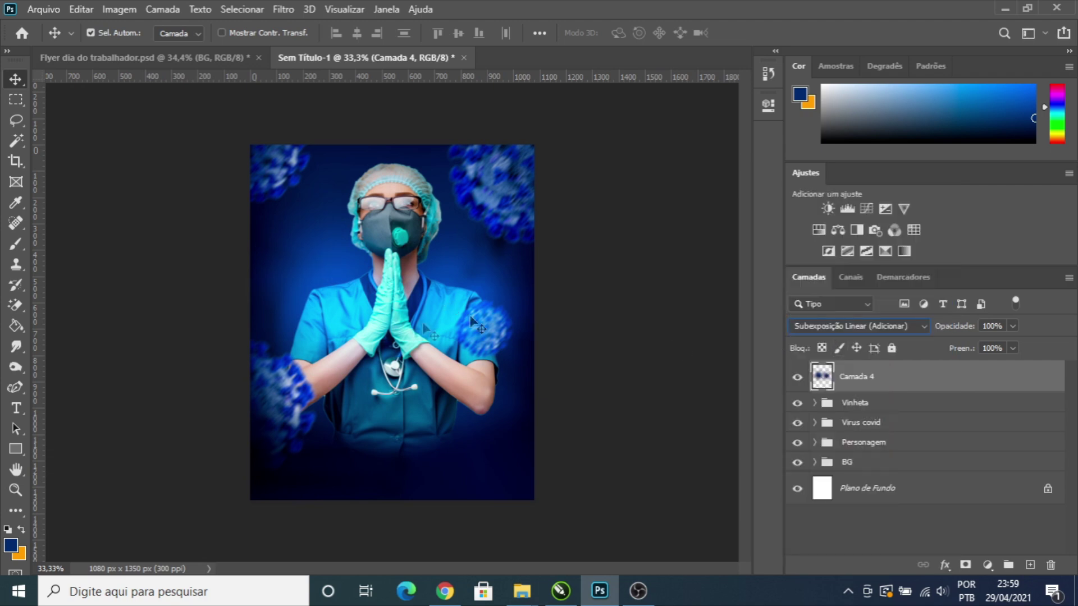
click(797, 377)
click(797, 378)
click(798, 377)
Step: Paint soft navy over the lower-left and upper-right viruses in the image on a new top layer, using a 500 px brush
click(1032, 566)
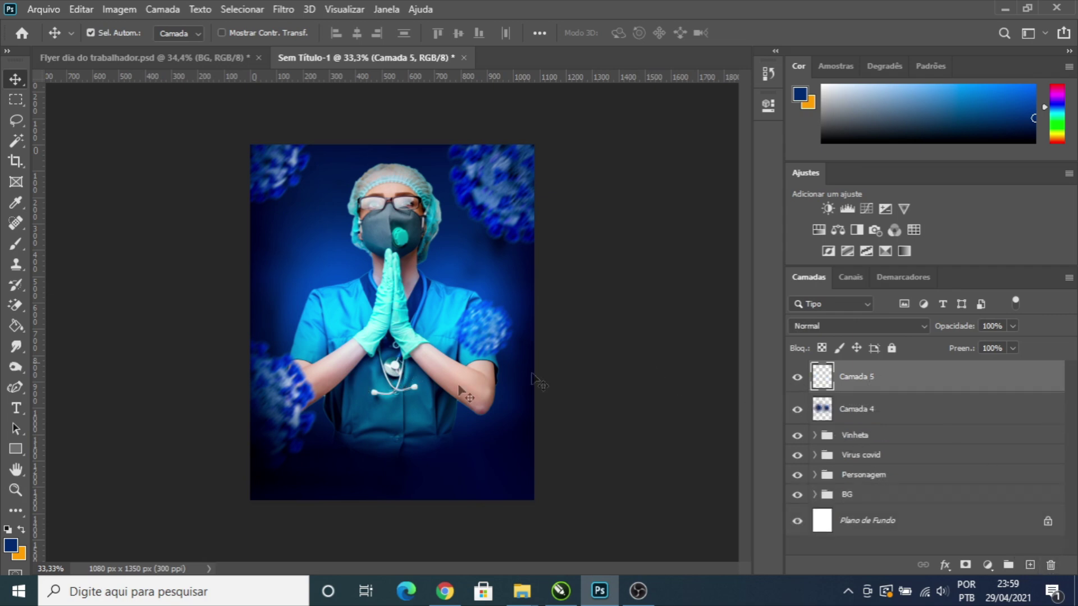
key(b)
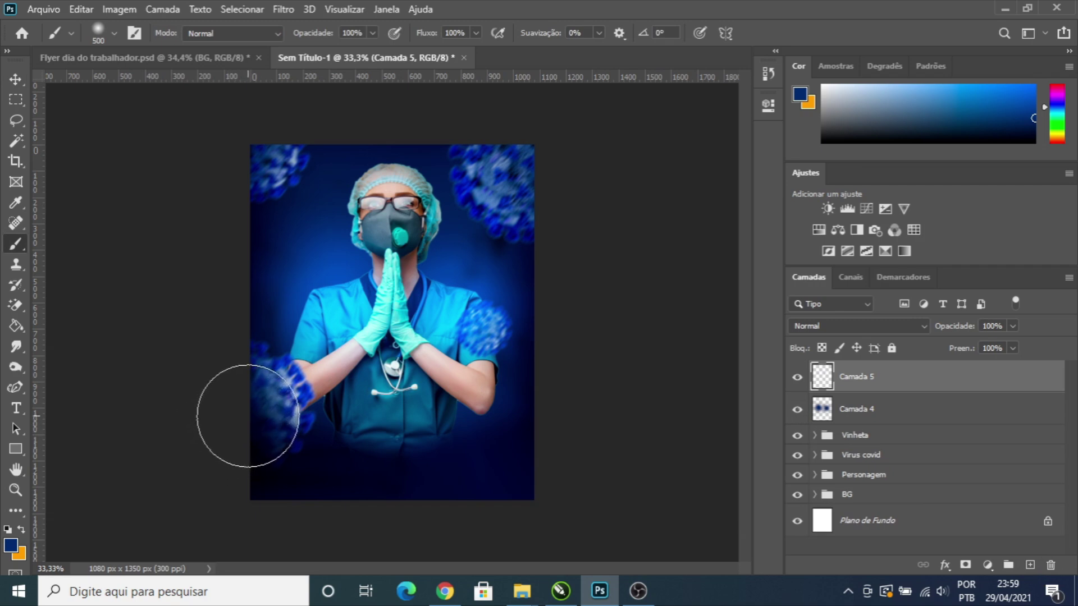
click(242, 411)
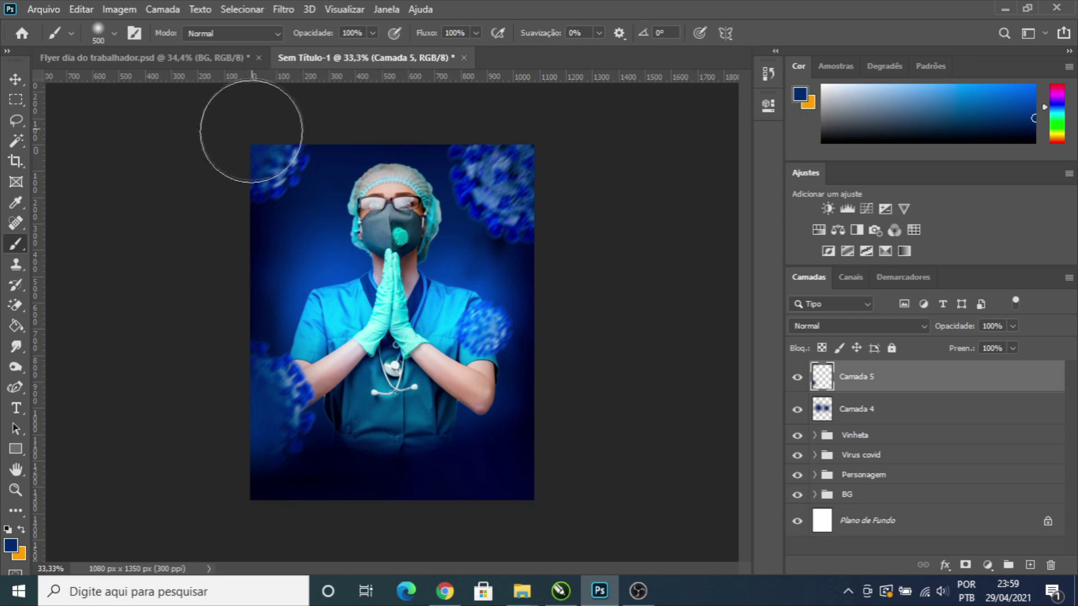
mouse_move(549, 157)
mouse_down()
mouse_move(525, 185)
mouse_move(532, 175)
mouse_up()
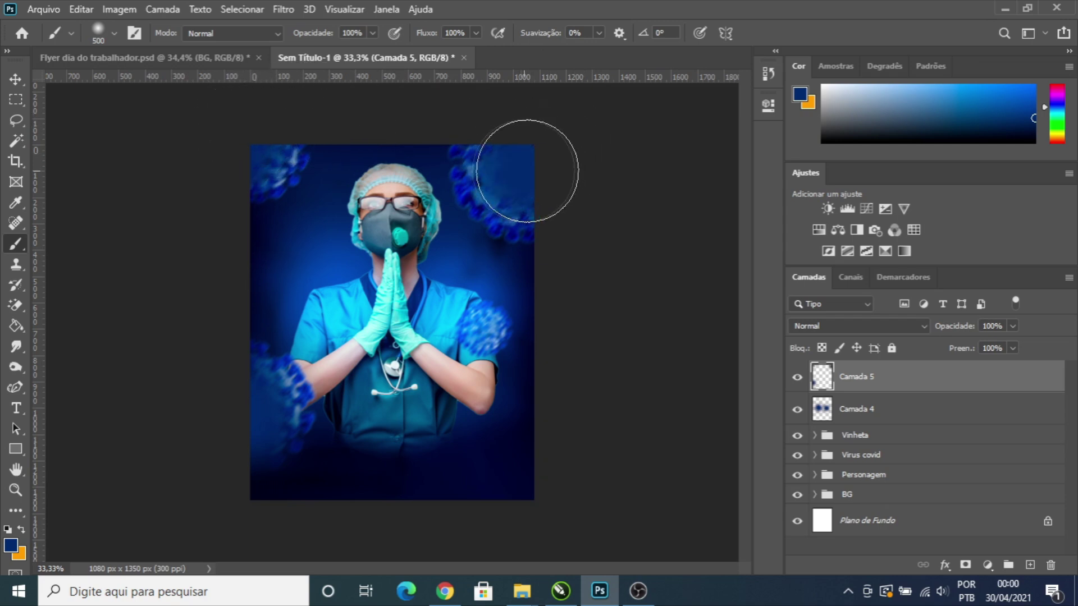
Step: Set Camada 5's blend mode to Linear Dodge (Subexposição Linear (Adicionar)) and toggle its visibility to compare the virus glow
click(16, 78)
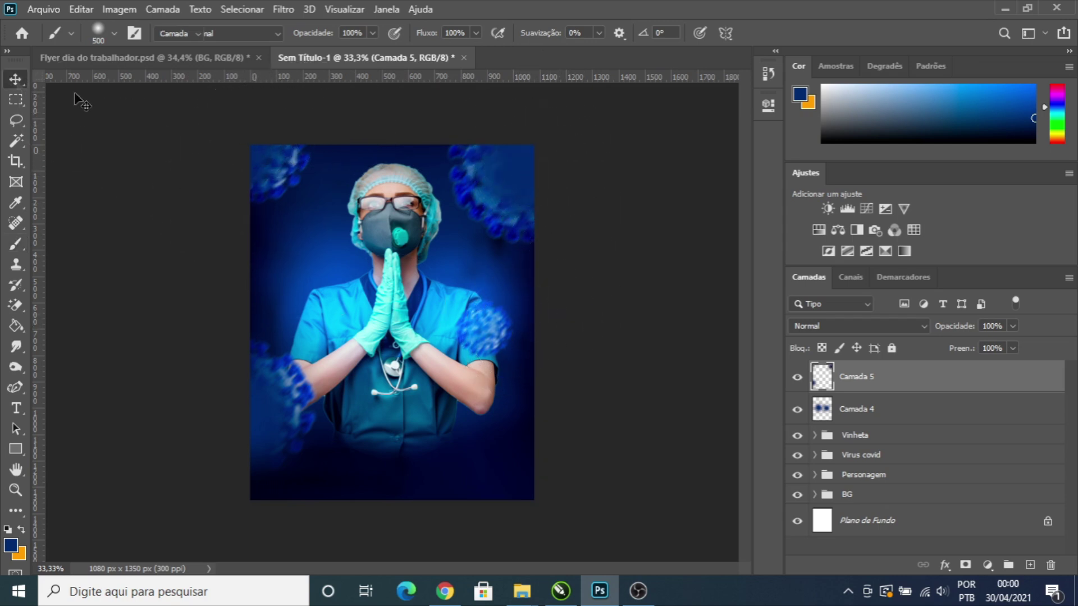
click(920, 326)
click(846, 332)
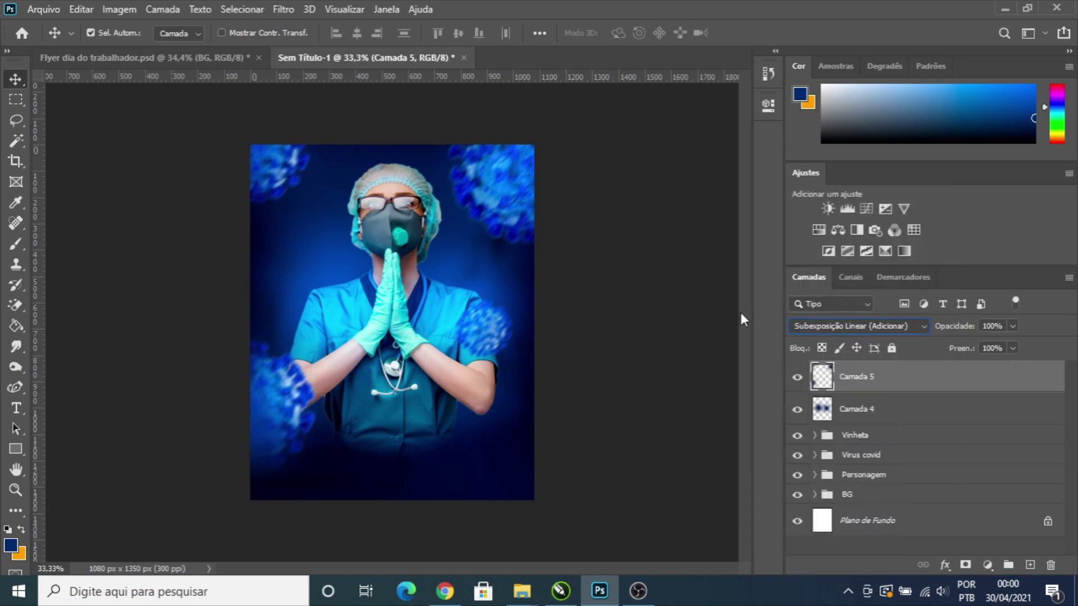
click(797, 378)
click(797, 378)
Step: Reduce Camada 5's fill to 61% and compare the image with the layer hidden and shown
click(1012, 348)
drag(1012, 365, 978, 363)
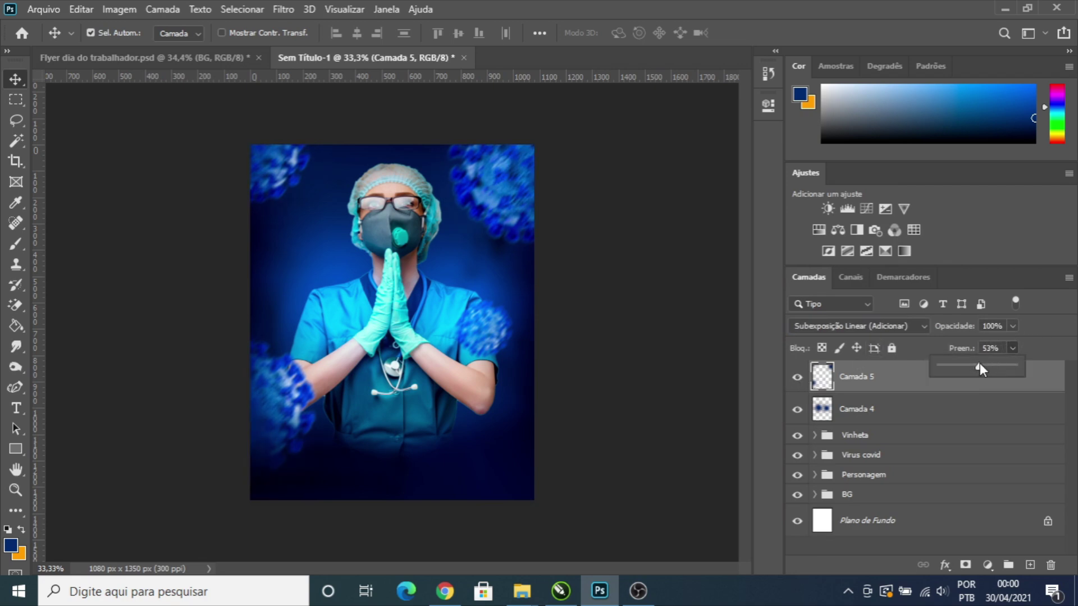
drag(985, 363, 985, 363)
click(779, 355)
click(796, 377)
click(796, 377)
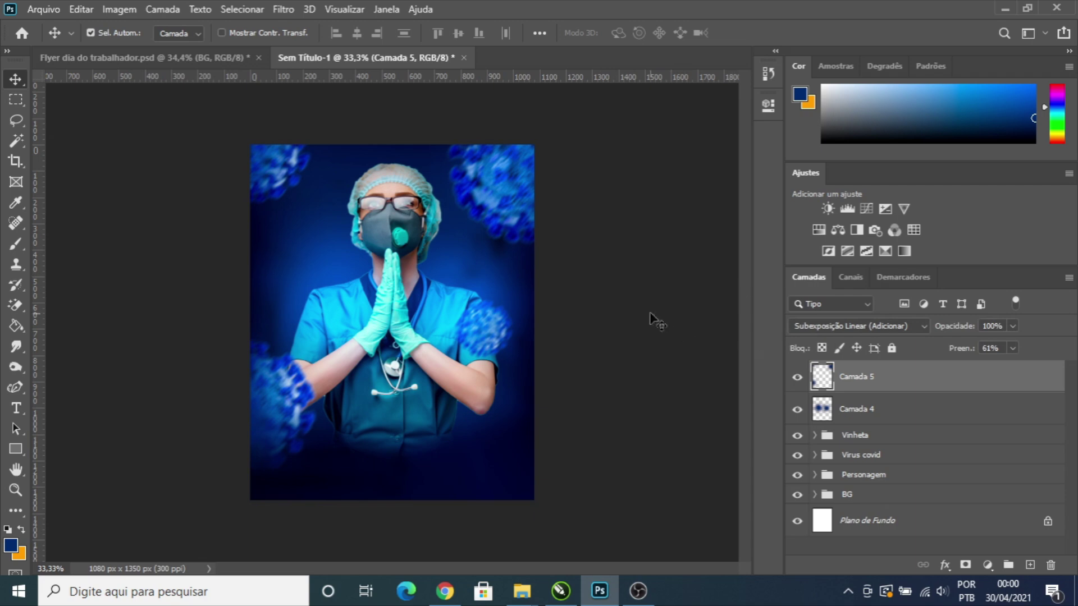
Step: Group Camada 5 and Camada 4 and name the group Iluminação
shift+click(859, 416)
key(ctrl+g)
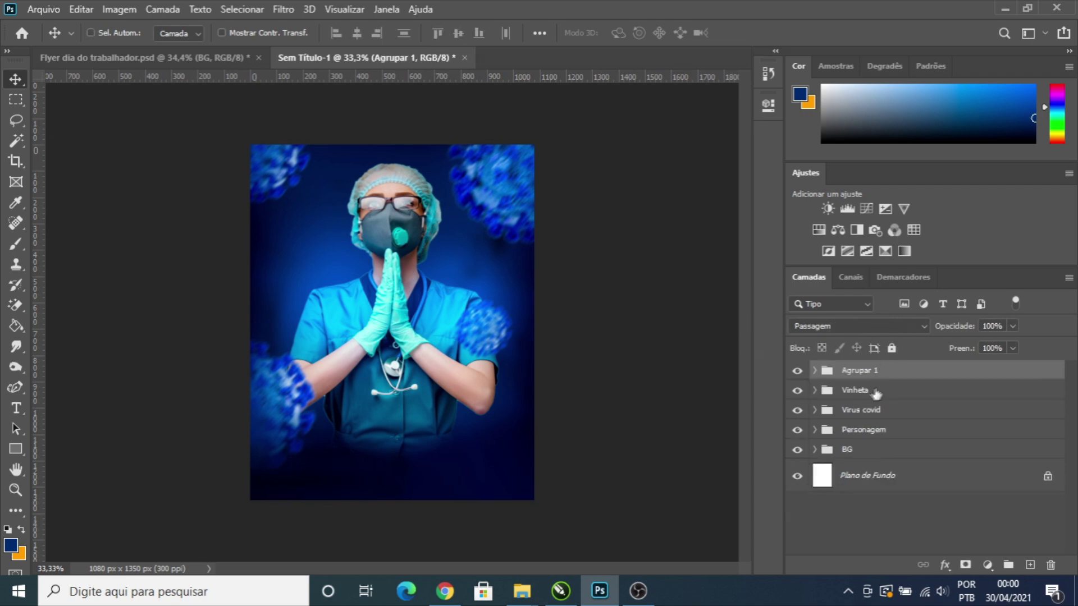
double_click(860, 371)
text(I)
text(luminação)
key(Return)
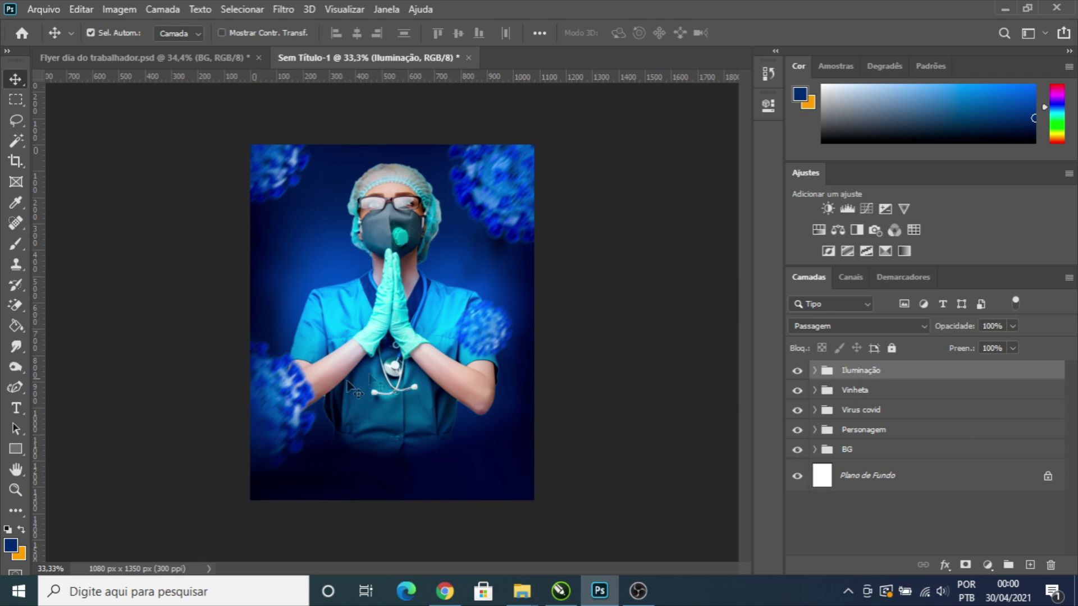
Step: Add the text TRABALHADOR below the doctor's arms and enlarge it to about 736 px wide
click(18, 402)
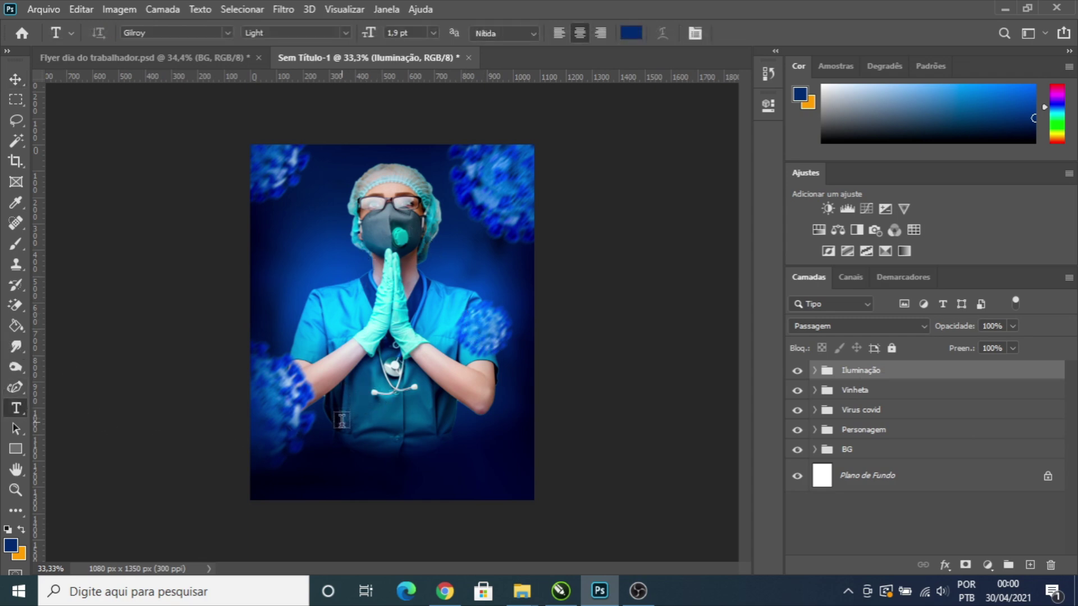
click(343, 421)
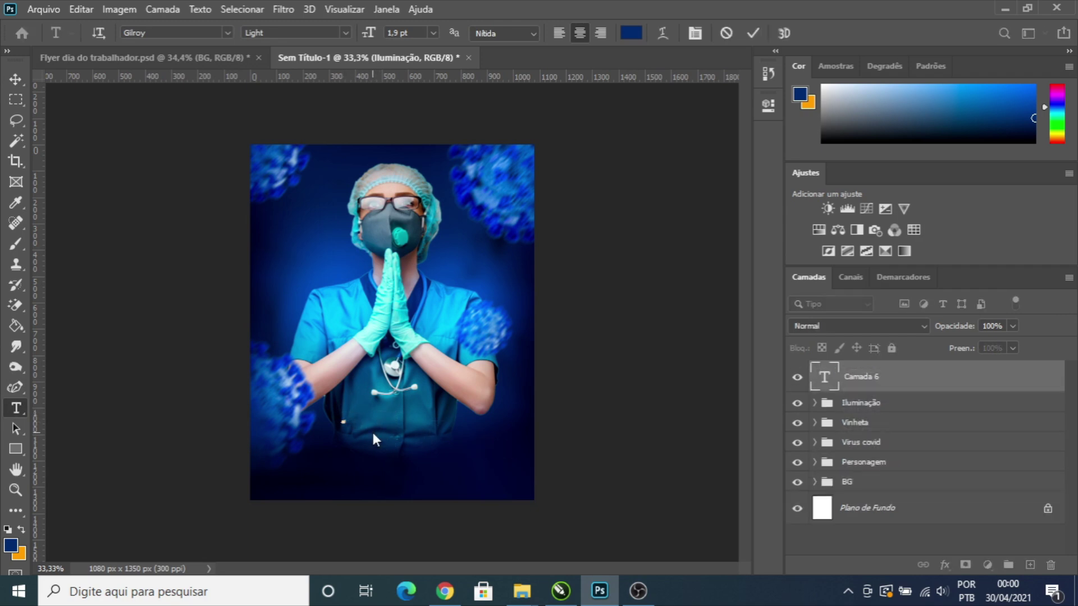
click(16, 79)
key(ctrl+t)
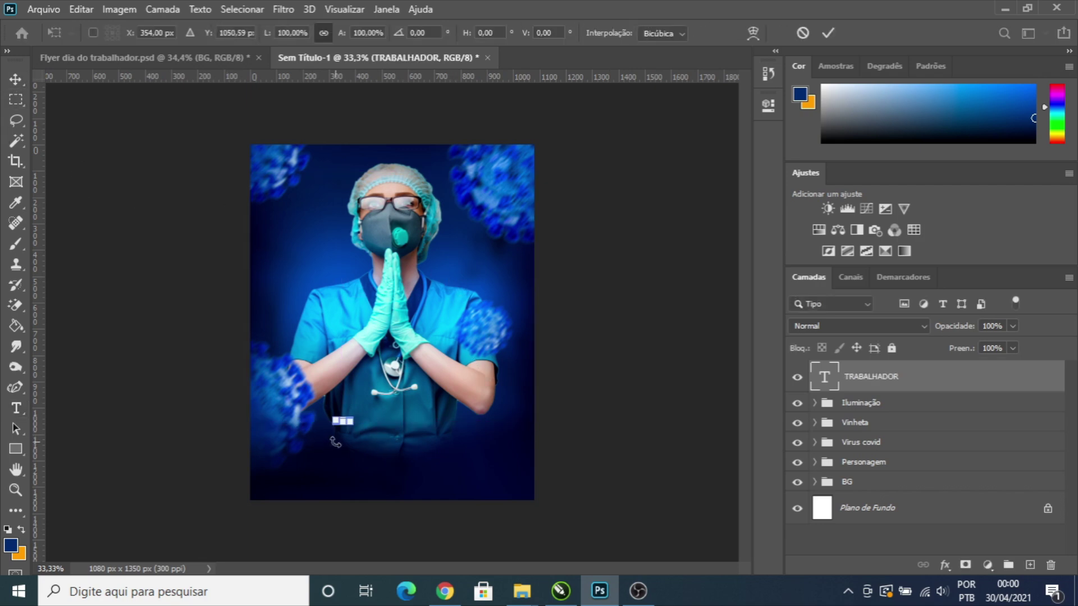
drag(355, 427, 527, 449)
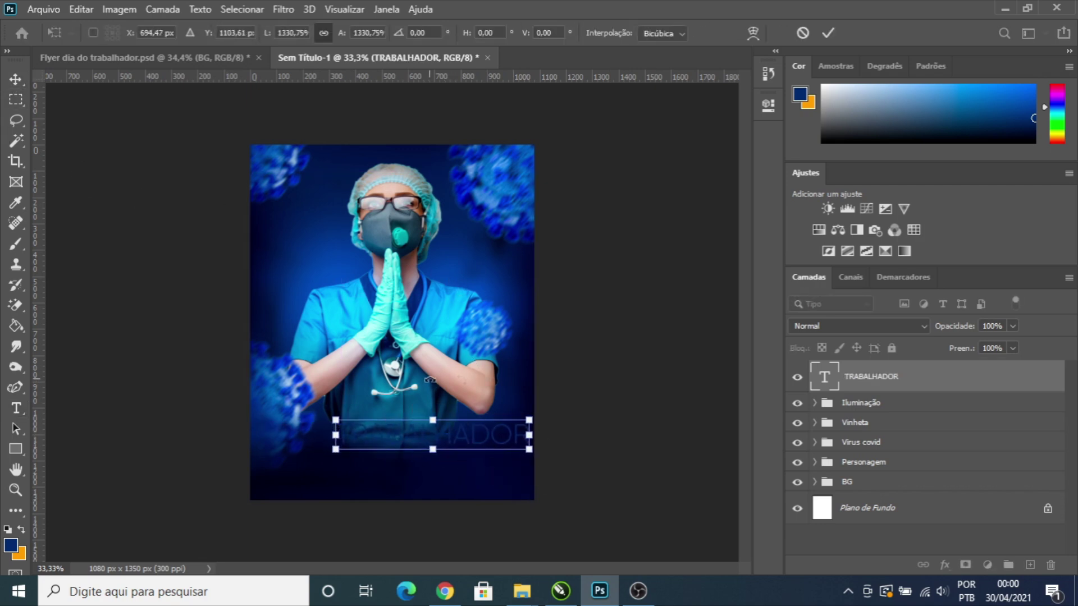
key(Return)
Step: Change the TRABALHADOR text's font to Bebas Neue Bold
click(768, 105)
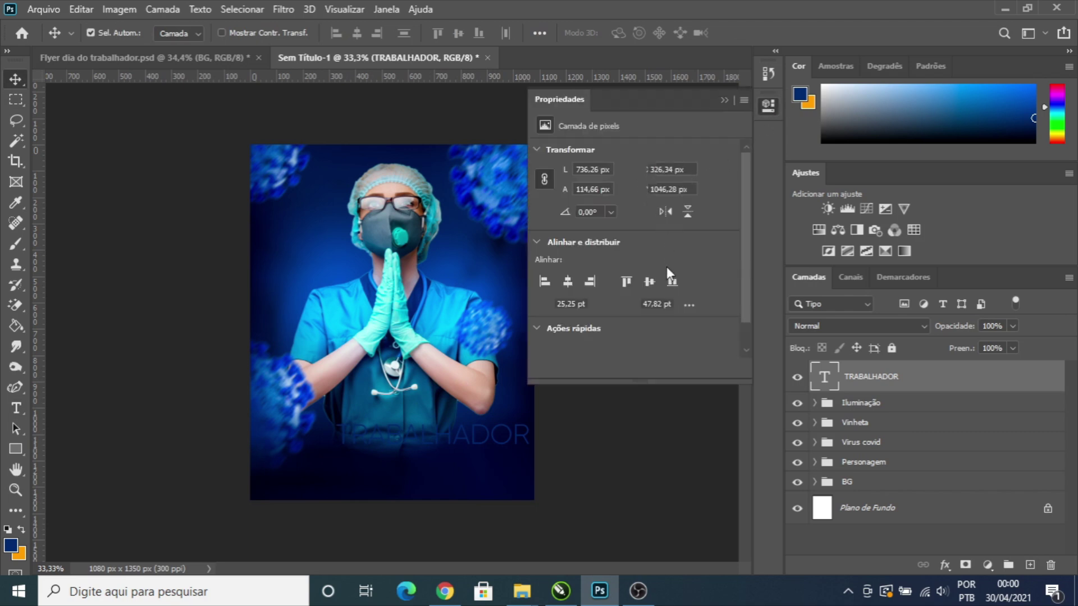
click(681, 262)
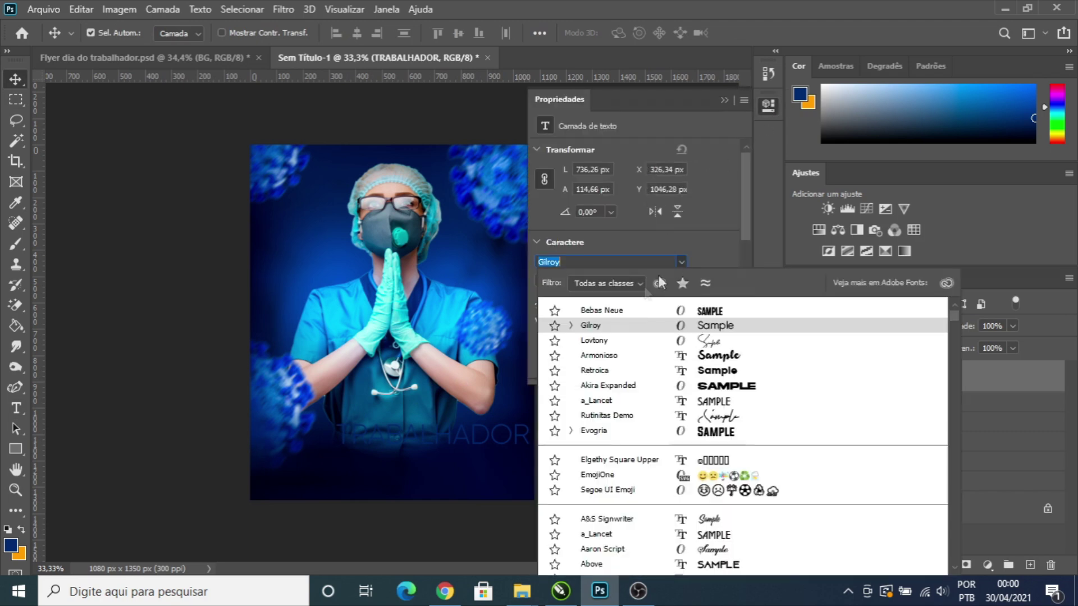
click(604, 314)
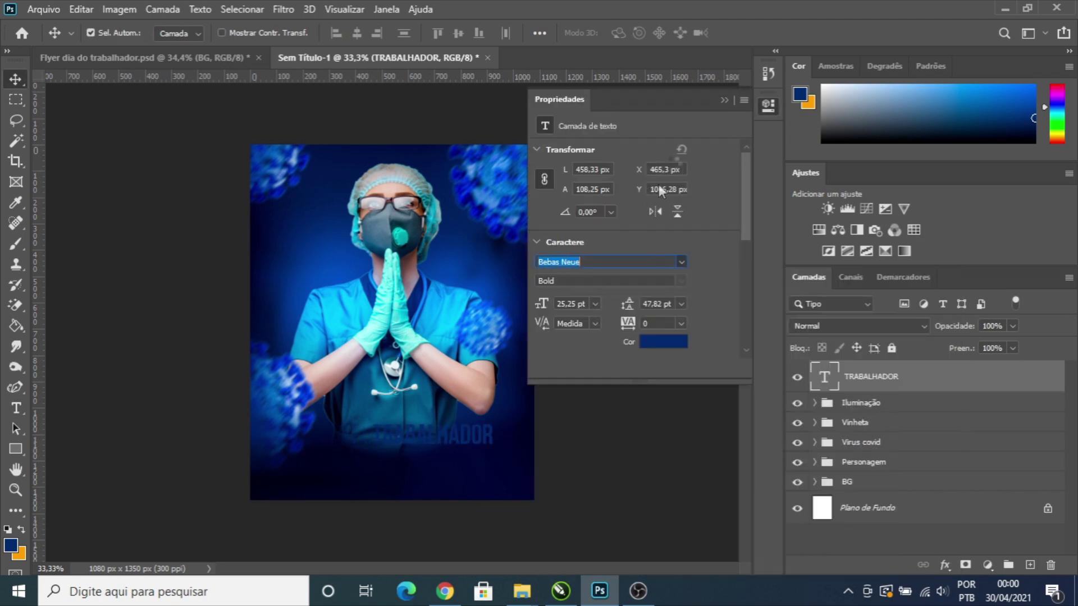
click(725, 100)
Step: Enlarge the TRABALHADOR text to about 839 px wide and place it across the doctor's lower torso
key(ctrl+t)
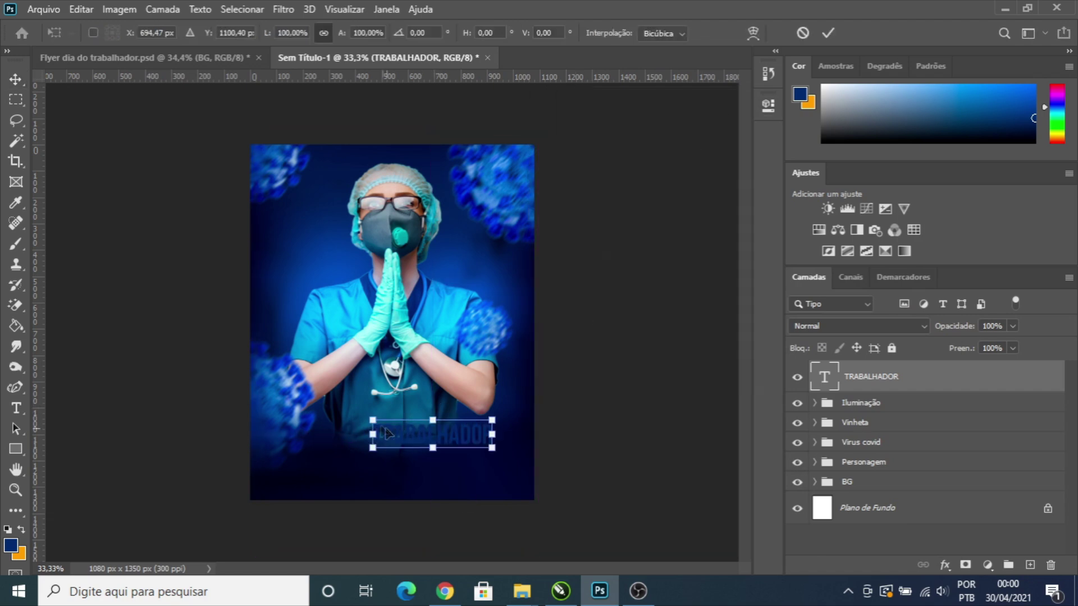
drag(371, 420, 274, 352)
drag(402, 425, 413, 450)
key(Return)
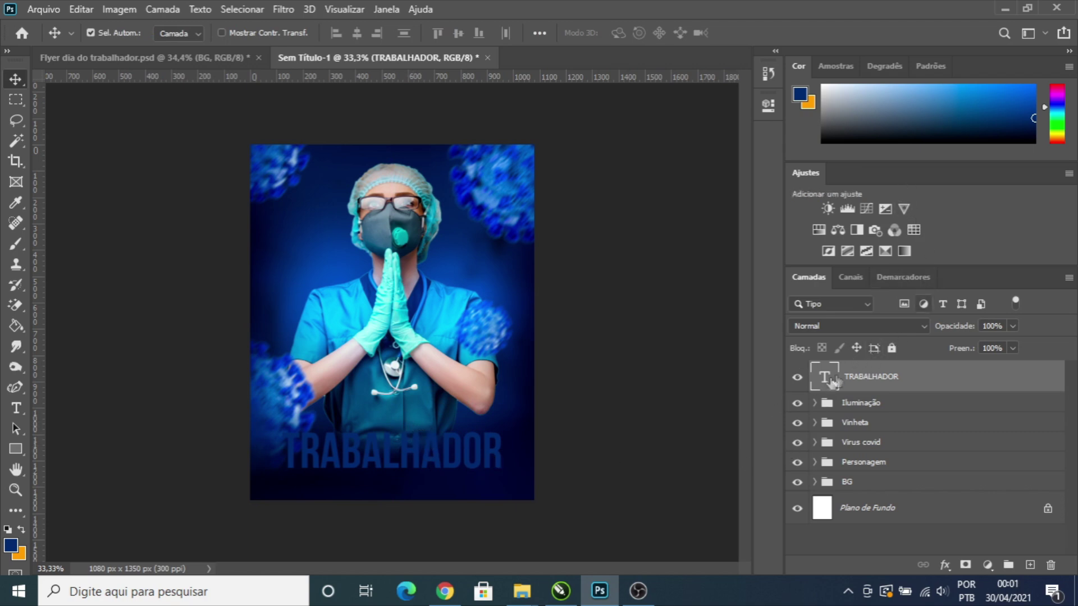
Step: Color the TRABALHADOR text bright blue 0667ef and set its blend mode to Linear Dodge (Subexposição Linear (Adicionar))
click(768, 105)
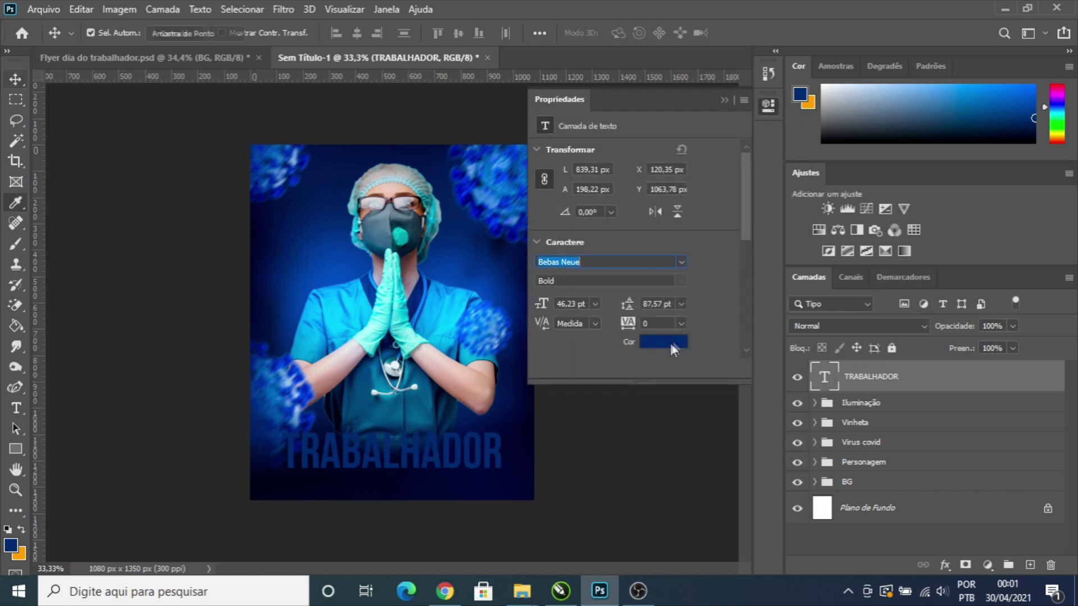
click(672, 342)
drag(781, 312, 781, 247)
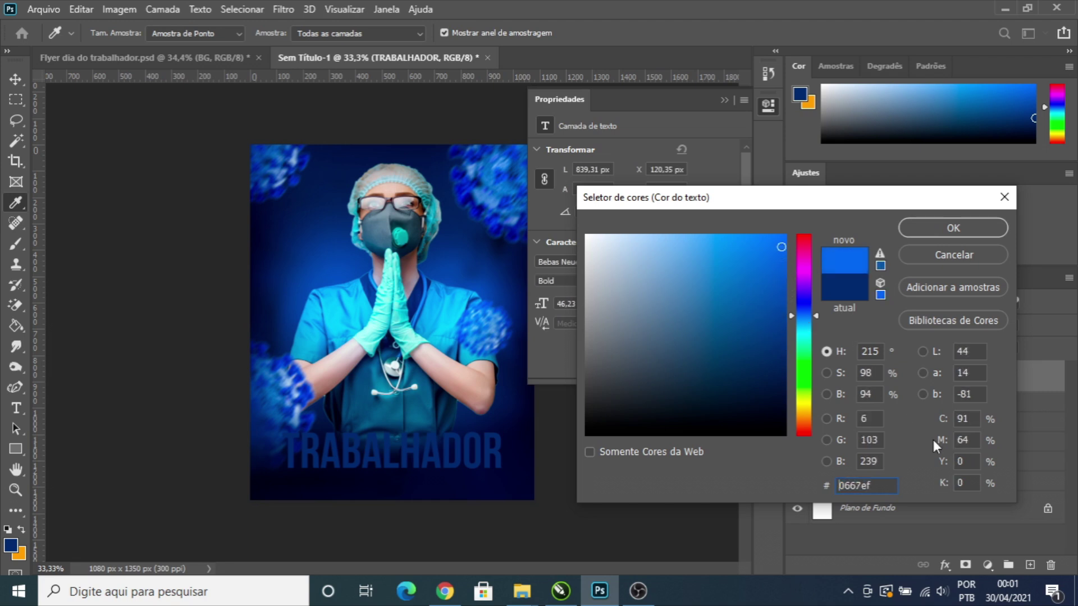
click(934, 230)
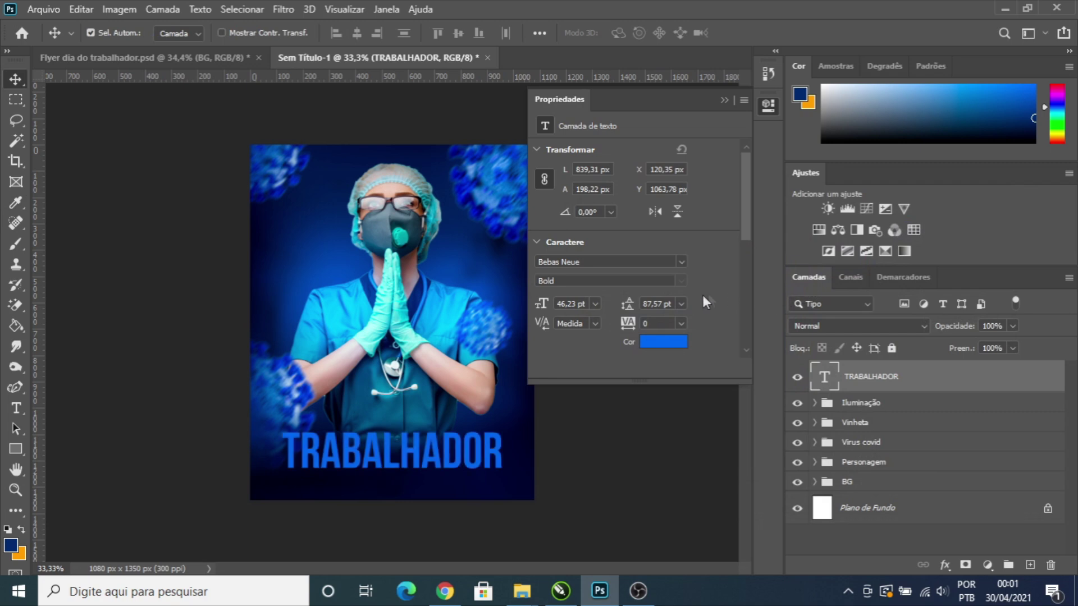
click(720, 100)
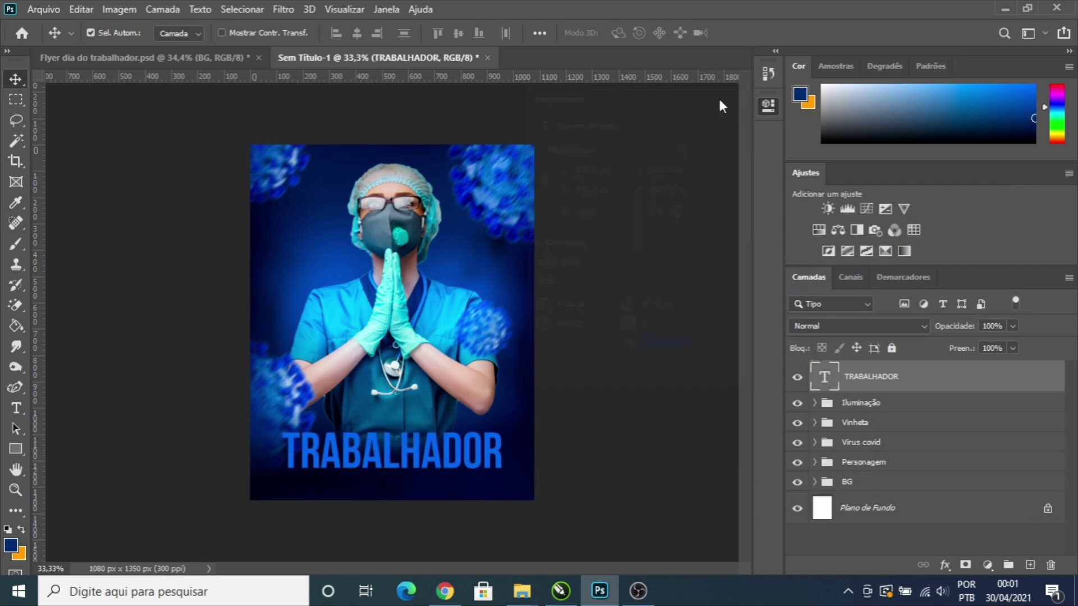
click(921, 326)
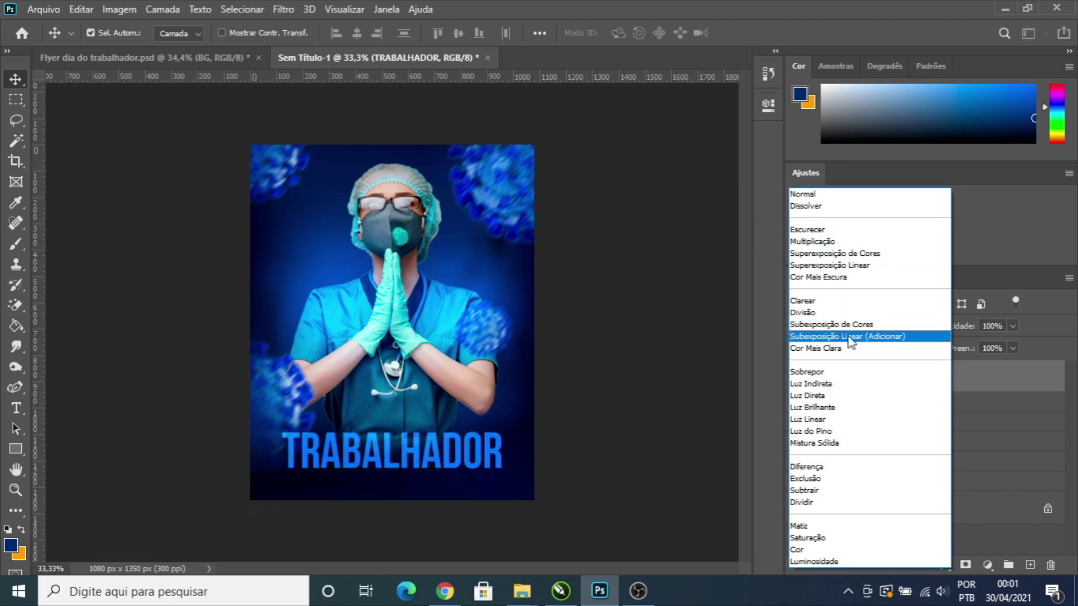
click(851, 336)
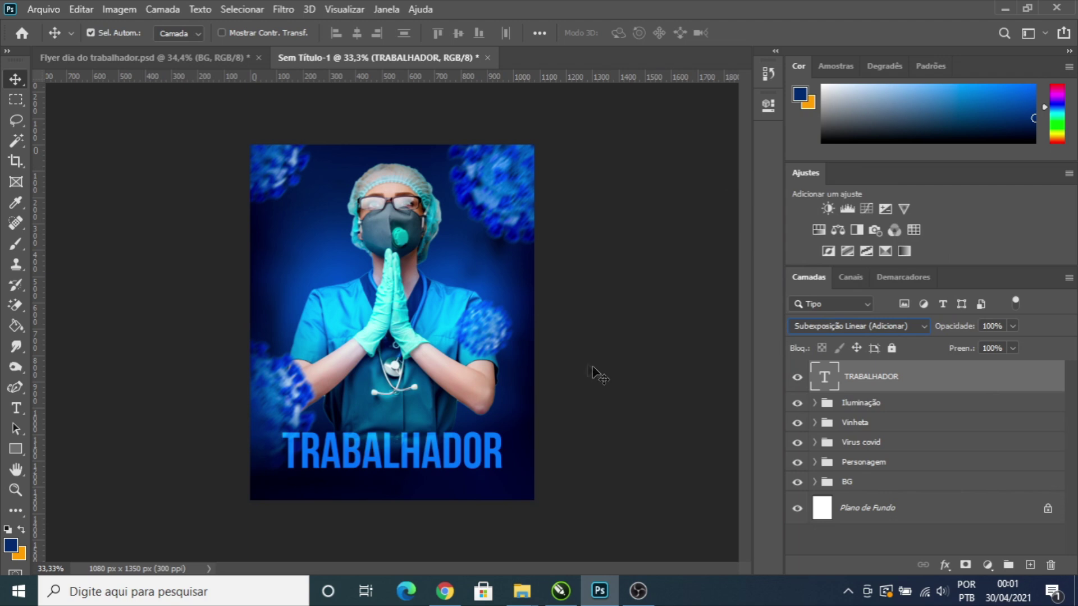
Step: Add the text "Dia do" as a separate layer over the doctor's torso and enlarge it to about 476 px wide
click(18, 411)
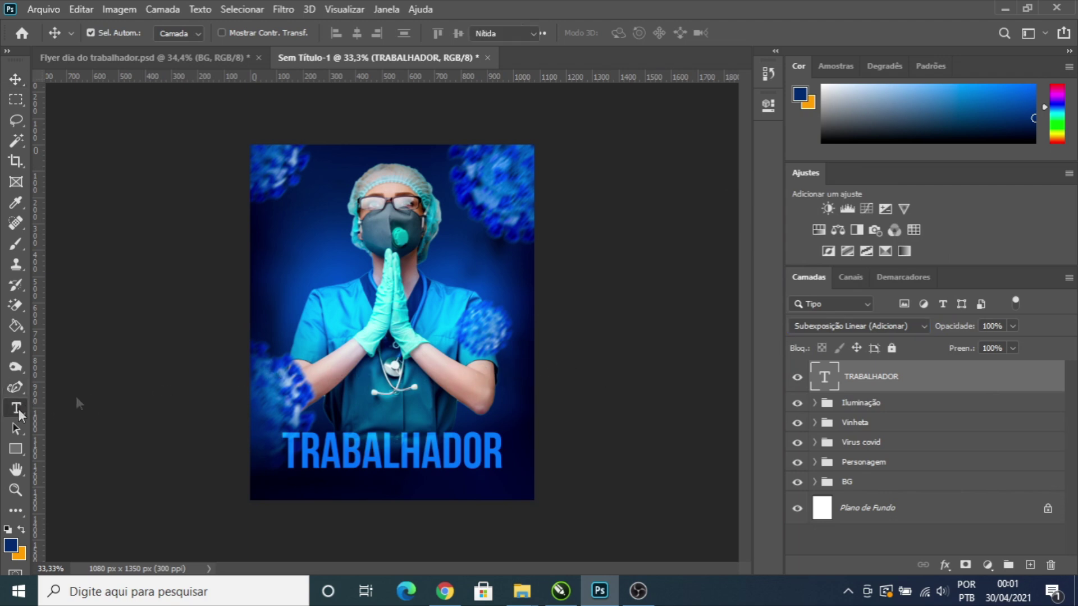
click(347, 383)
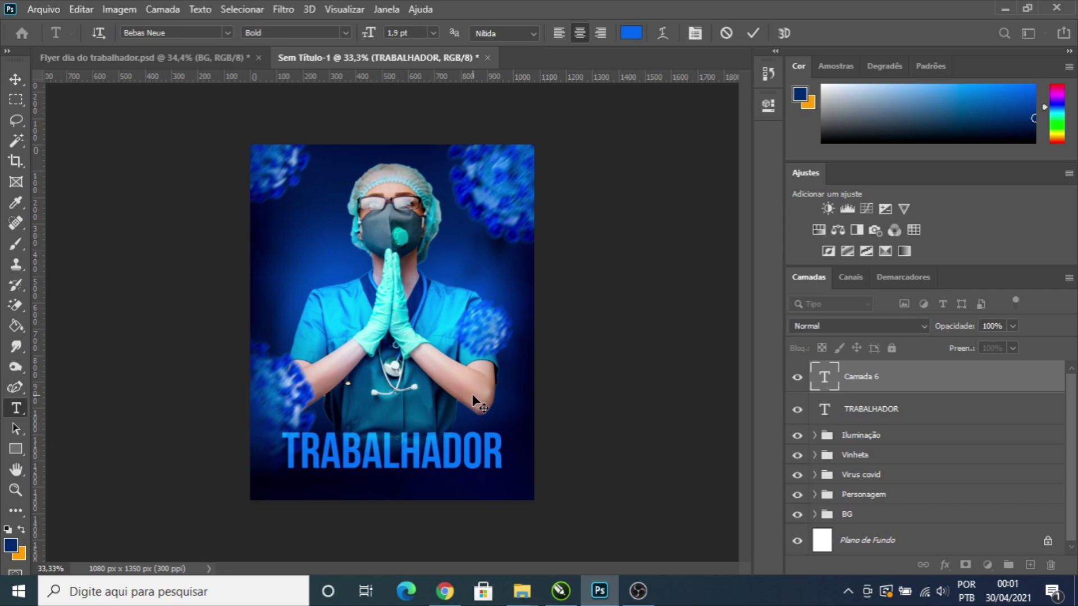
click(16, 79)
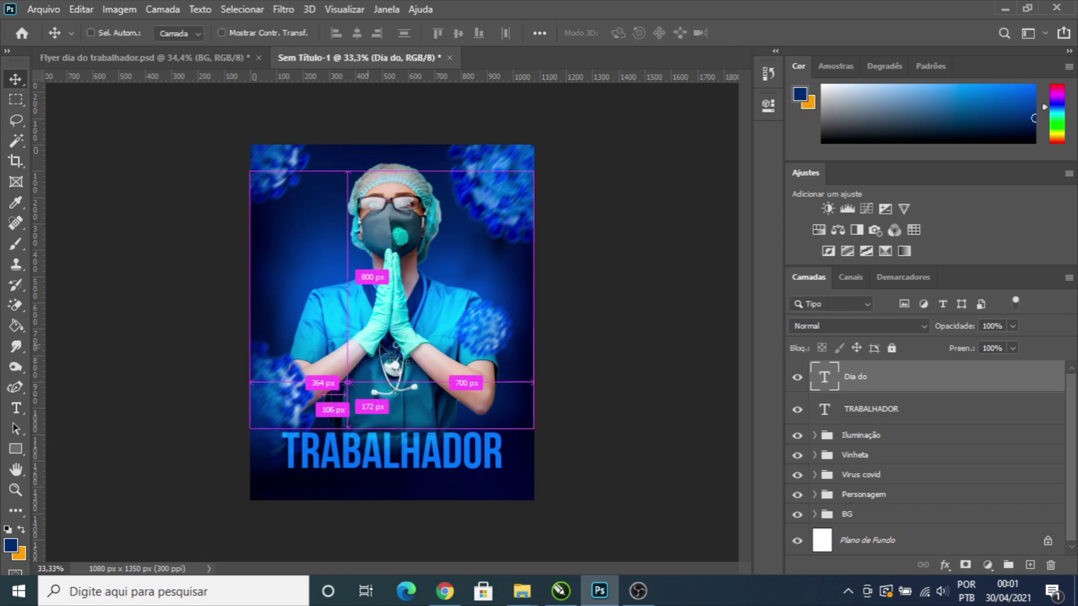
key(ctrl+t)
drag(351, 378, 470, 318)
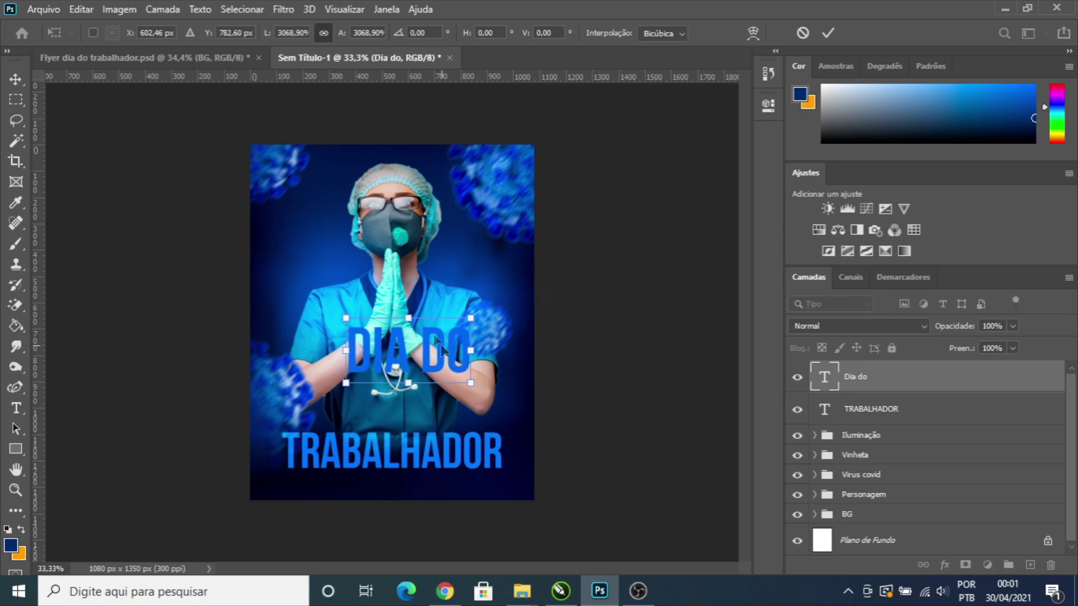
click(9, 79)
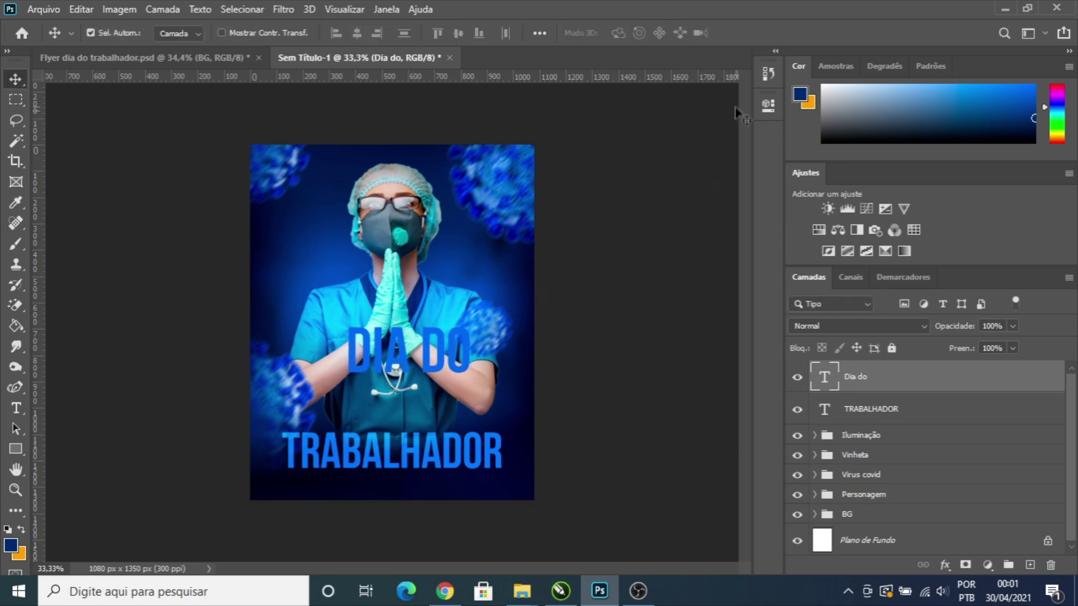
Step: Change the "Dia do" text's font to Lovtony and move it down so it overlaps the top of TRABALHADOR
click(768, 107)
click(682, 261)
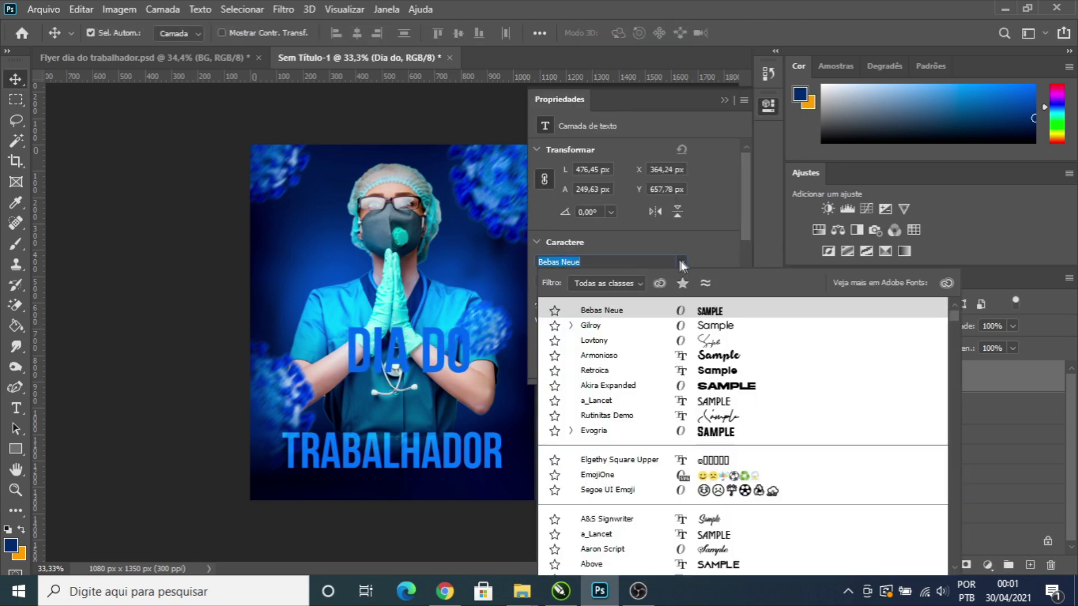
click(599, 341)
click(730, 107)
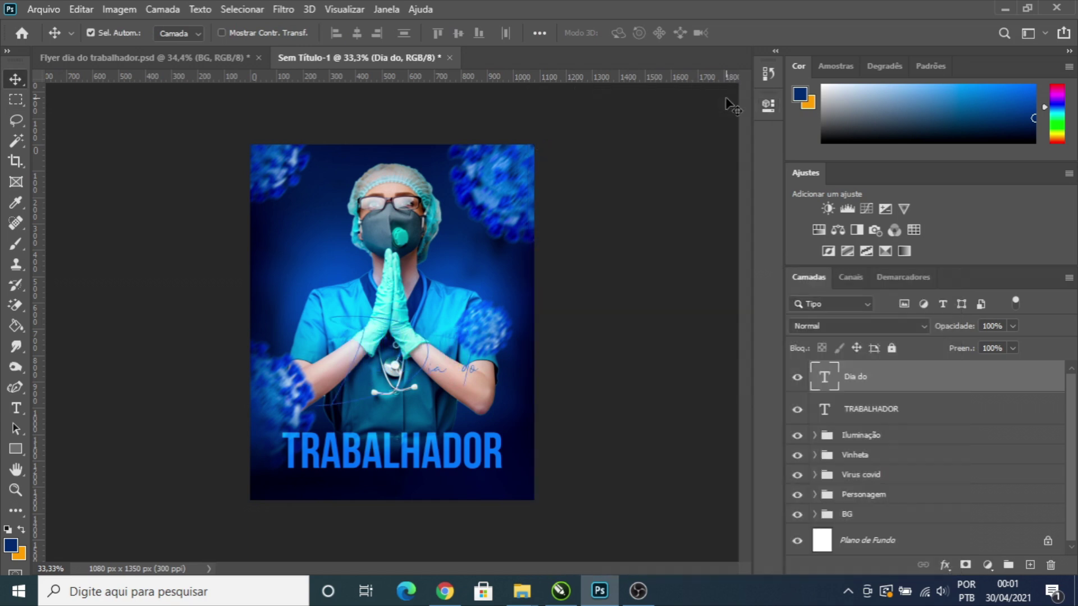
drag(426, 368, 393, 420)
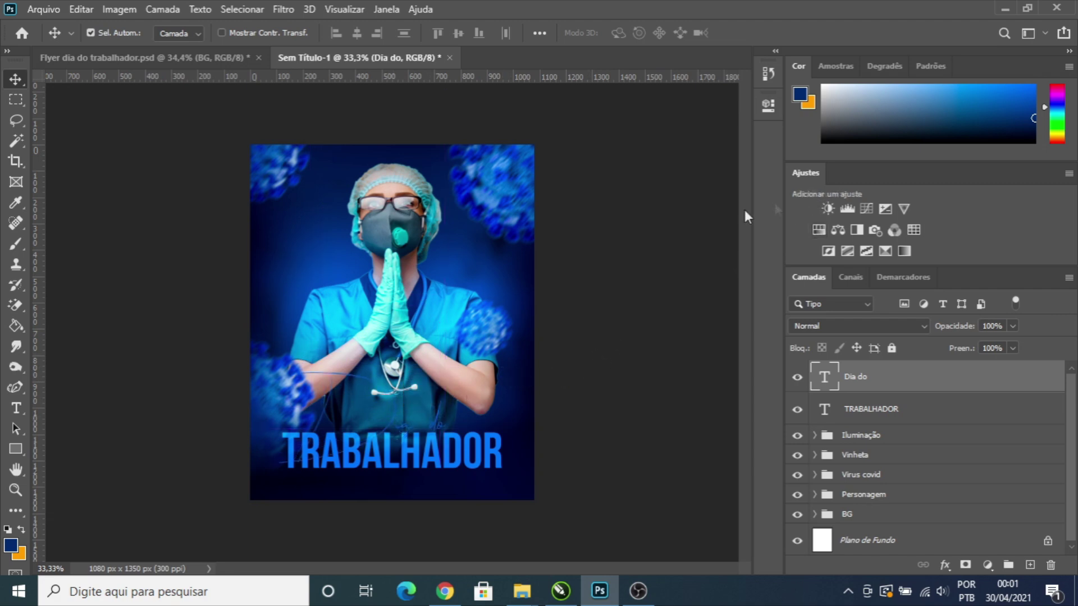
Step: Change the "Dia do" text color to white
click(768, 105)
click(651, 343)
drag(585, 268, 520, 201)
click(953, 227)
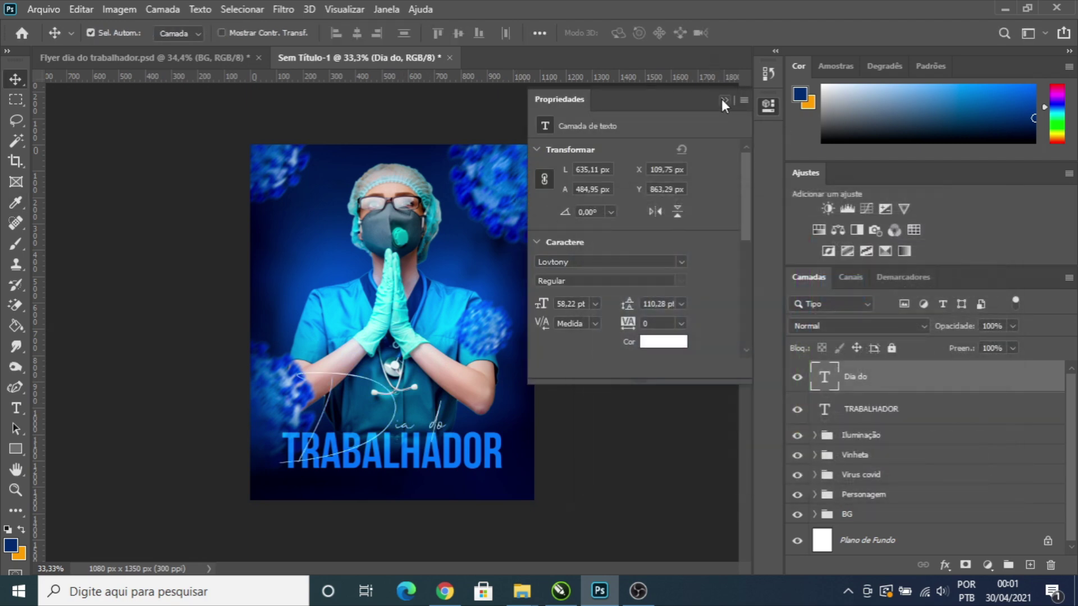
click(724, 99)
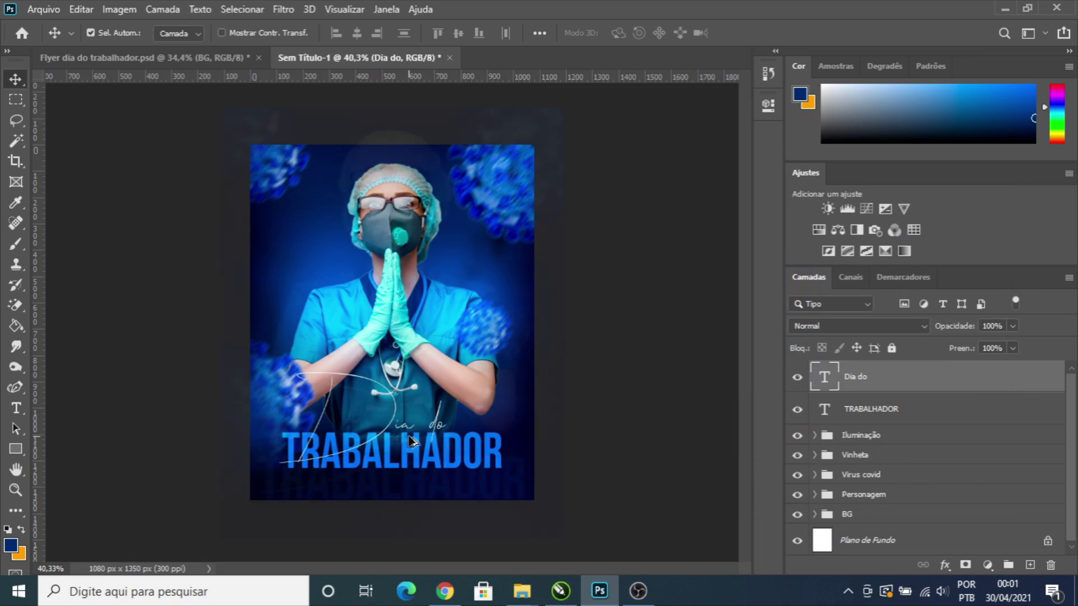
Step: Add a drop shadow (Sombra Projetada) in Multiplicação mode to the "Dia do" text layer
scroll(409, 440, up, 2)
scroll(408, 440, down, 2)
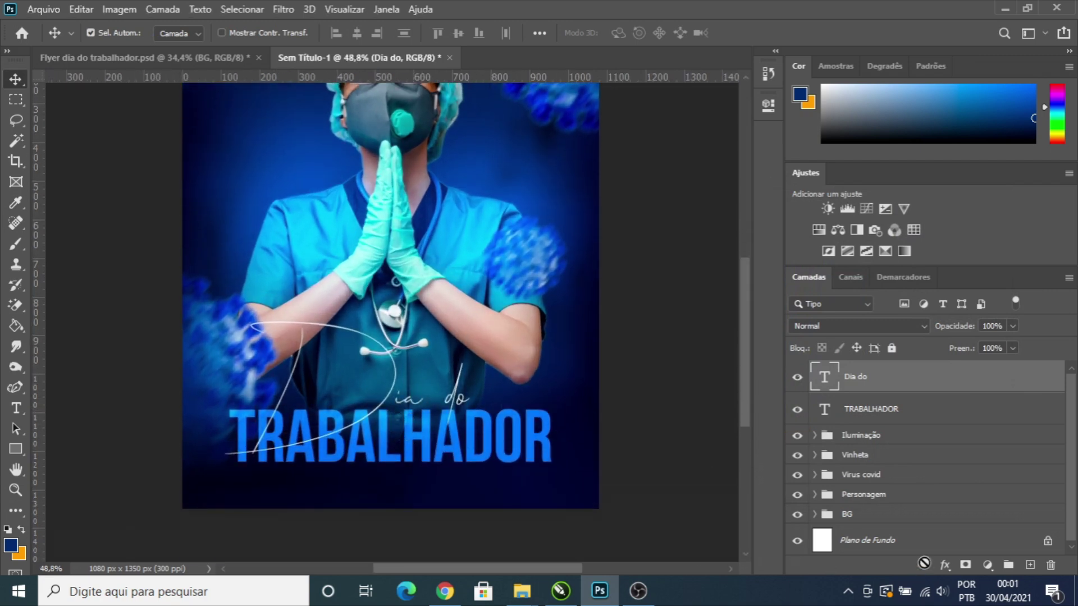
click(944, 566)
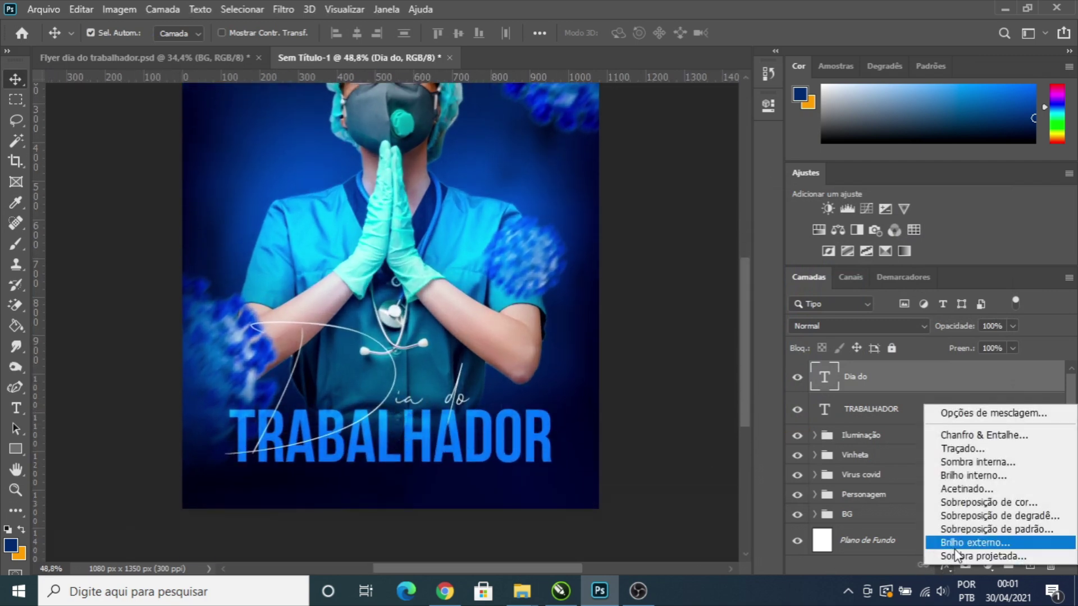
click(938, 544)
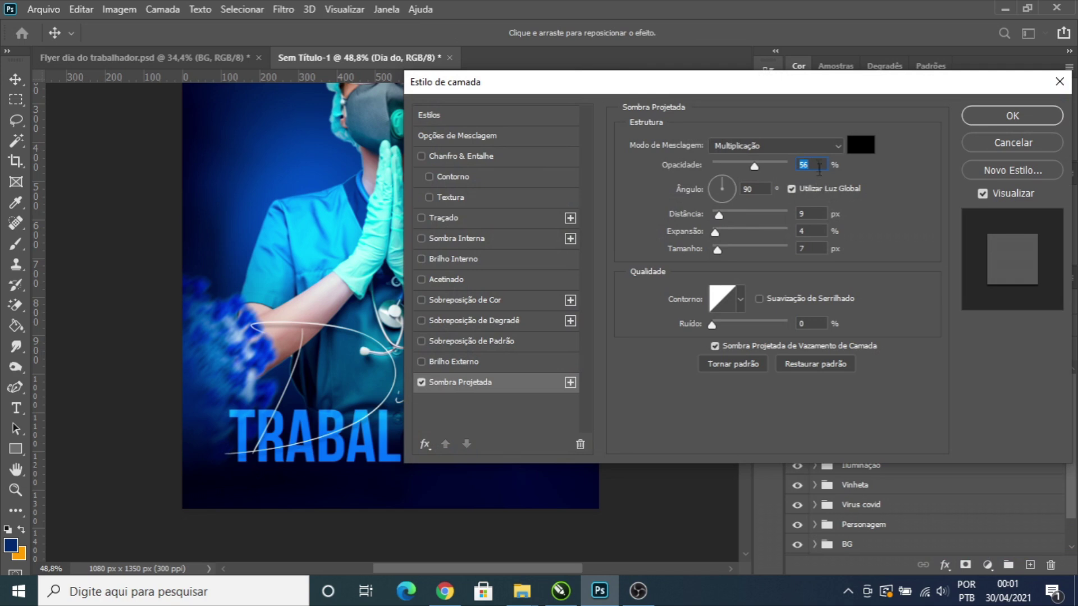
click(818, 213)
click(1011, 115)
Step: Shift the "Dia do" text slightly to the right over TRABALHADOR
drag(456, 405, 461, 405)
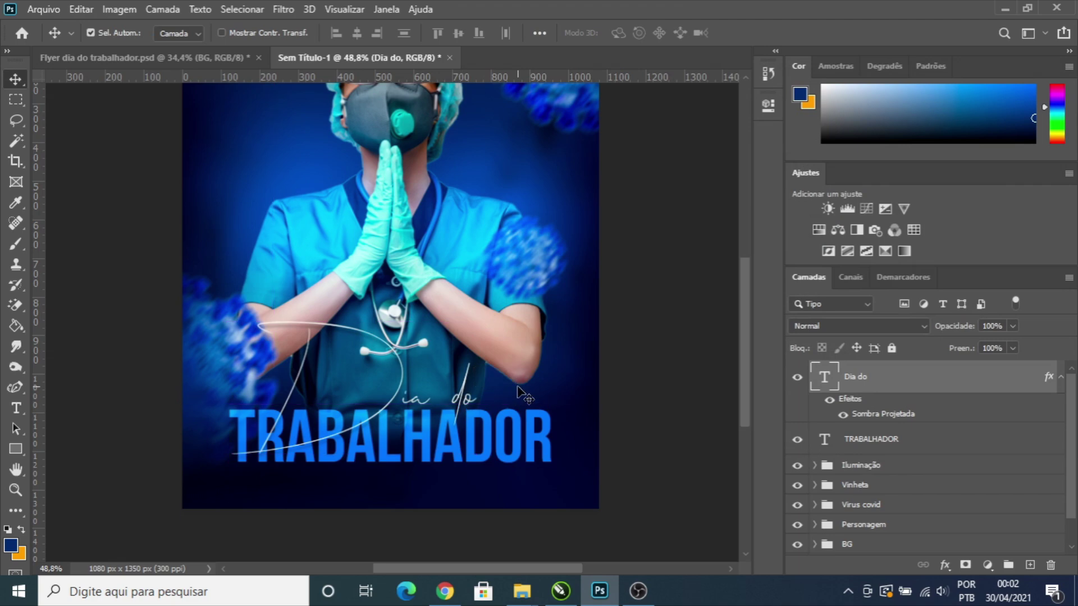
scroll(451, 416, down, 1)
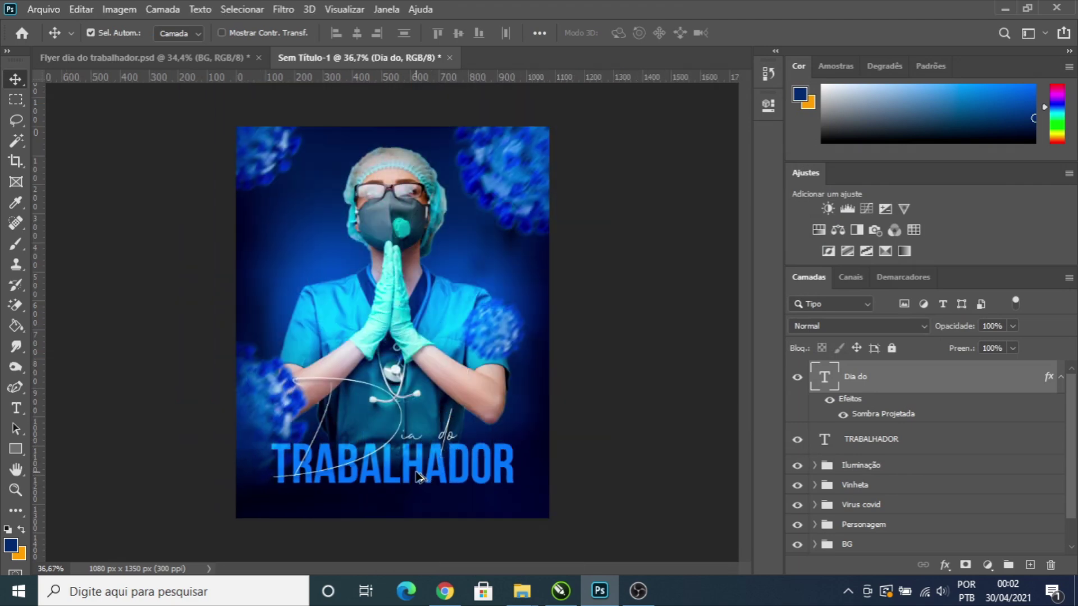
scroll(418, 472, up, 1)
scroll(431, 471, up, 1)
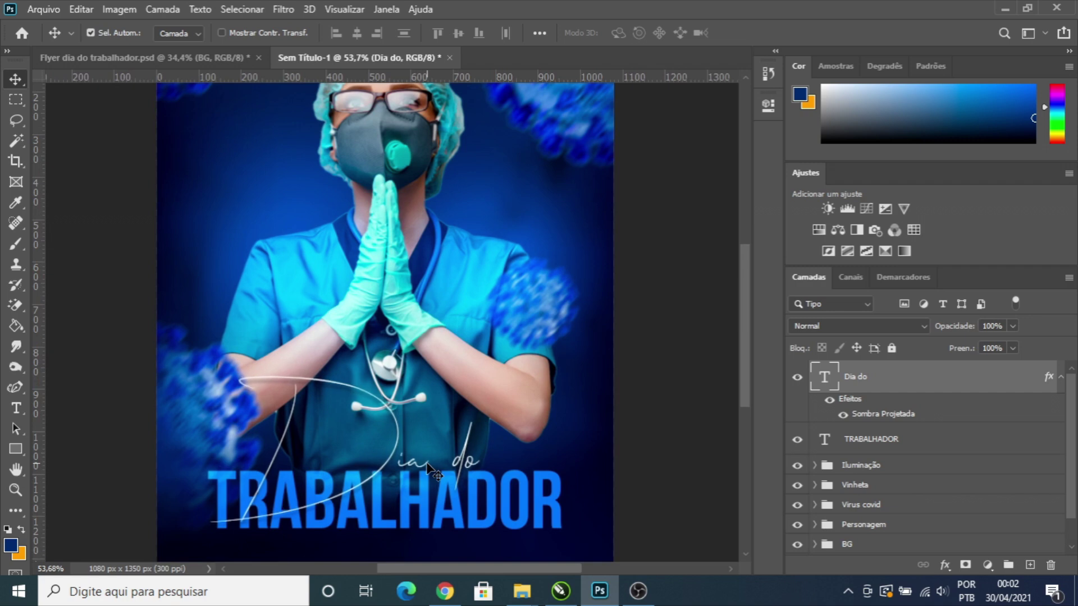
scroll(399, 494, down, 2)
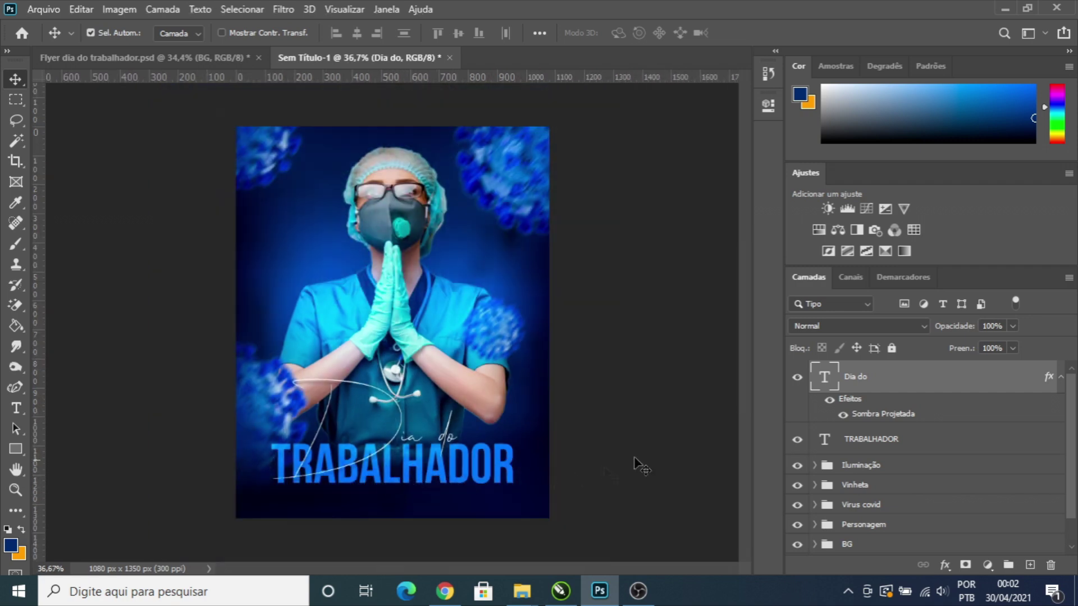
Step: Select the "Dia do" and TRABALHADOR texts together and nudge both slightly upward
shift+click(476, 471)
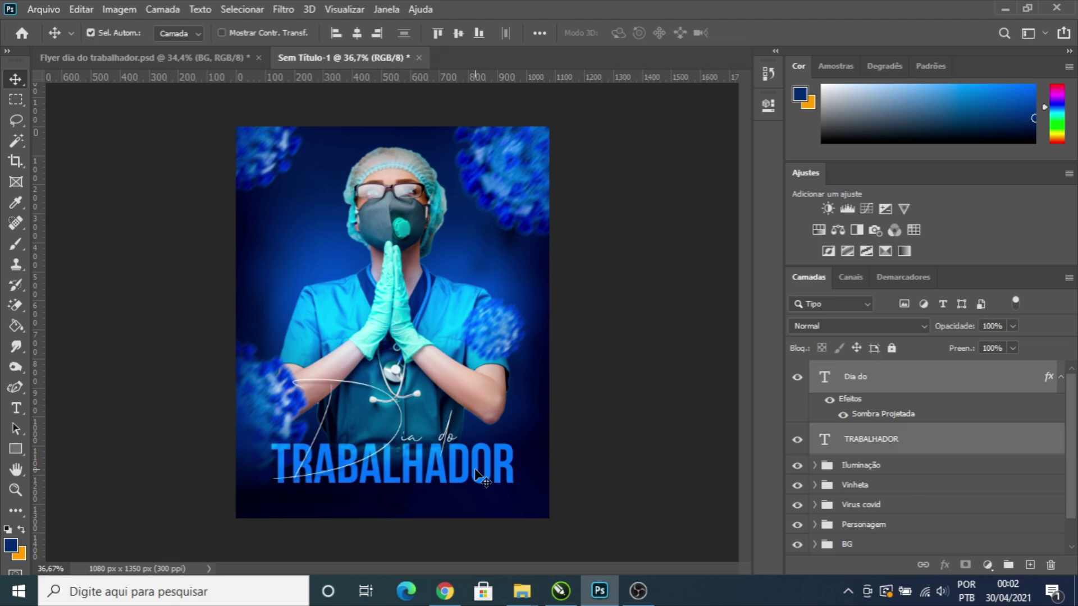
key(shift+Up)
key(shift+Up)
key(shift+Up)
key(shift+Up)
key(shift+Up)
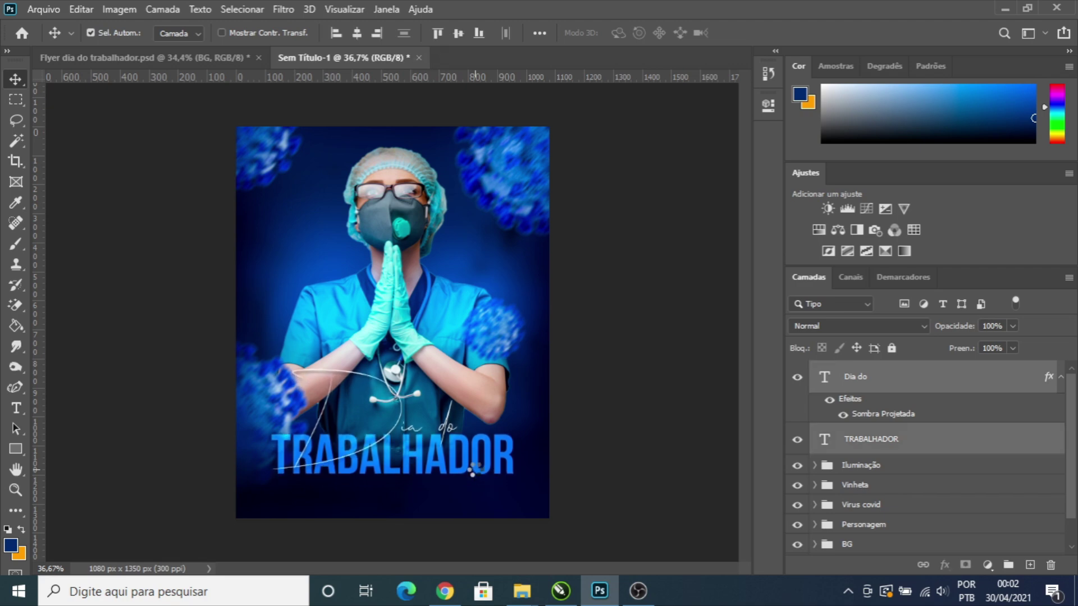
key(Down)
key(Down)
key(Down)
key(Down)
key(Down)
key(Down)
key(Down)
key(Down)
key(Down)
key(Down)
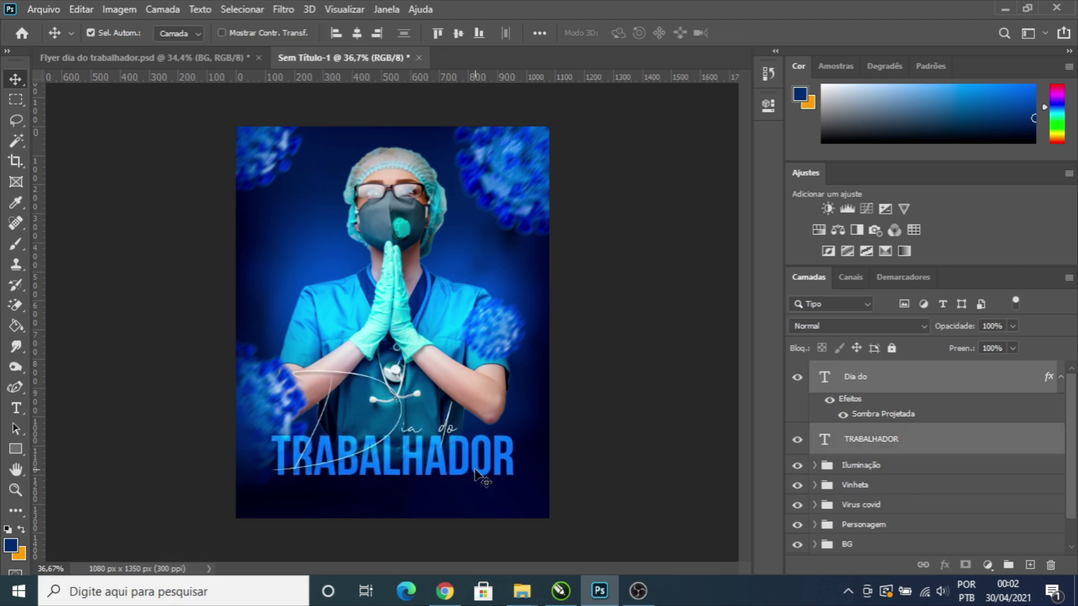
click(584, 428)
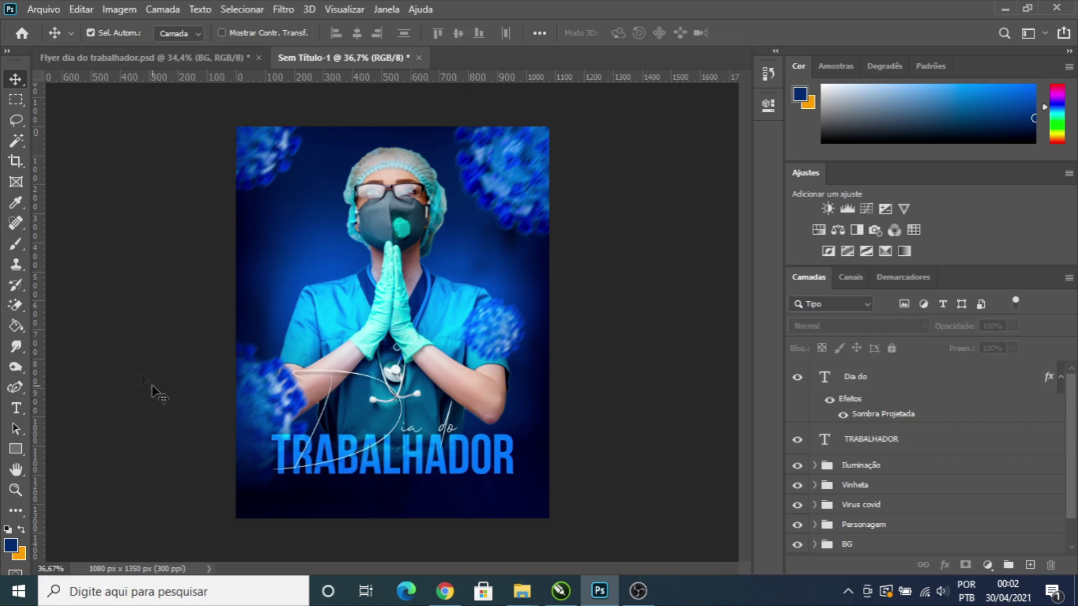
Step: Add a separate text layer reading "1 DE MAIO" in the empty background beside the doctor
click(16, 408)
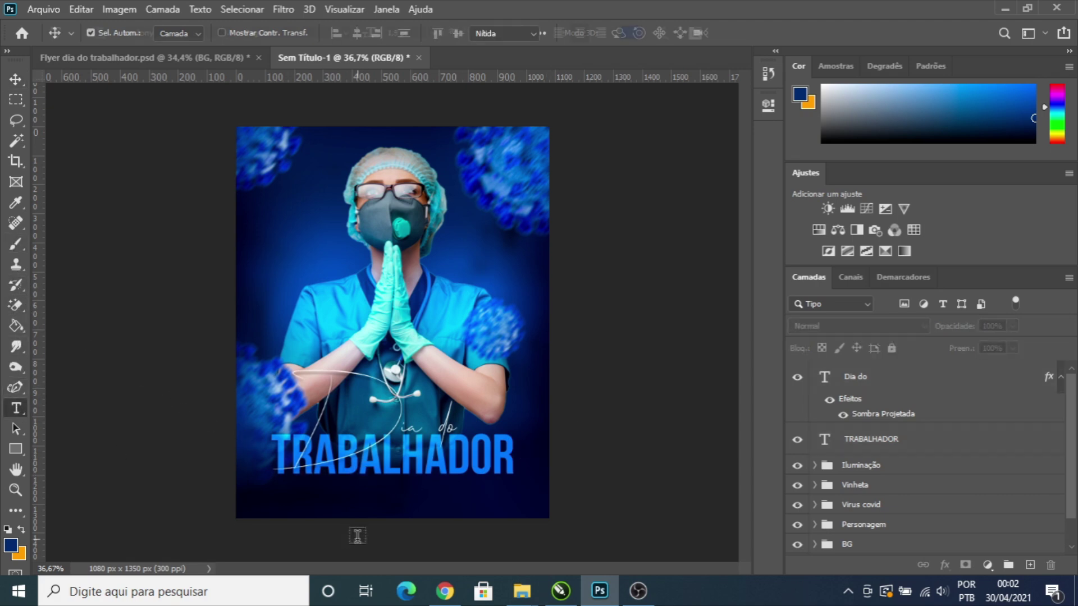
click(324, 497)
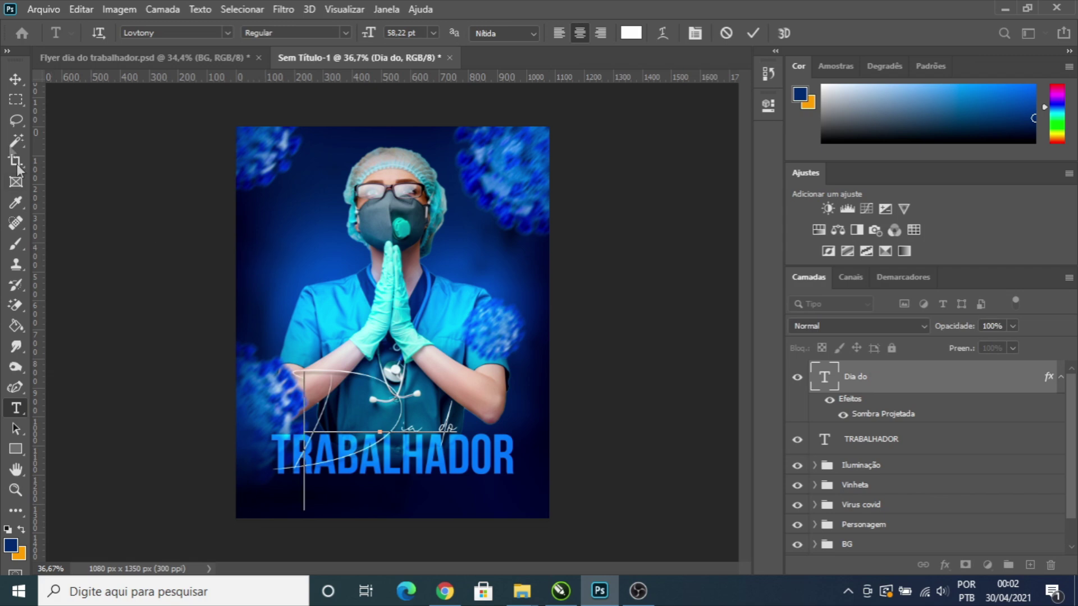
key(Escape)
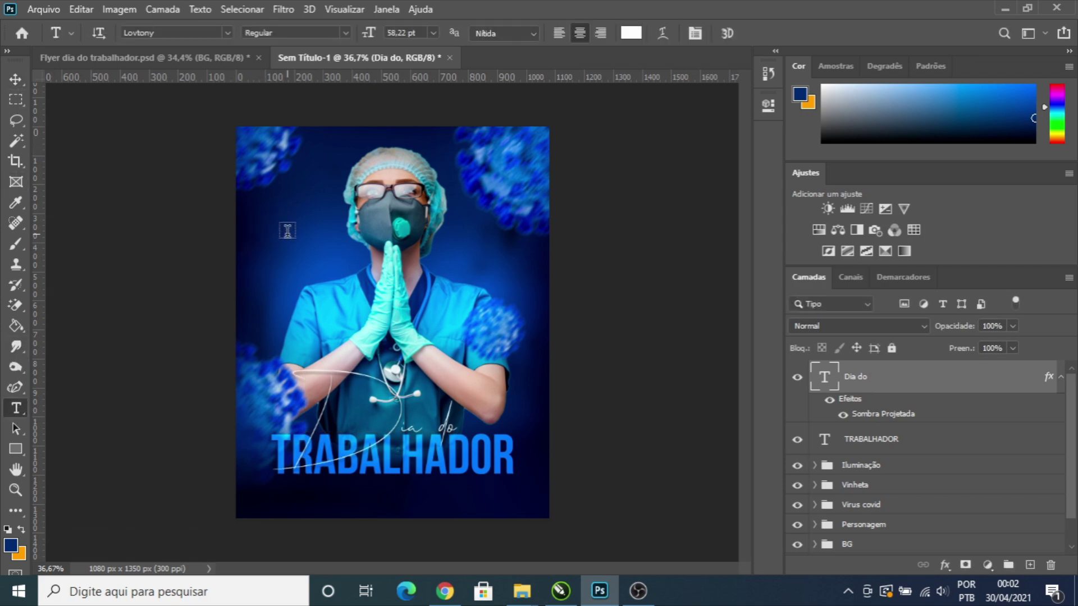
click(286, 234)
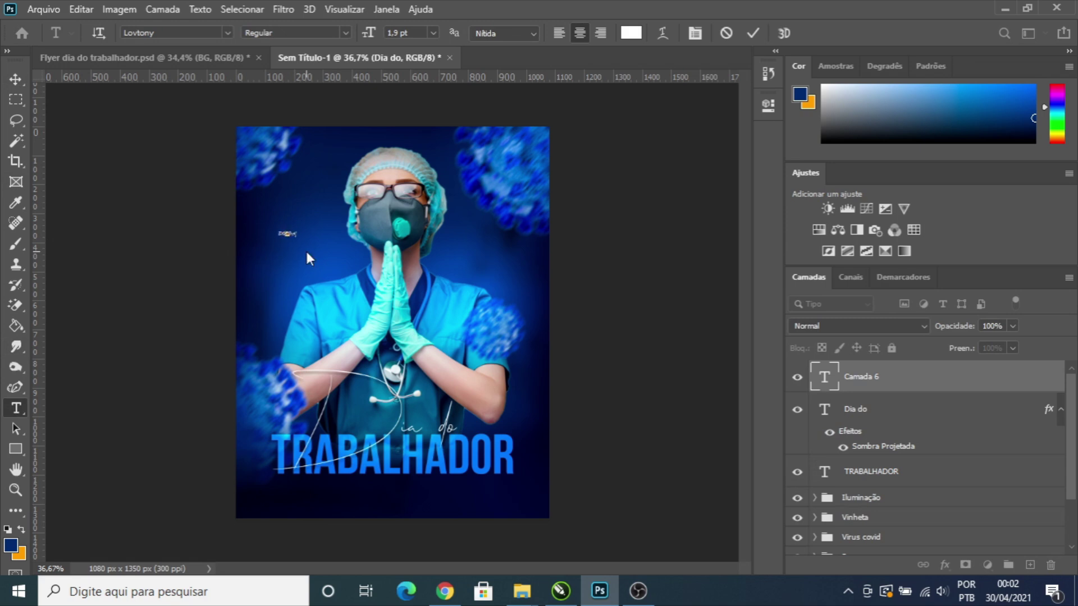
click(16, 79)
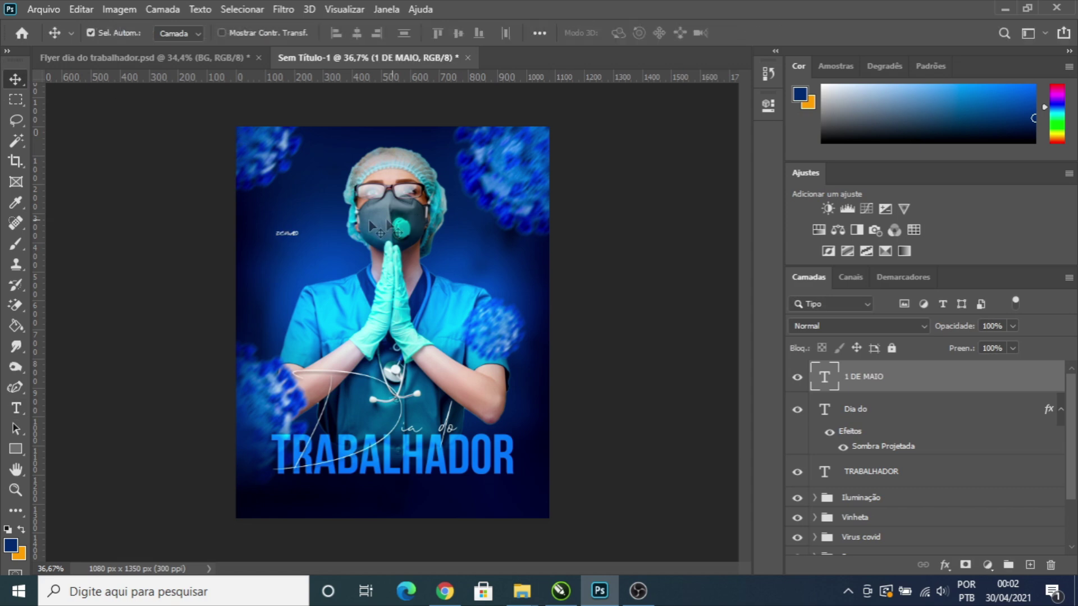
Step: Enlarge the "1 DE MAIO" text to about 464% and centre it just below TRABALHADOR
key(ctrl+t)
drag(299, 243, 450, 514)
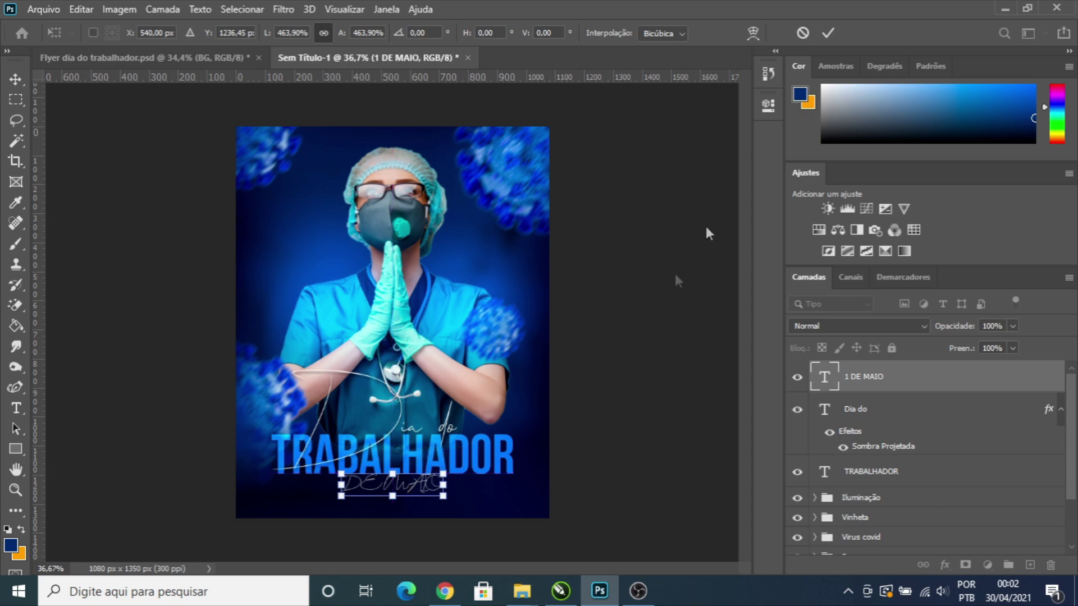
key(Return)
Step: Change the "1 DE MAIO" text's font to Gilroy and keep the Light style
click(768, 104)
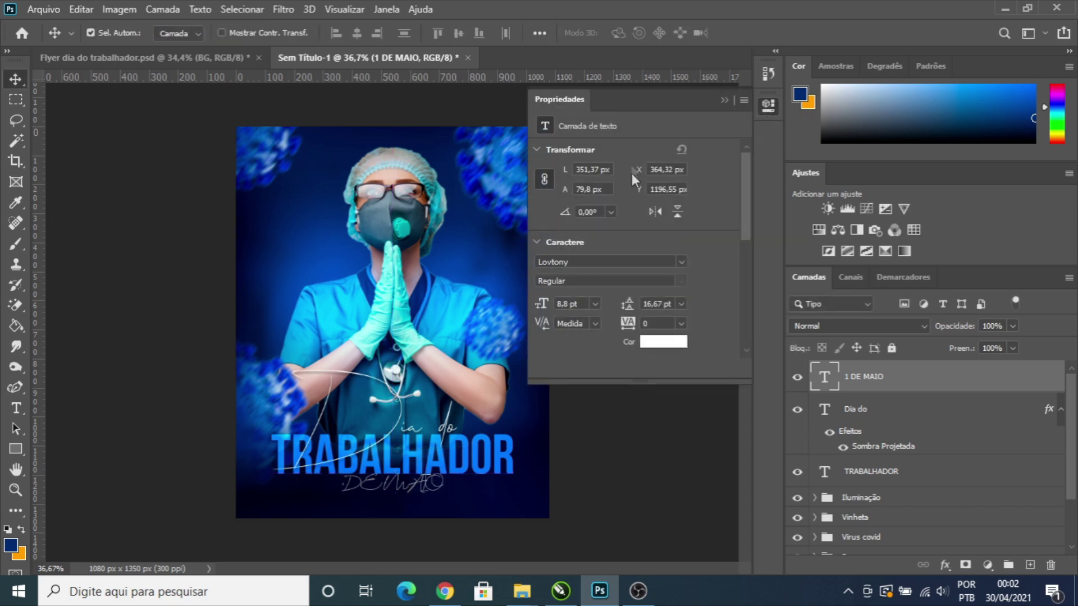
click(680, 261)
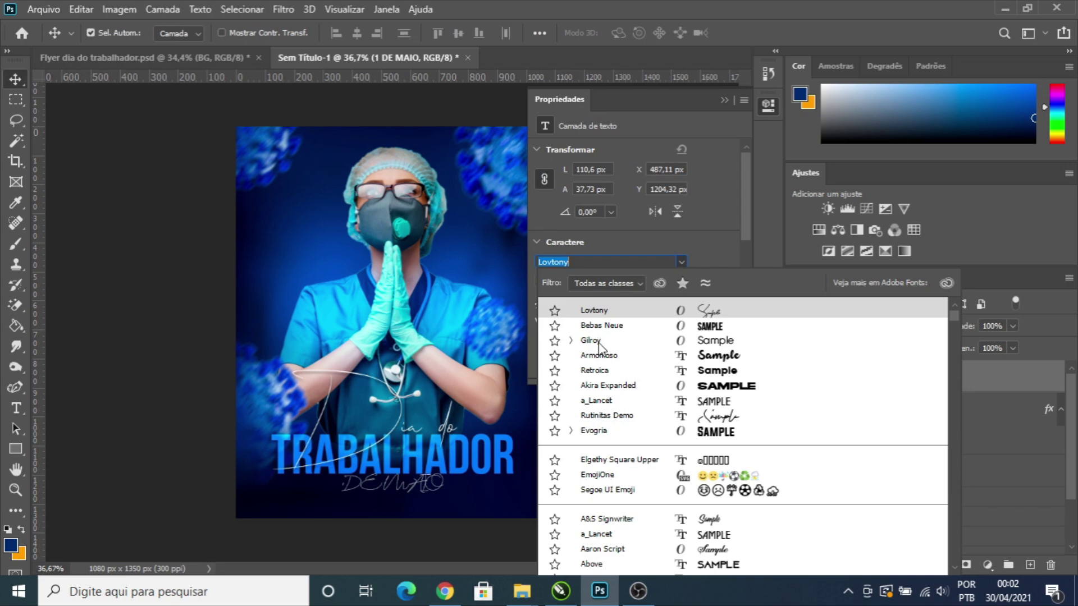
click(594, 340)
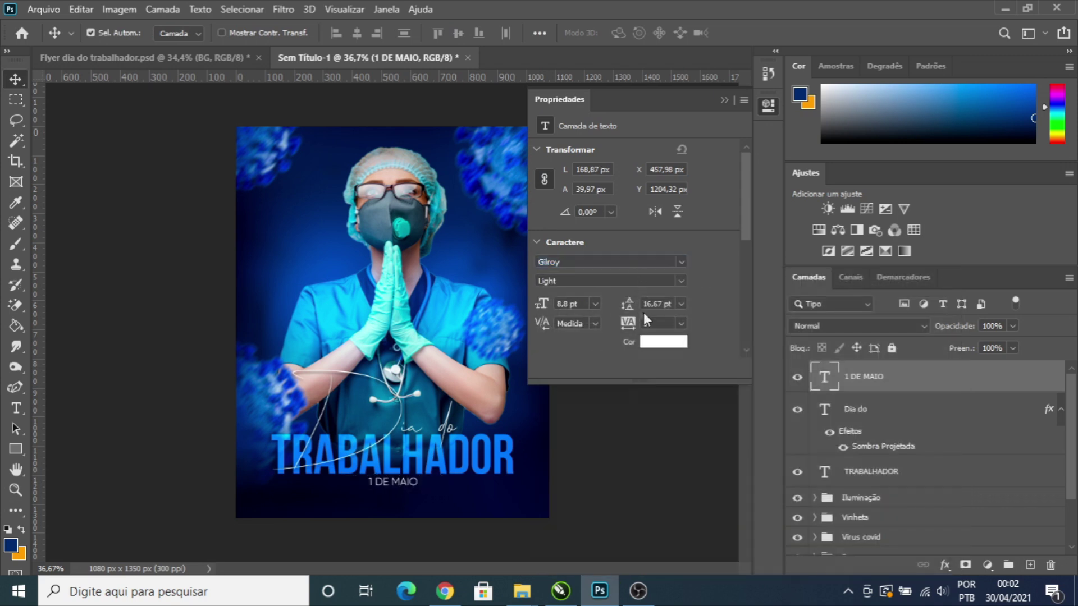
click(680, 280)
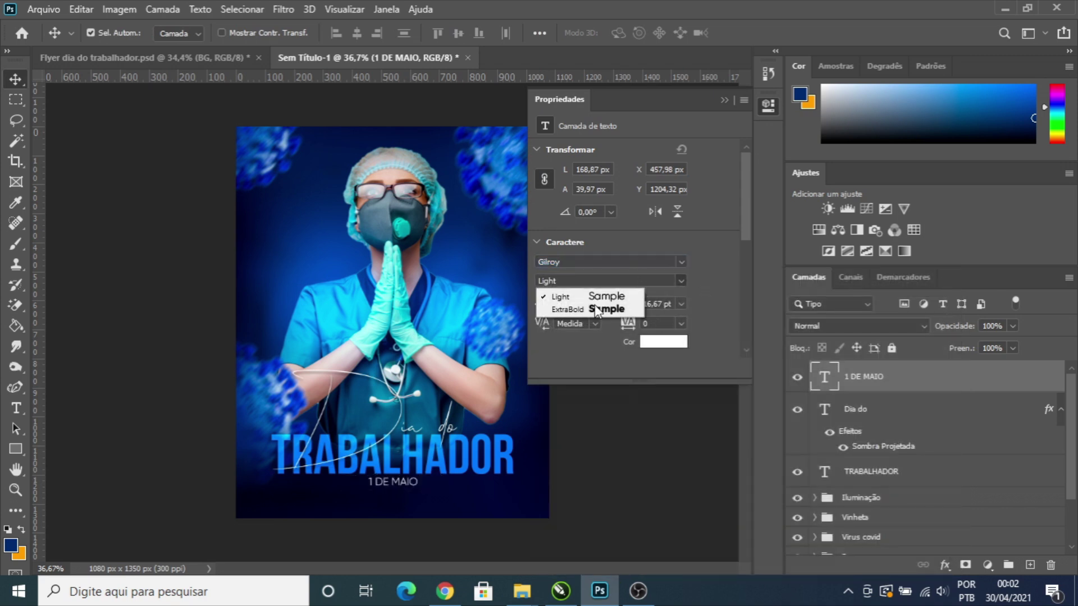
click(716, 269)
click(724, 100)
Step: Insert the ordinal sign after the 1 so the date text reads "1º DE MAIO"
scroll(393, 496, up, 5)
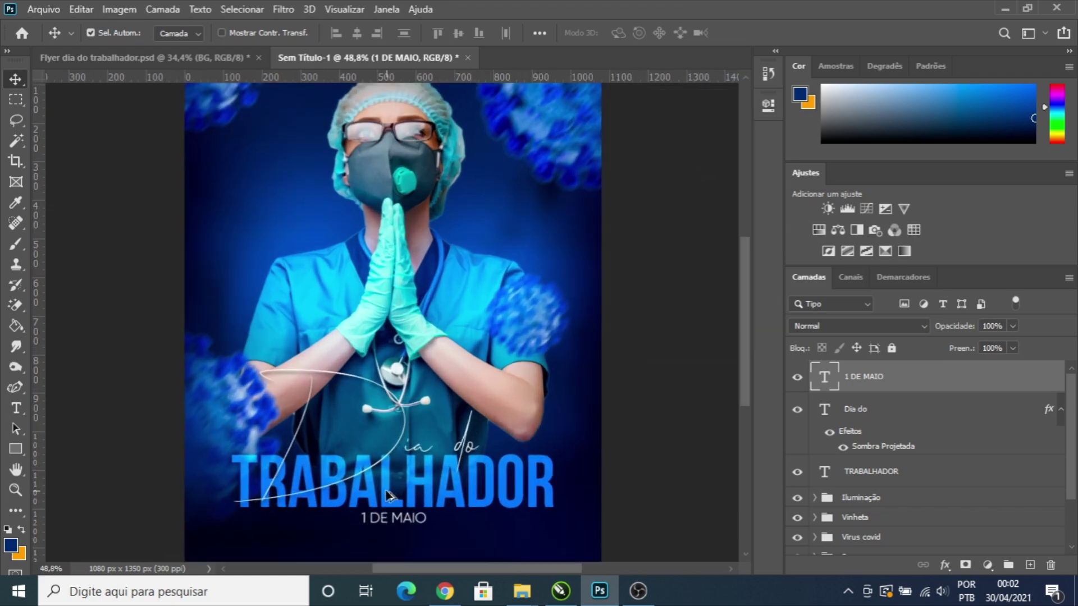
scroll(393, 500, up, 1)
scroll(373, 479, down, 1)
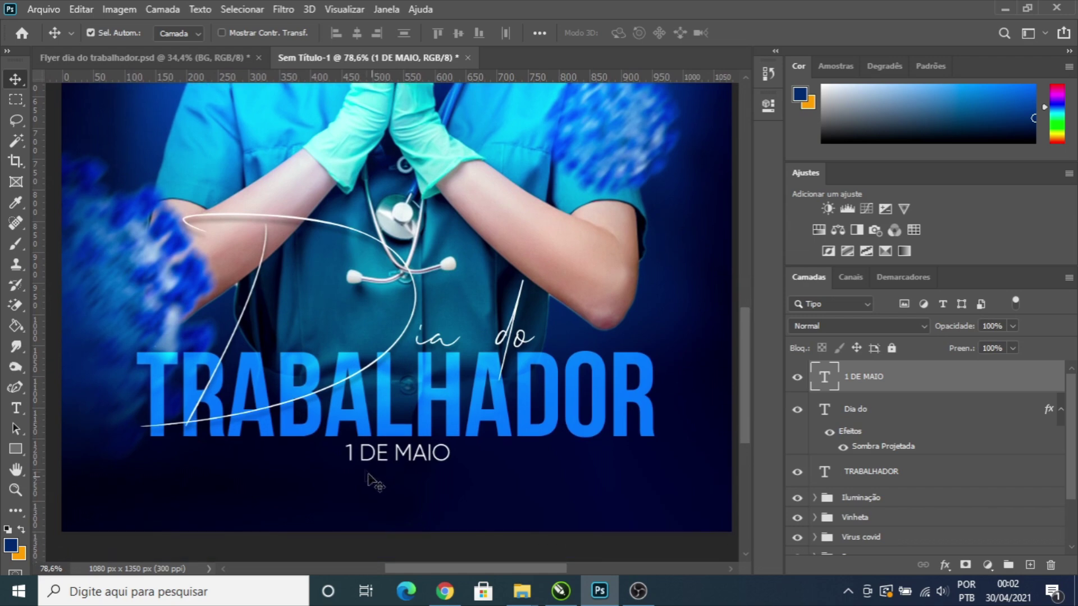
key(t)
click(360, 454)
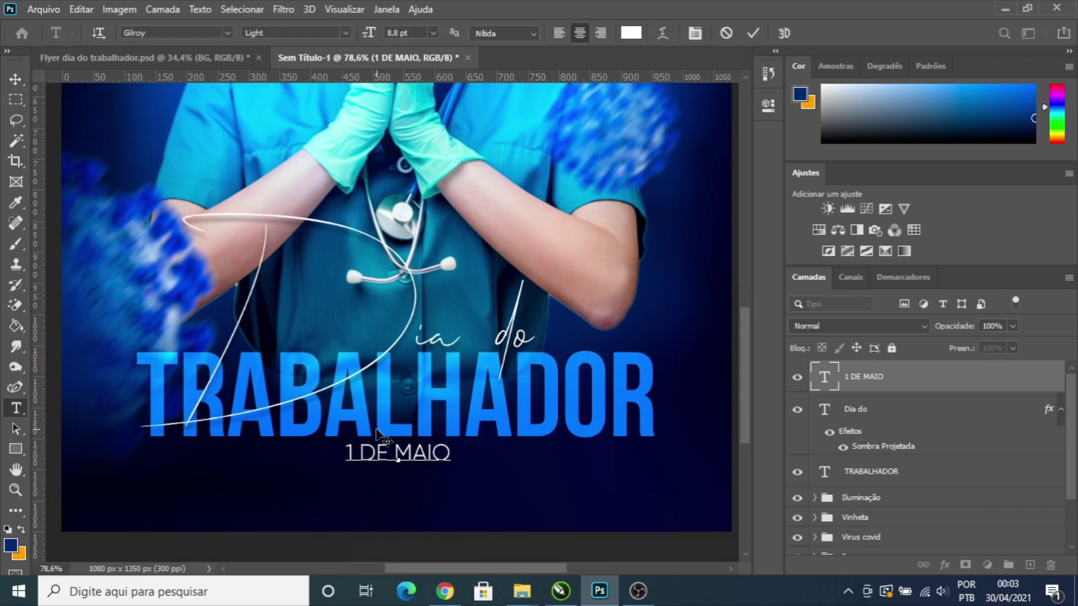
key(ctrl)
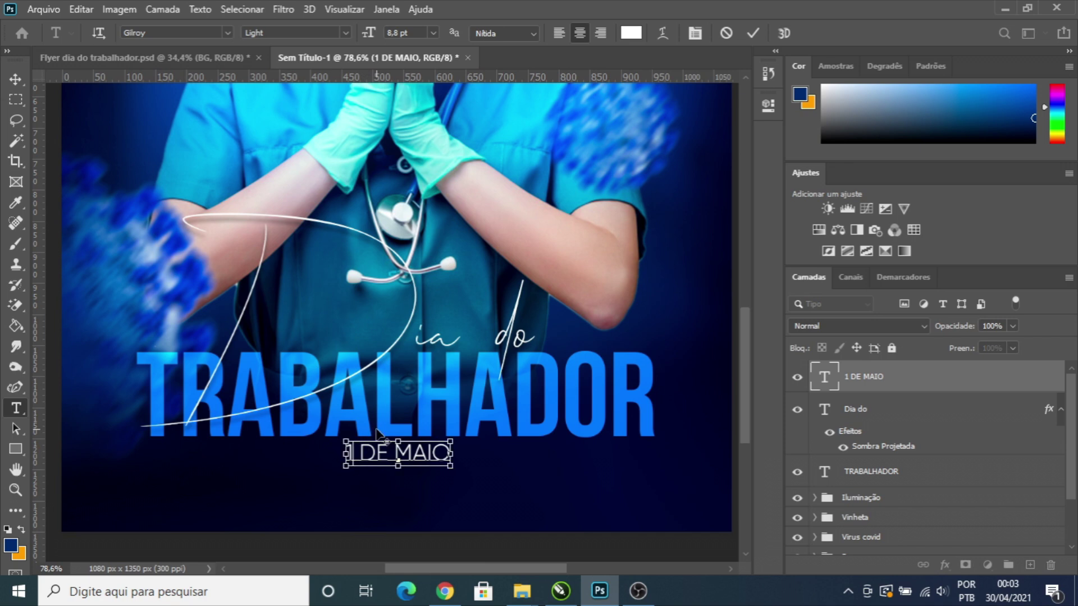
key(Right)
text(º)
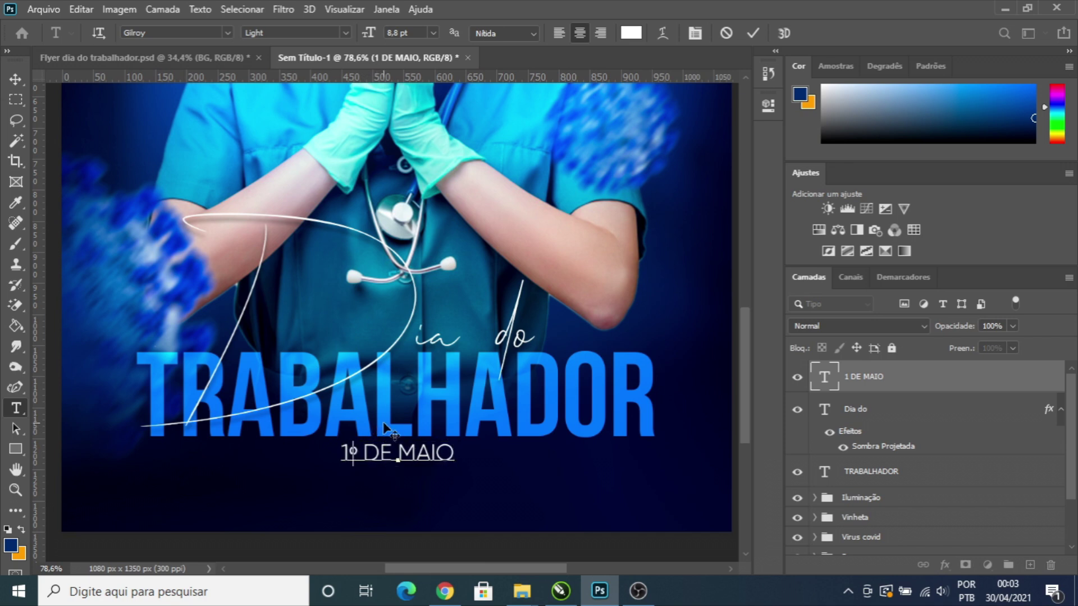
key(ctrl+z)
key(ctrl+shift+z)
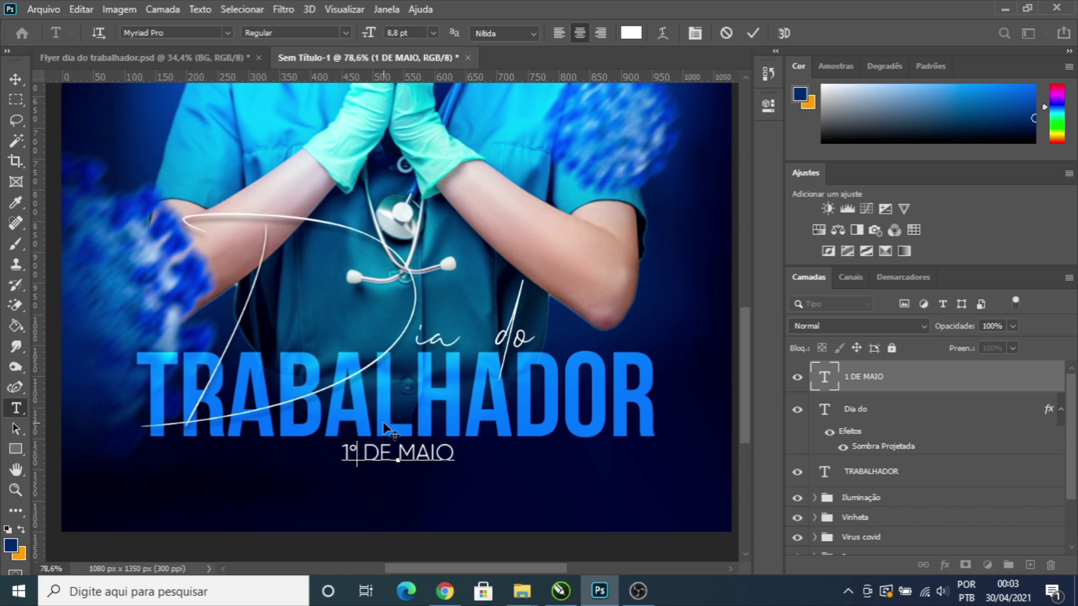
click(15, 80)
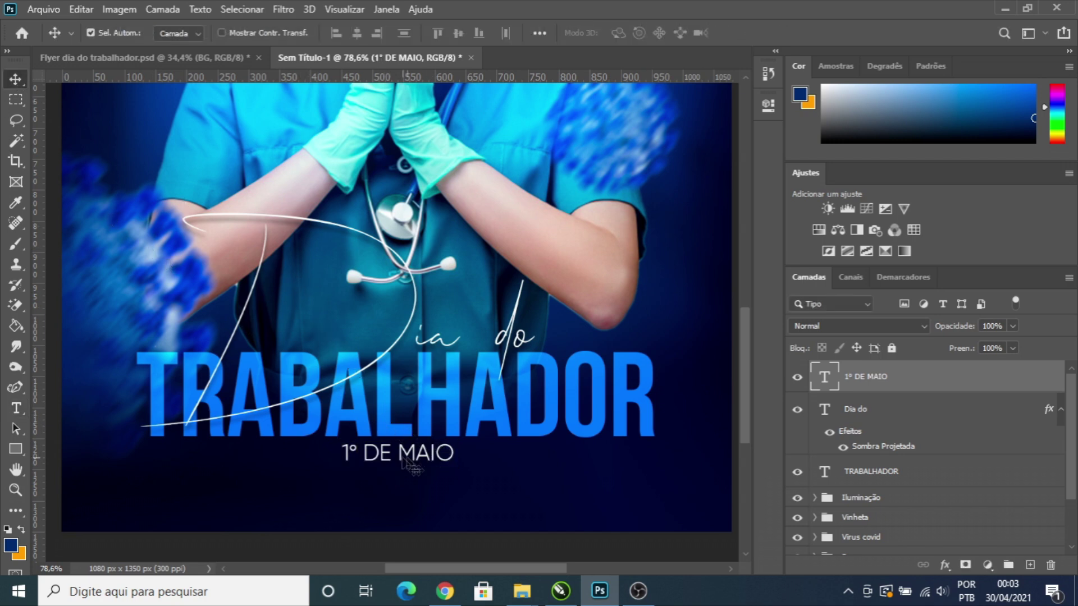
Step: Widen the letter spacing of the whole "1º DE MAIO" line until it spans about two thirds of TRABALHADOR's width
double_click(380, 451)
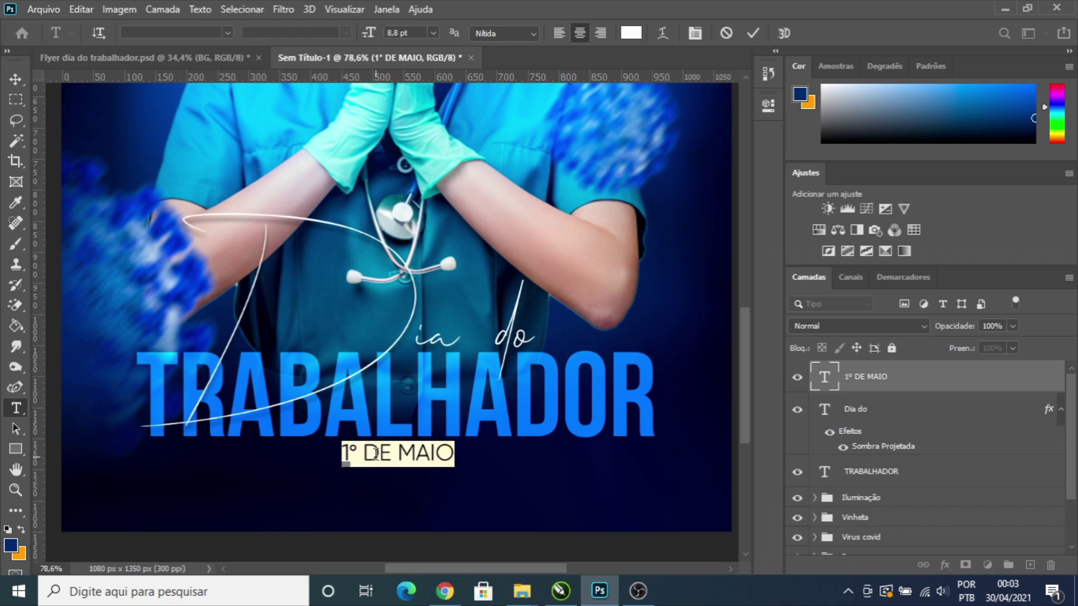
key(alt+Right)
key(alt+Right)
key(alt+Right)
key(alt+Right)
key(alt+Right)
key(alt+Right)
key(alt+Right)
key(alt+Right)
key(alt+Right)
key(alt+Right)
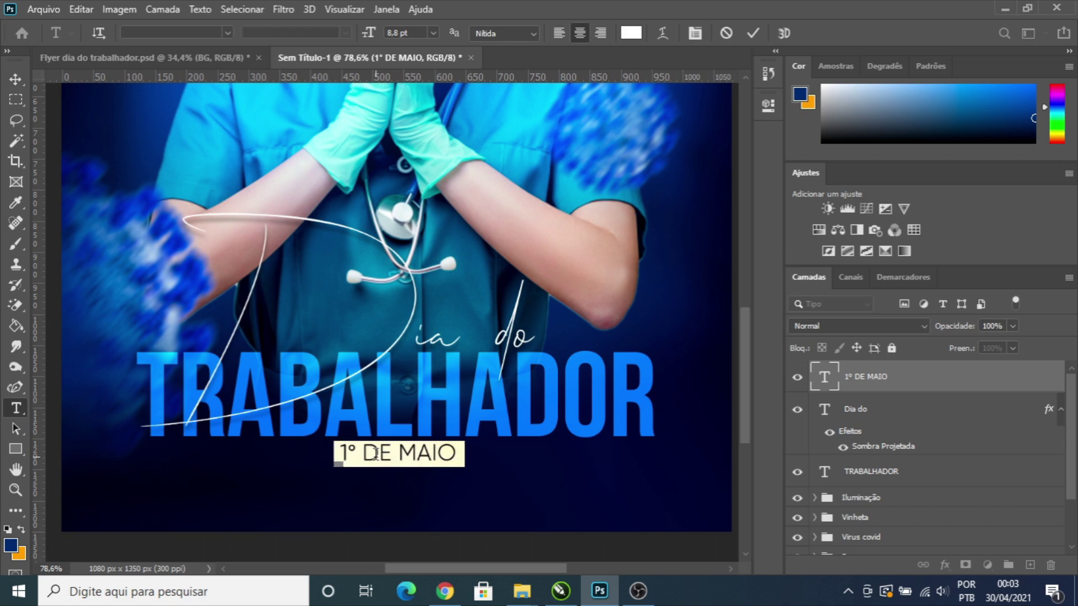
key(alt+Right)
key(alt+Right)
key(alt+Right)
key(alt+Right)
key(alt+Right)
key(alt+Right)
key(alt+Right)
key(alt+Right)
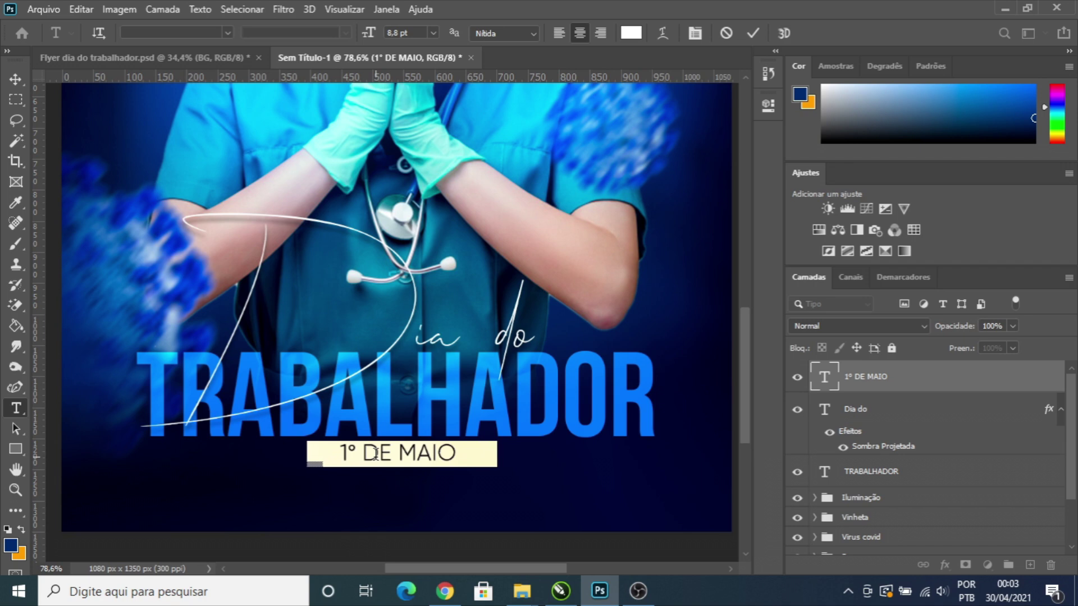
key(alt+Right)
key(alt+Right)
key(alt+Right)
key(alt+Right)
key(alt+Right)
key(alt+Right)
key(alt+Right)
key(alt+Right)
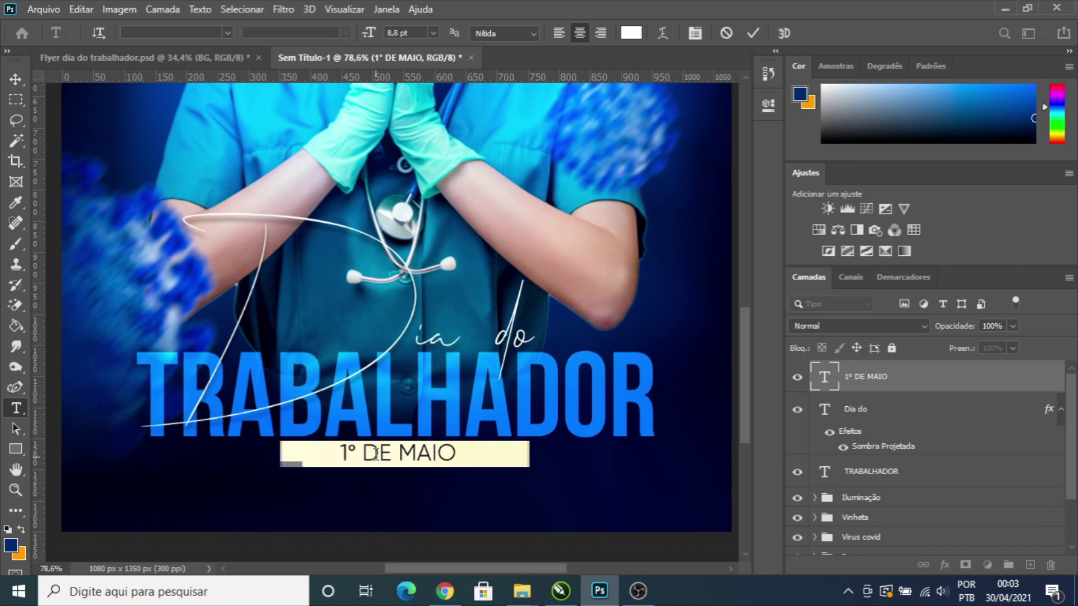
key(alt+Right)
key(alt+Right)
key(alt+Right)
key(alt+Right)
key(alt+Right)
key(alt+Right)
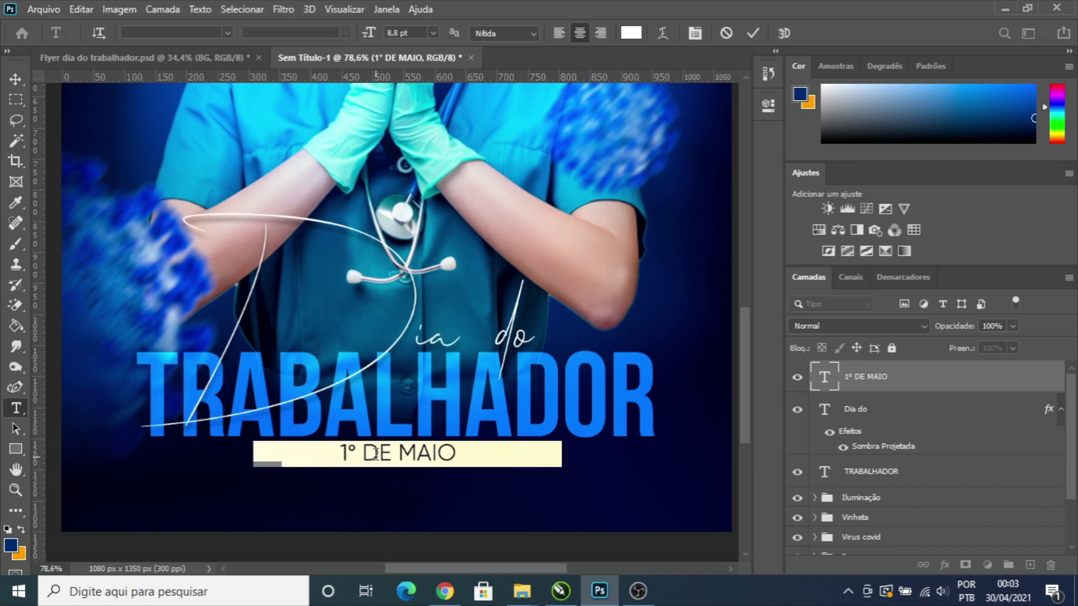
key(alt+Right)
key(alt+Right)
key(alt+Right)
key(alt+Right)
key(alt+Right)
key(alt+Right)
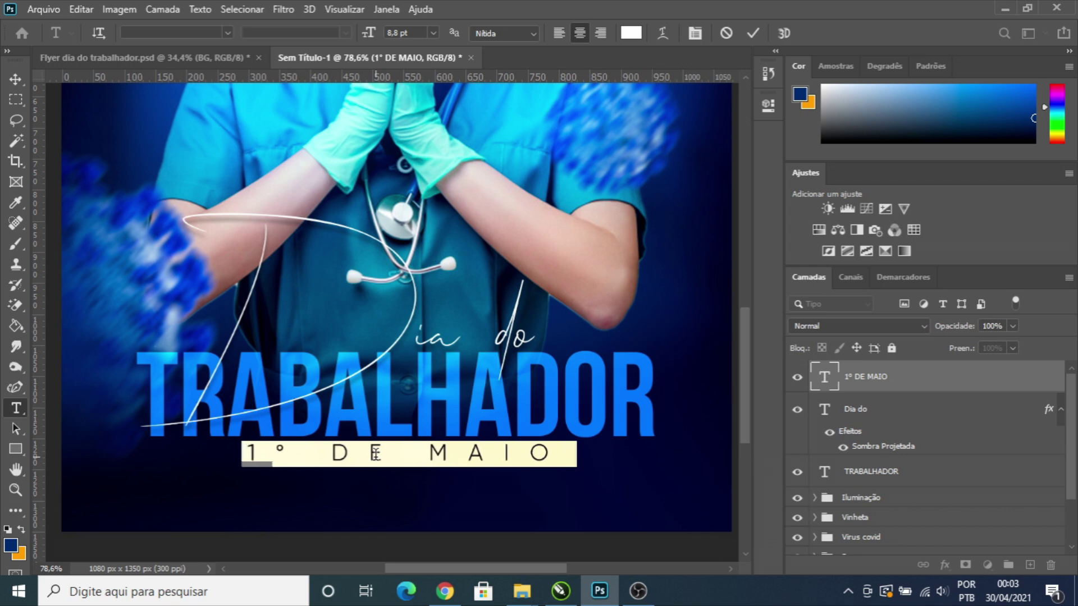
click(269, 450)
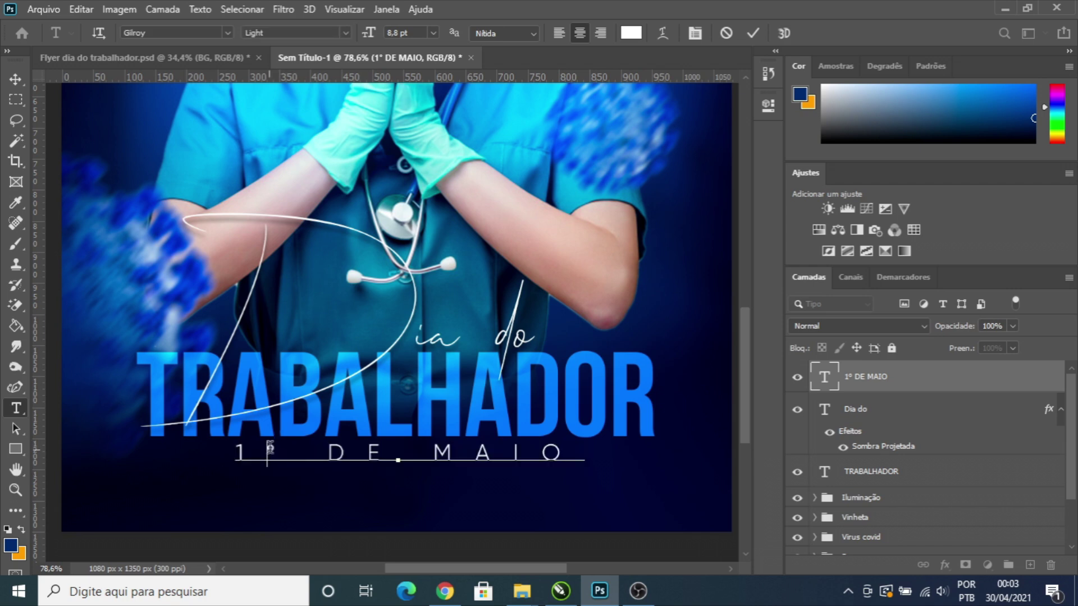
Step: Tighten the letter spacing of the "1º" characters in the date line so the ordinal sign sits close to the 1
key(shift+Left)
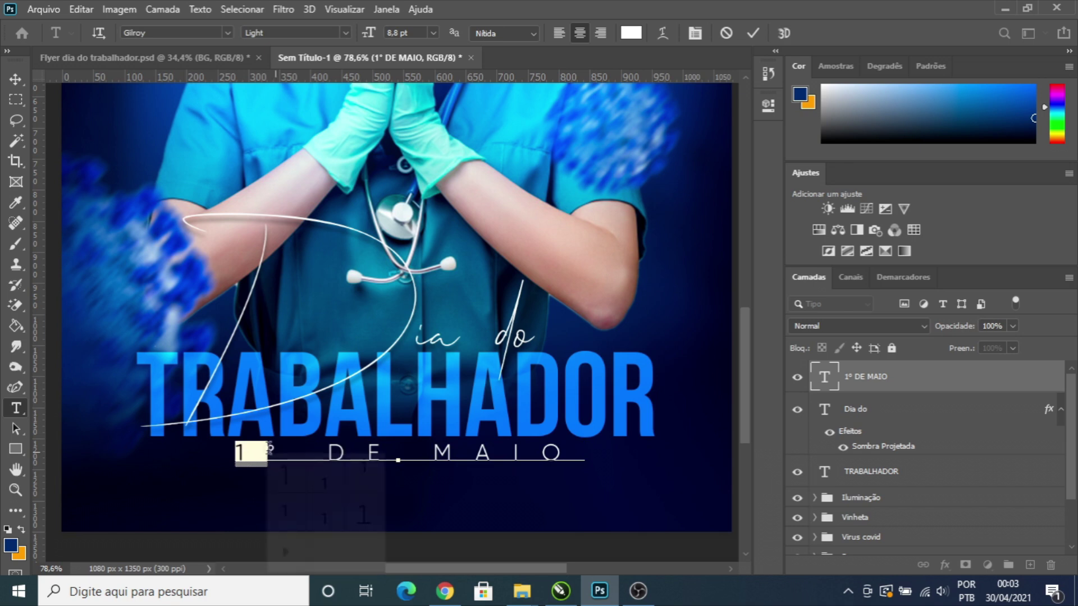
click(318, 444)
drag(307, 447, 224, 448)
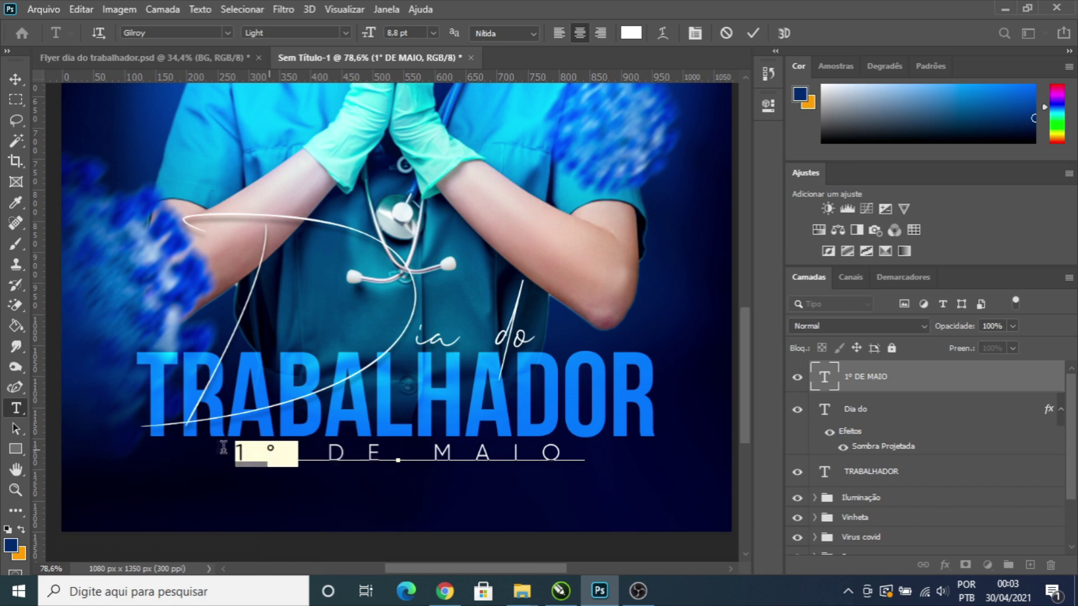
key(alt+Left)
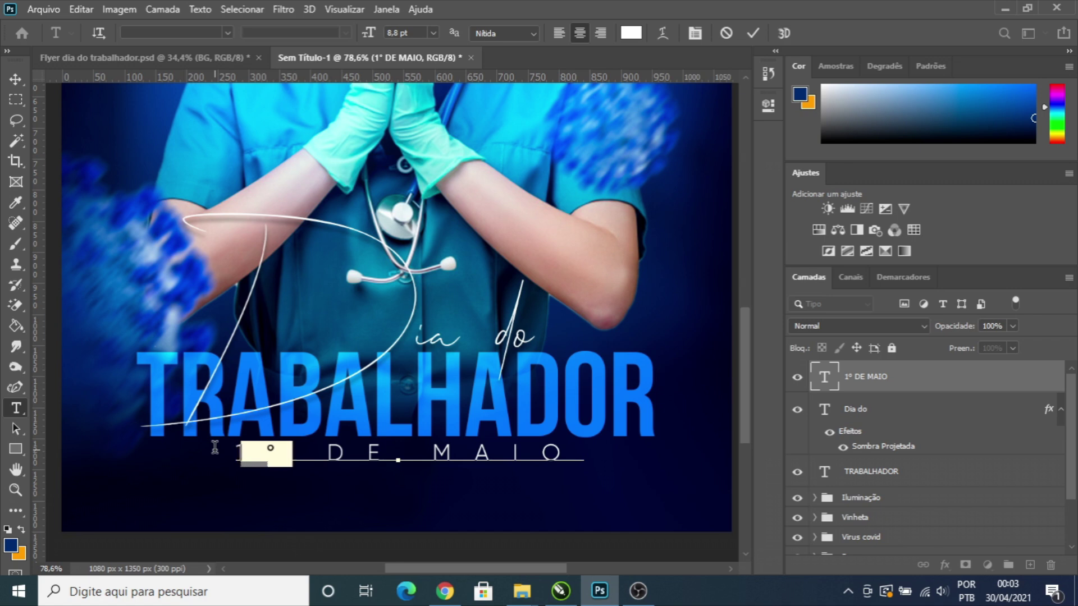
key(alt+Left)
key(alt+Left)
key(alt+Left)
key(alt+Left)
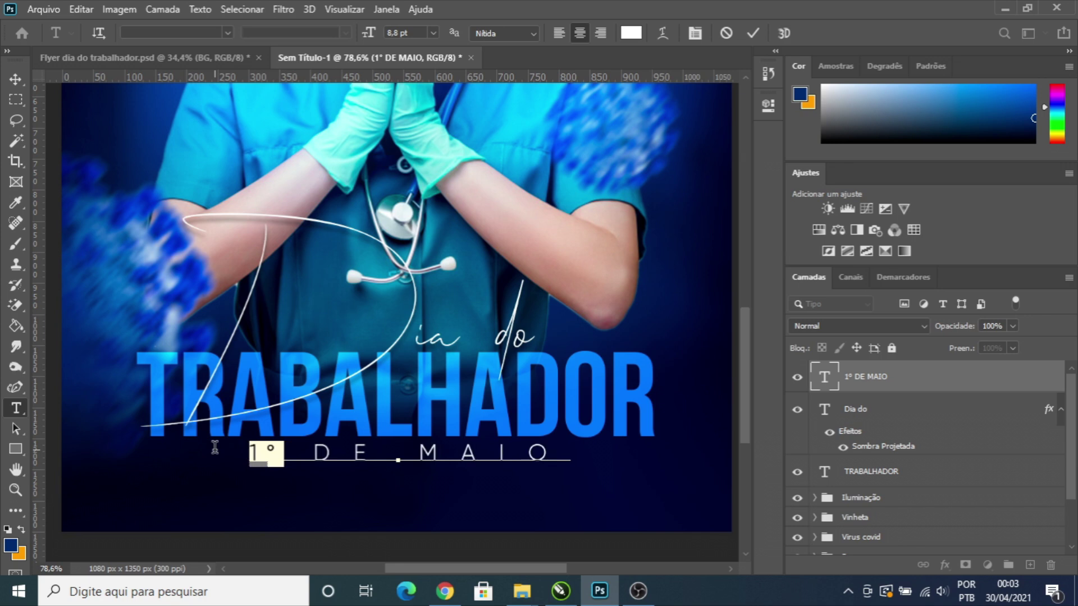
click(353, 451)
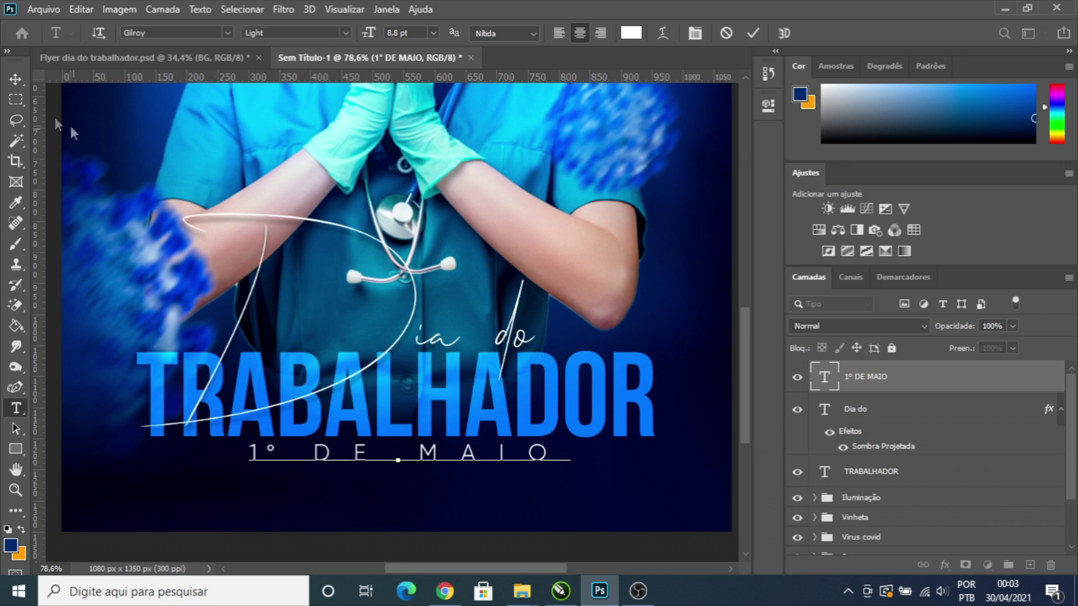
Step: Shrink the "1º DE MAIO" text to about four fifths of its size and centre it below TRABALHADOR
click(16, 82)
key(ctrl+t)
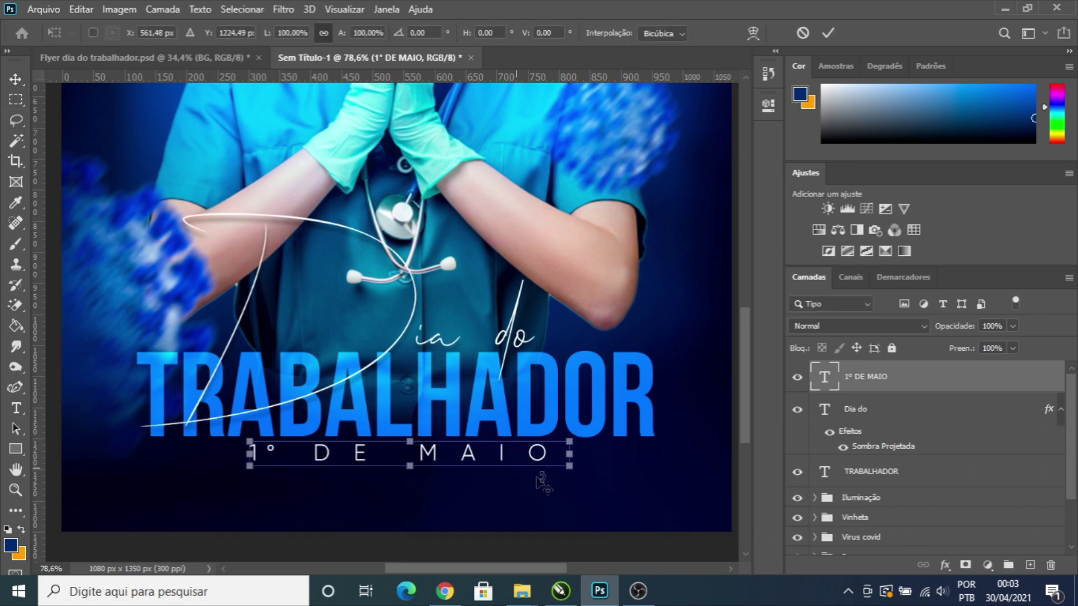
drag(569, 464, 508, 467)
key(Return)
drag(393, 452, 420, 456)
scroll(420, 456, down, 5)
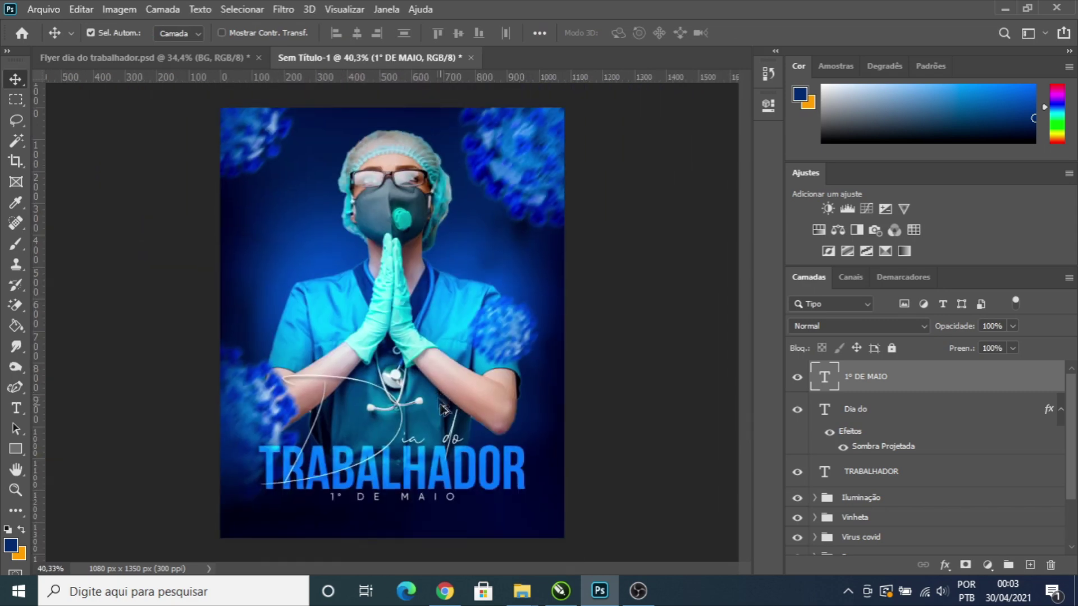
Step: Select the "1º DE MAIO", "Dia do" and TRABALHADOR text layers and move them slightly down together
shift+click(822, 465)
key(shift+Down)
key(shift+Down)
key(shift+Down)
key(shift+Down)
key(shift+Down)
key(shift+Down)
key(shift+Down)
key(Up)
key(Up)
key(Up)
Step: Group the three selected title text layers and name the group "Dia do Trabalhador"
key(ctrl+g)
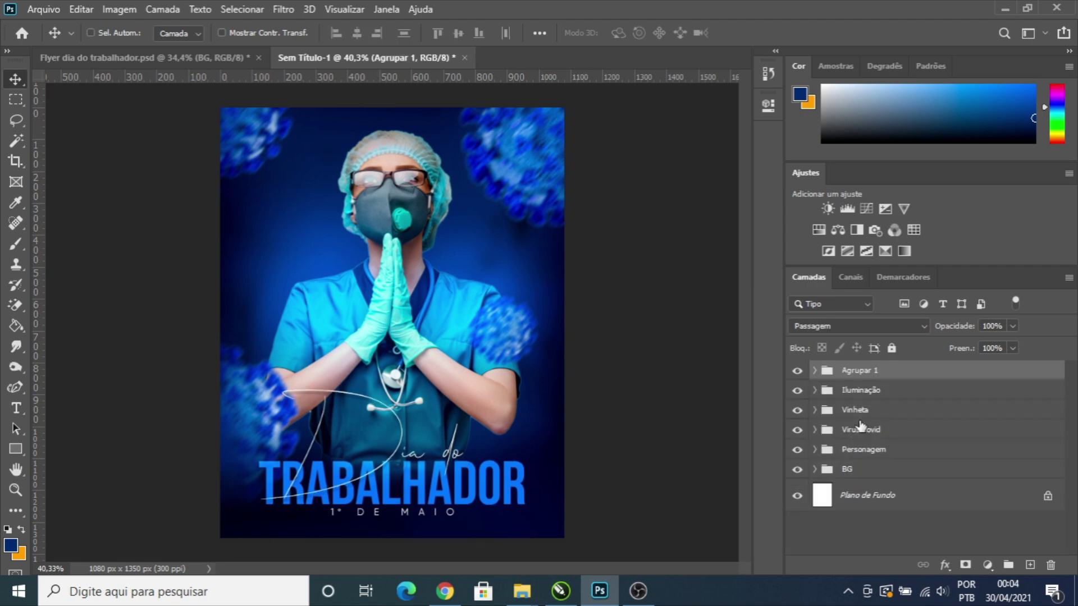
double_click(861, 370)
text(Dia do Trabalhador)
key(Return)
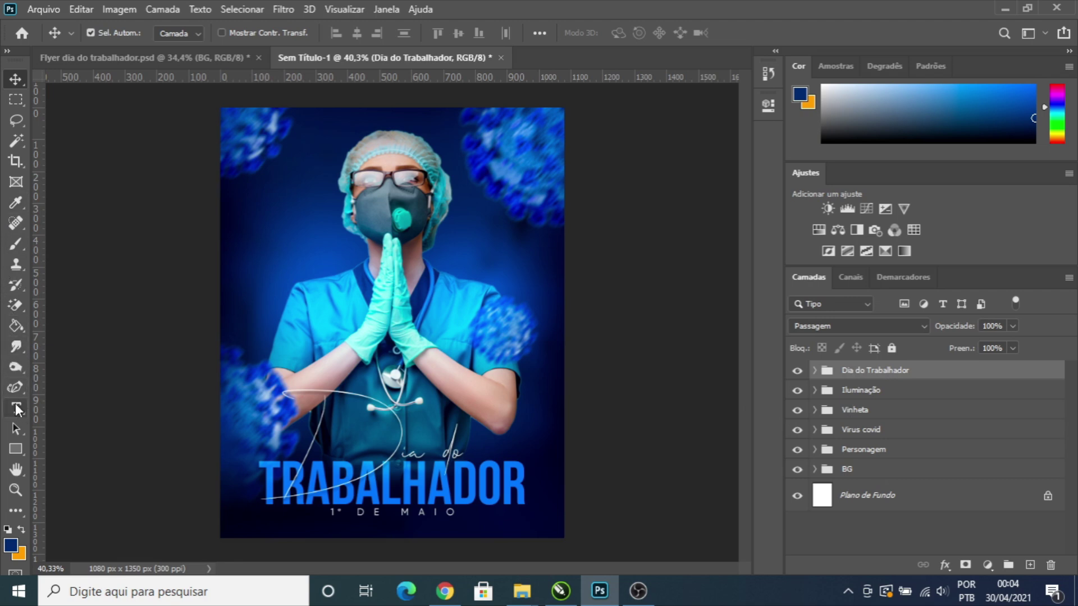
Step: Copy the four-line slogan text from Flyer dia do trabalhador.psd and return to the untitled flyer document
click(16, 409)
click(256, 208)
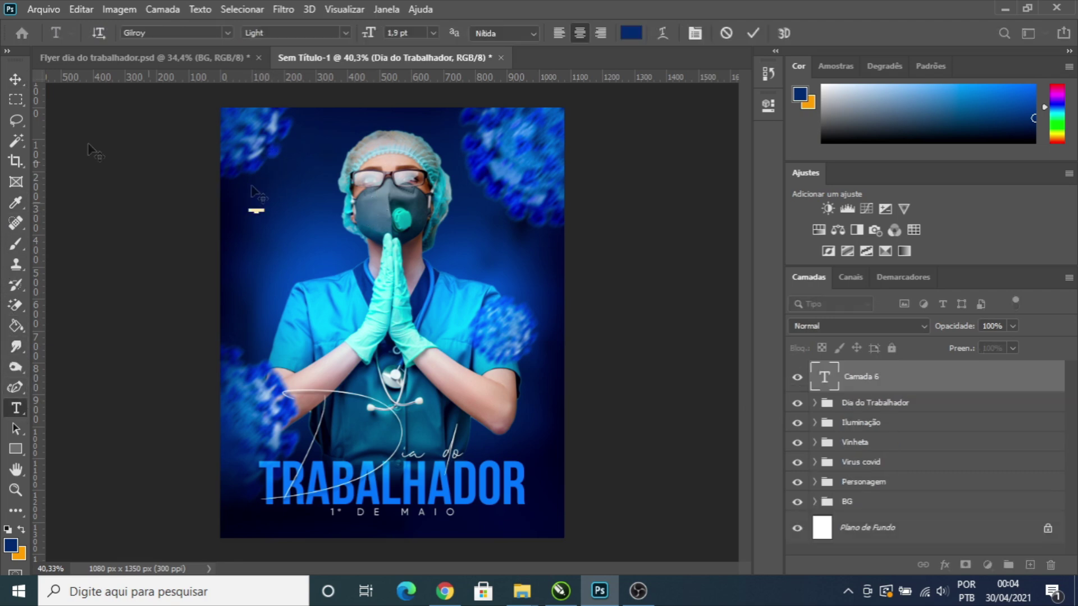
click(165, 56)
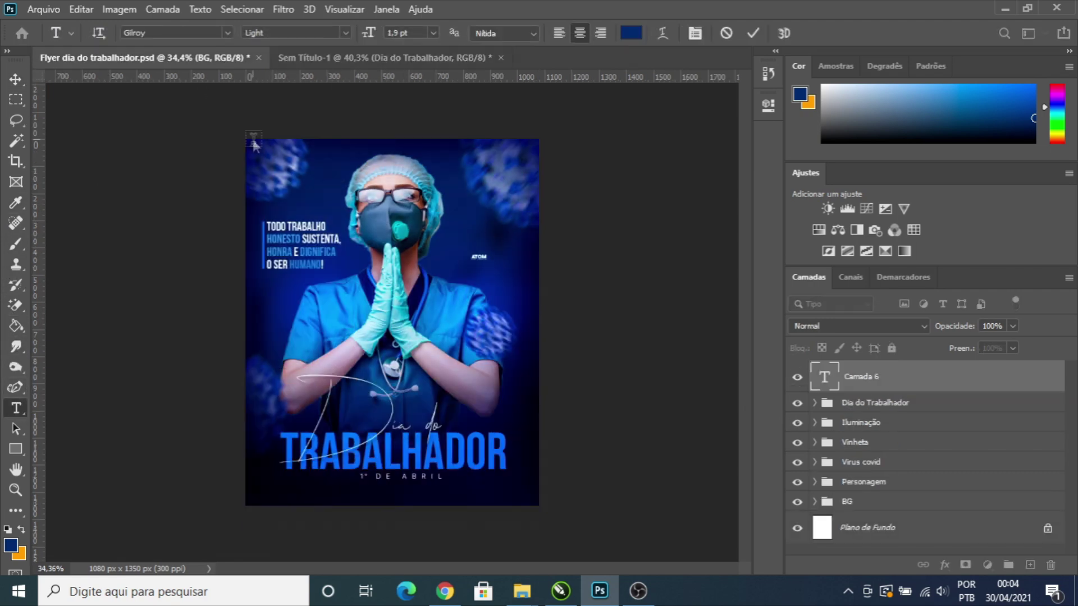
click(277, 227)
drag(265, 224, 340, 268)
click(606, 56)
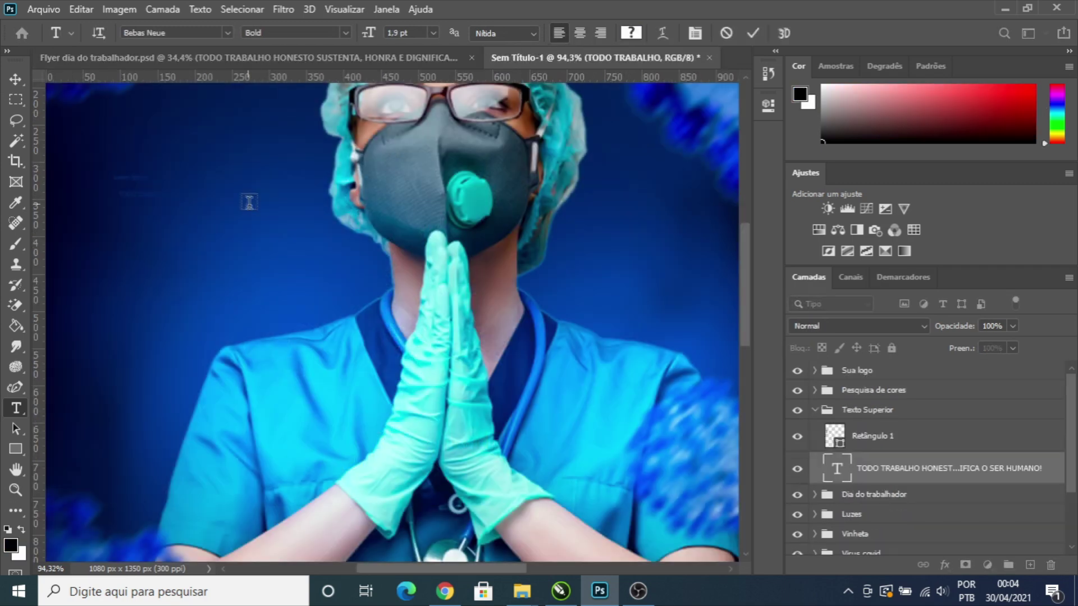
Step: Paste the slogan as a new text beside the doctor's mask and enlarge it to about 601%
click(153, 195)
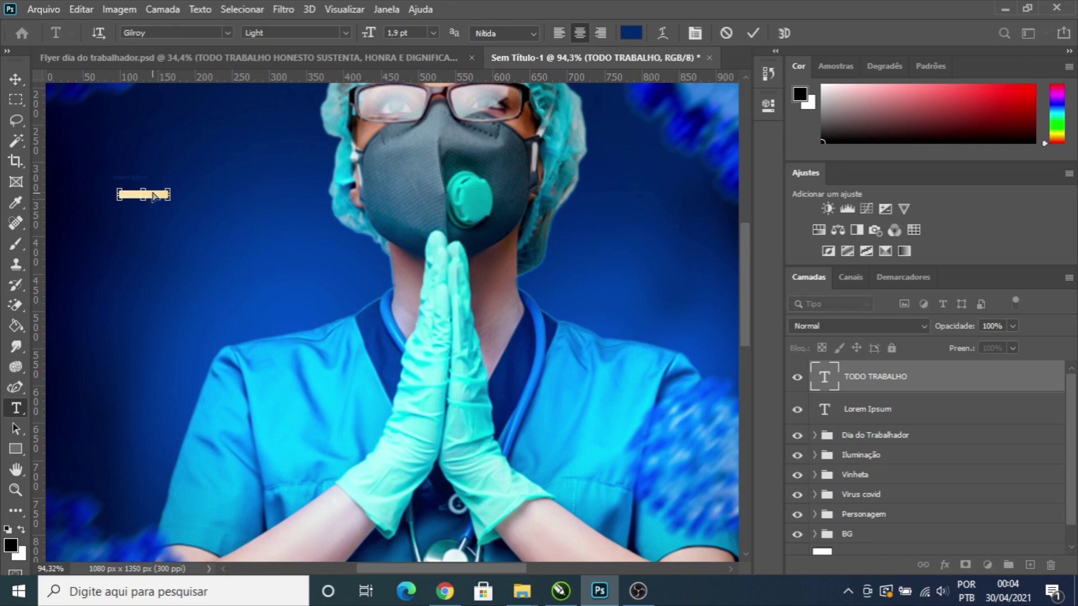
key(ctrl+v)
click(21, 82)
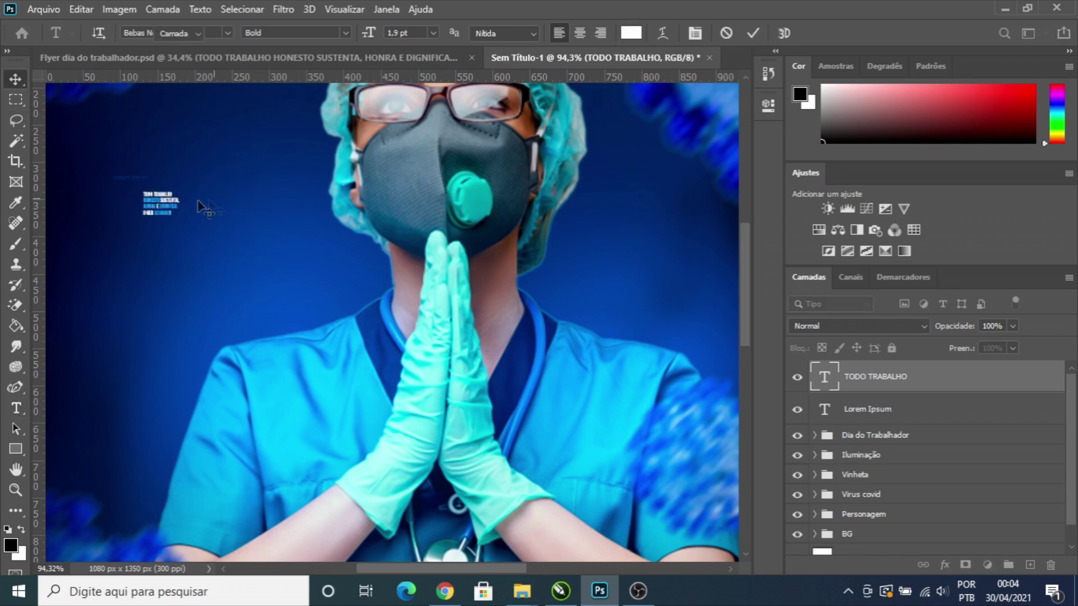
key(ctrl+t)
drag(178, 215, 254, 271)
drag(208, 196, 269, 225)
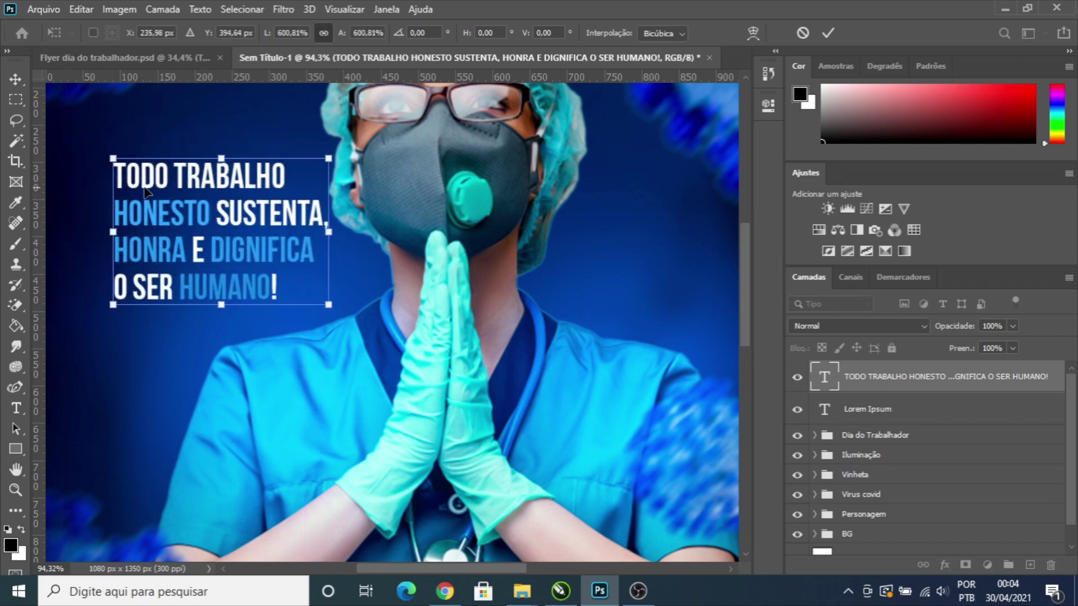
key(Return)
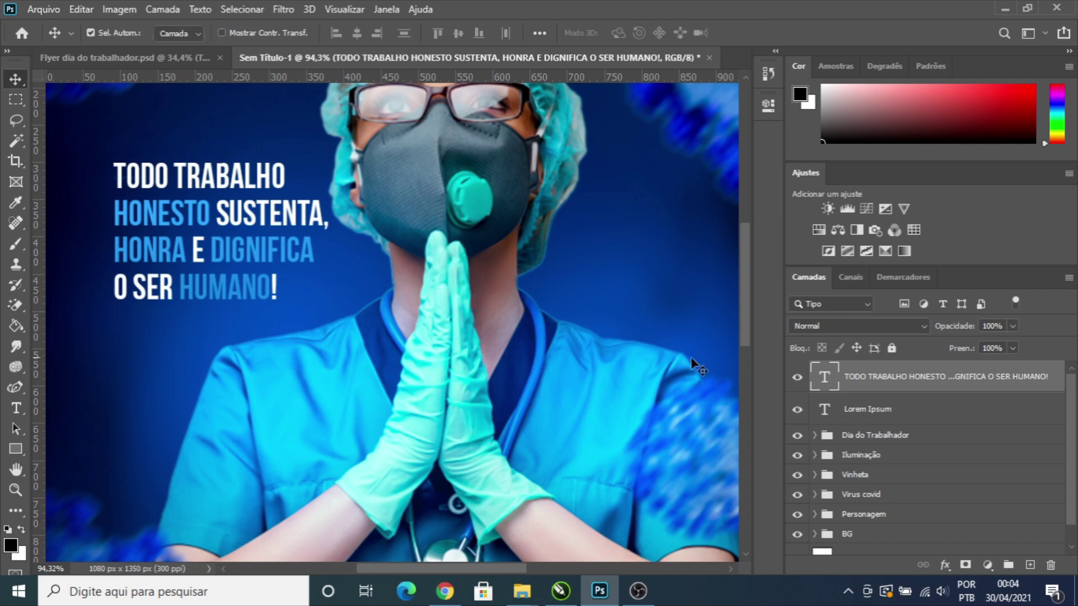
Step: Delete the leftover Lorem Ipsum text layer
click(854, 414)
key(Delete)
scroll(204, 211, down, 3)
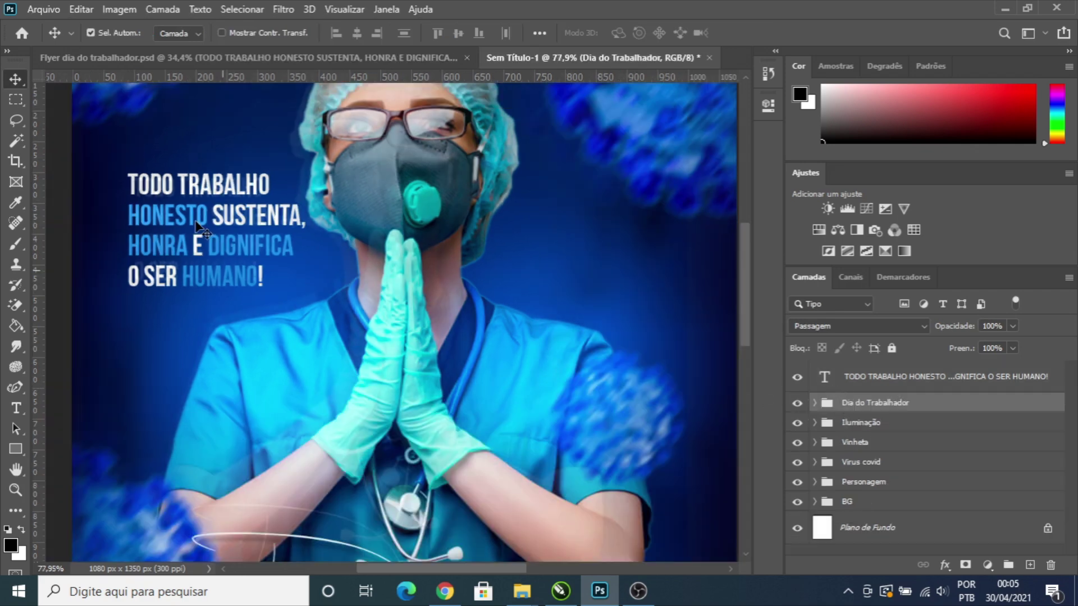
Step: Scale the slogan down to about 269 px wide and reposition it between the canvas edge and the doctor's mask
drag(150, 201, 205, 188)
key(ctrl)
key(ctrl+t)
key(Return)
scroll(418, 365, down, 3)
scroll(413, 362, down, 2)
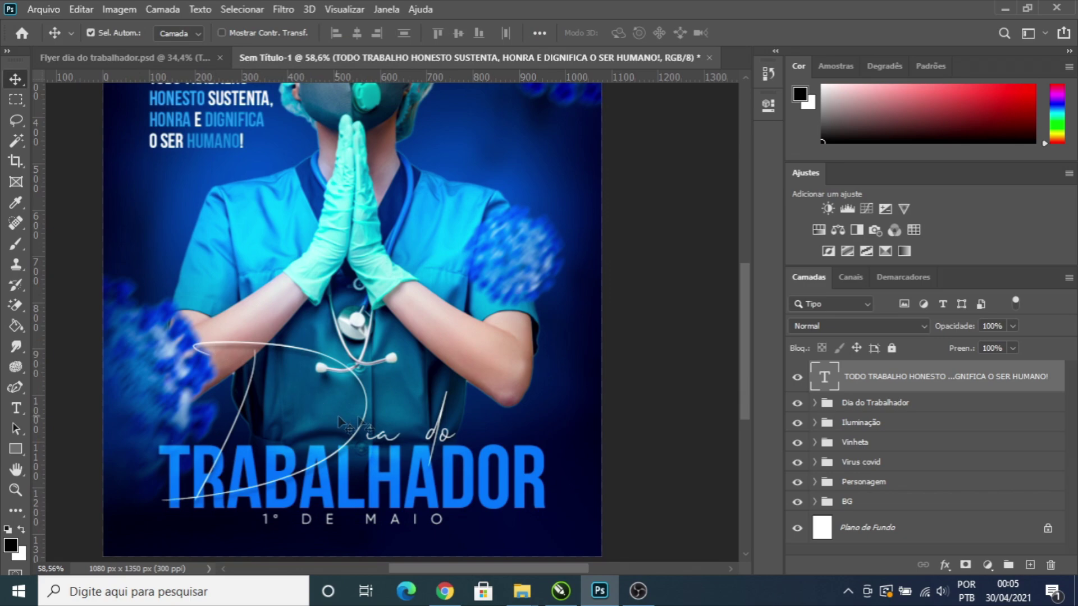
Step: Set the text colour of the whole slogan to white (ffffff)
scroll(337, 421, up, 5)
scroll(188, 264, up, 1)
scroll(188, 264, up, 2)
scroll(175, 262, up, 2)
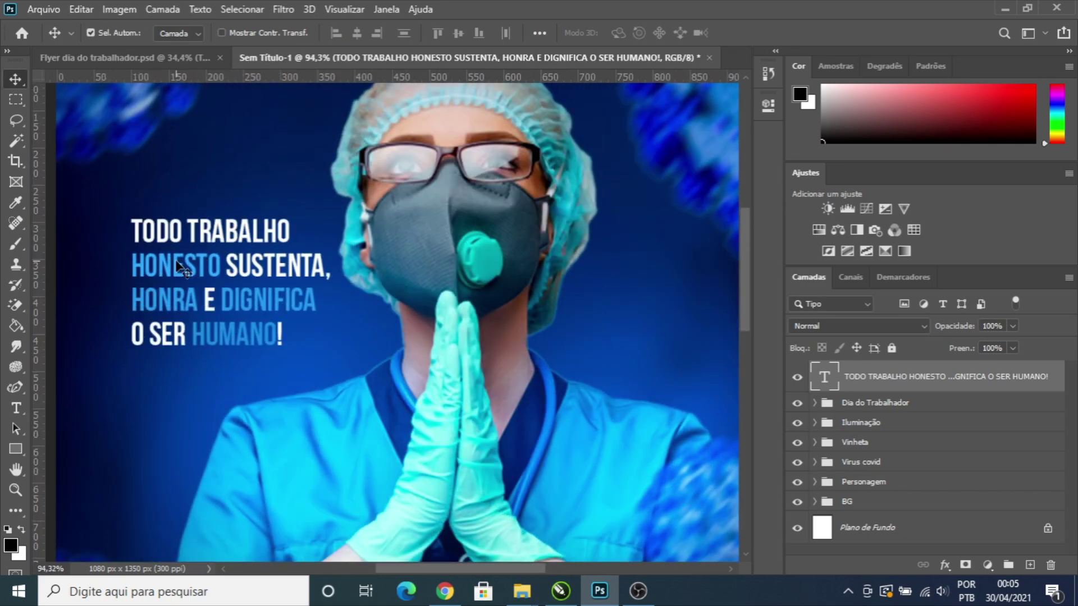
double_click(179, 265)
click(768, 107)
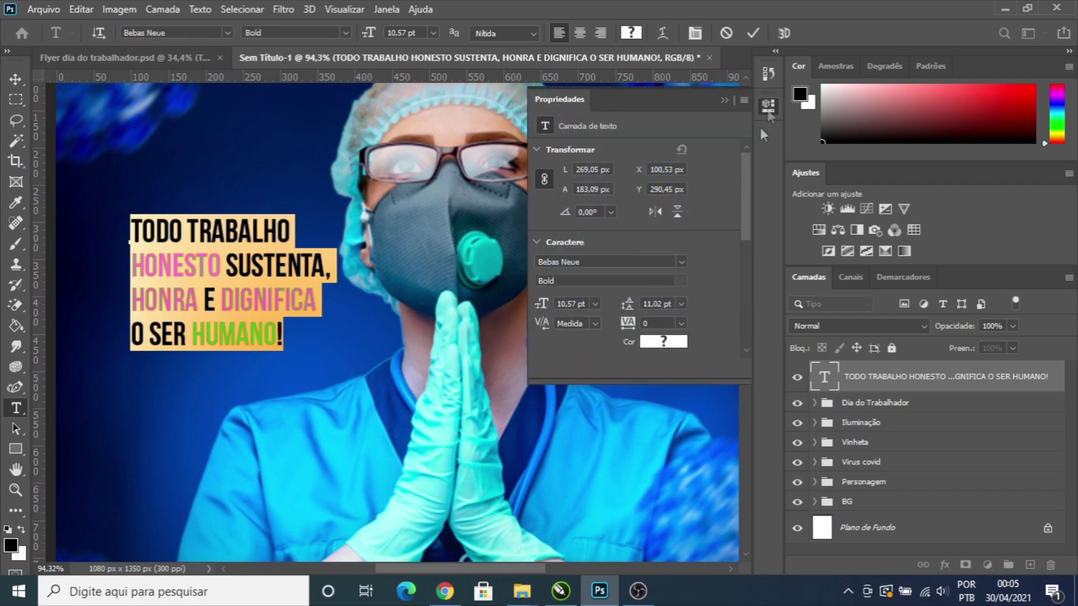
click(664, 346)
text(ffffff)
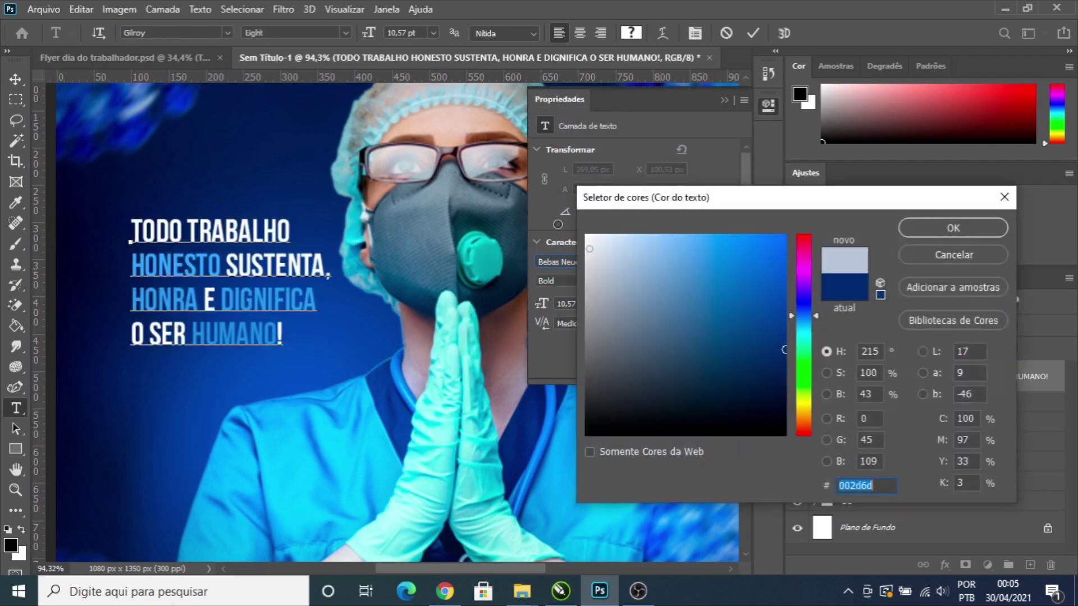
click(919, 230)
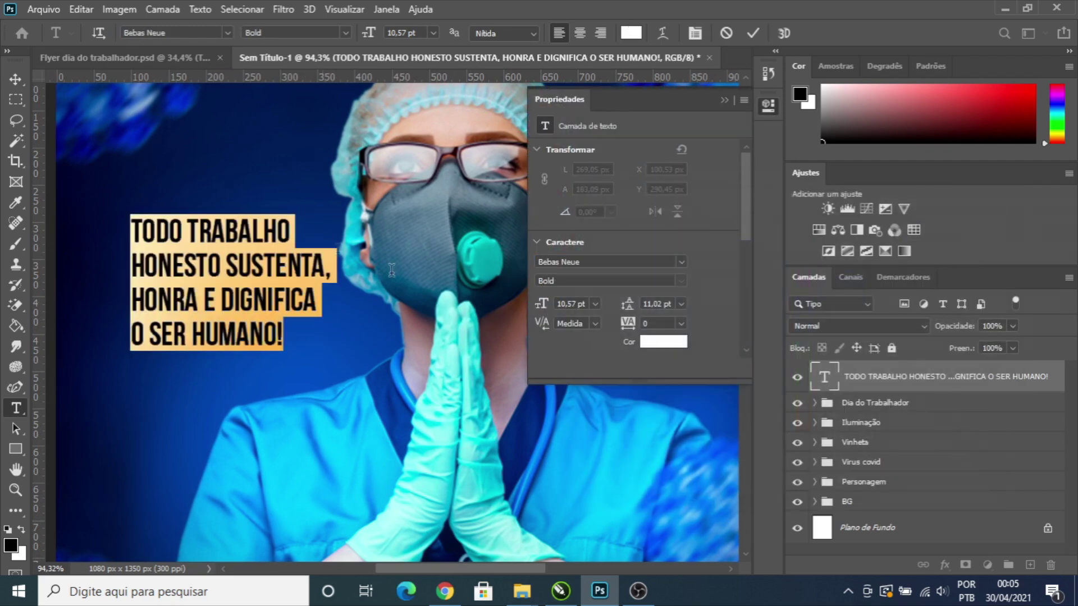
click(722, 101)
Step: Recolour the word HONESTO in the slogan to the bright blue 338eff
scroll(157, 264, down, 4)
click(149, 263)
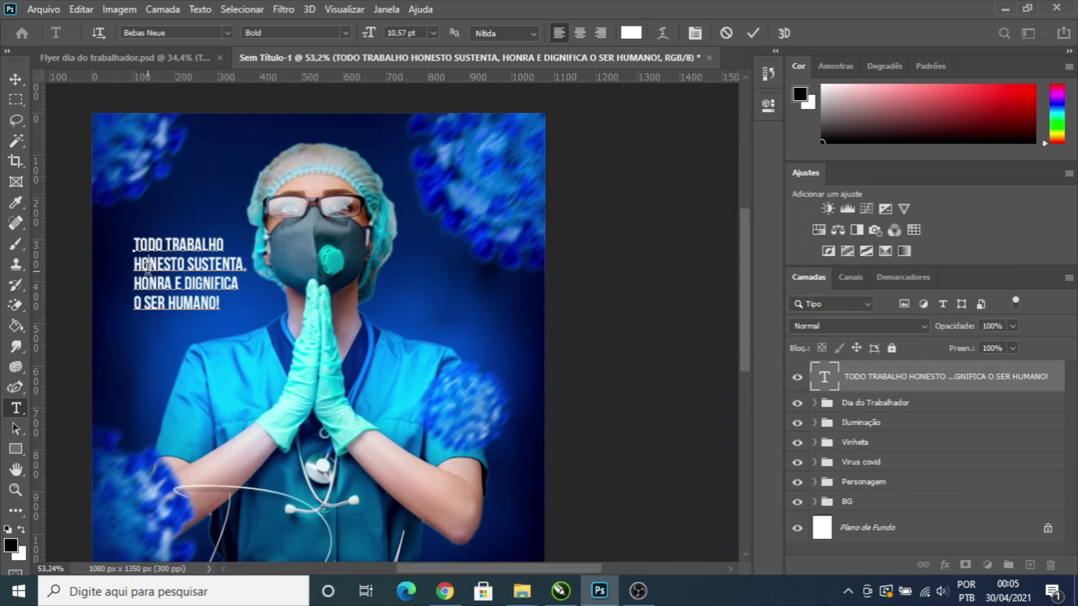
drag(134, 263, 188, 265)
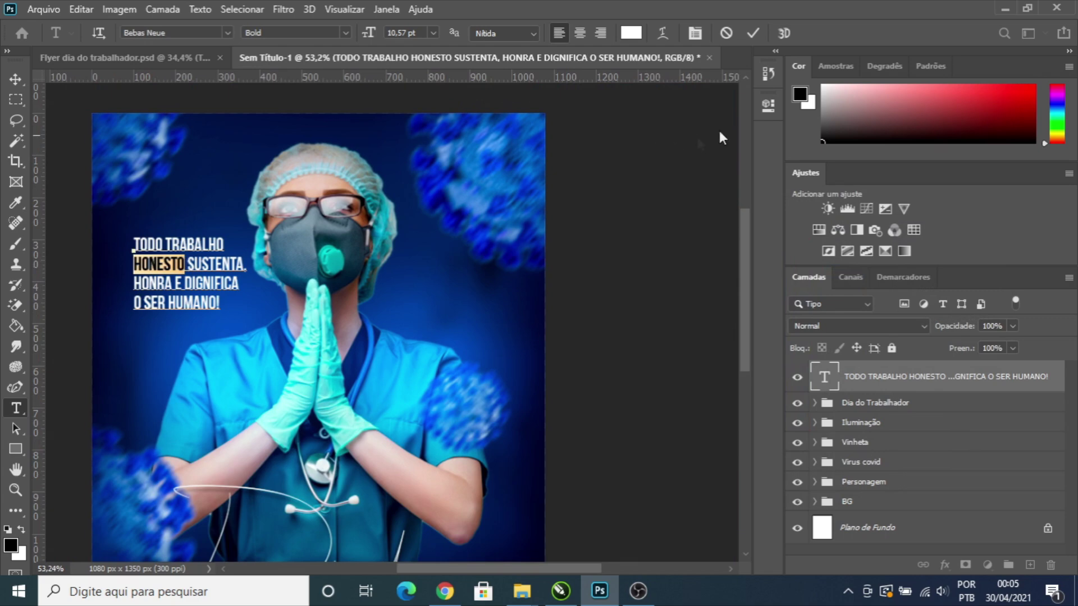
click(768, 106)
click(663, 342)
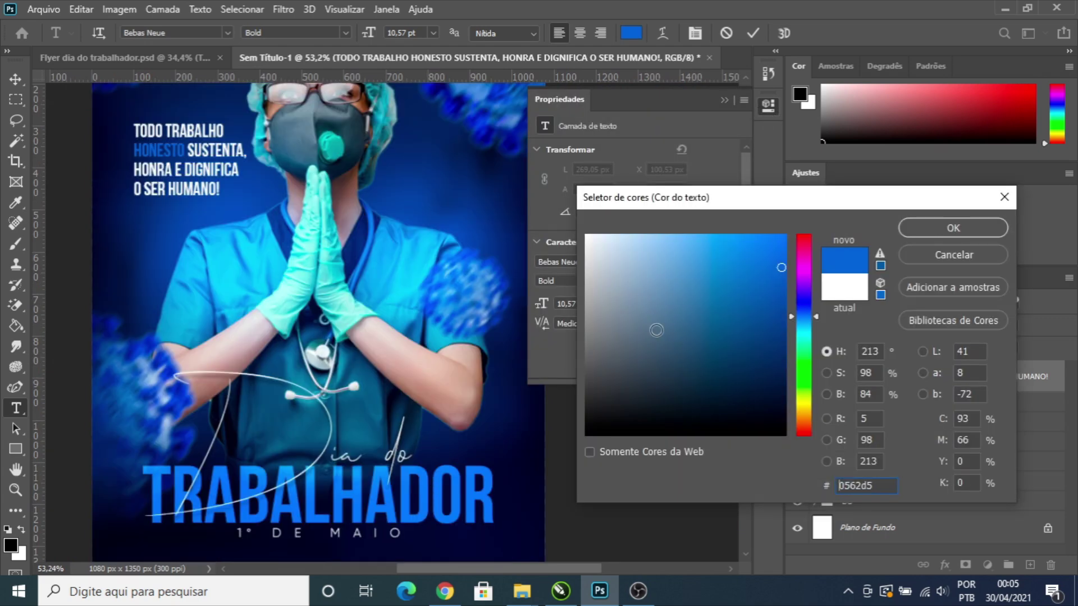
mouse_move(775, 260)
mouse_down()
mouse_move(790, 236)
mouse_move(791, 244)
mouse_move(778, 231)
mouse_move(746, 234)
mouse_up()
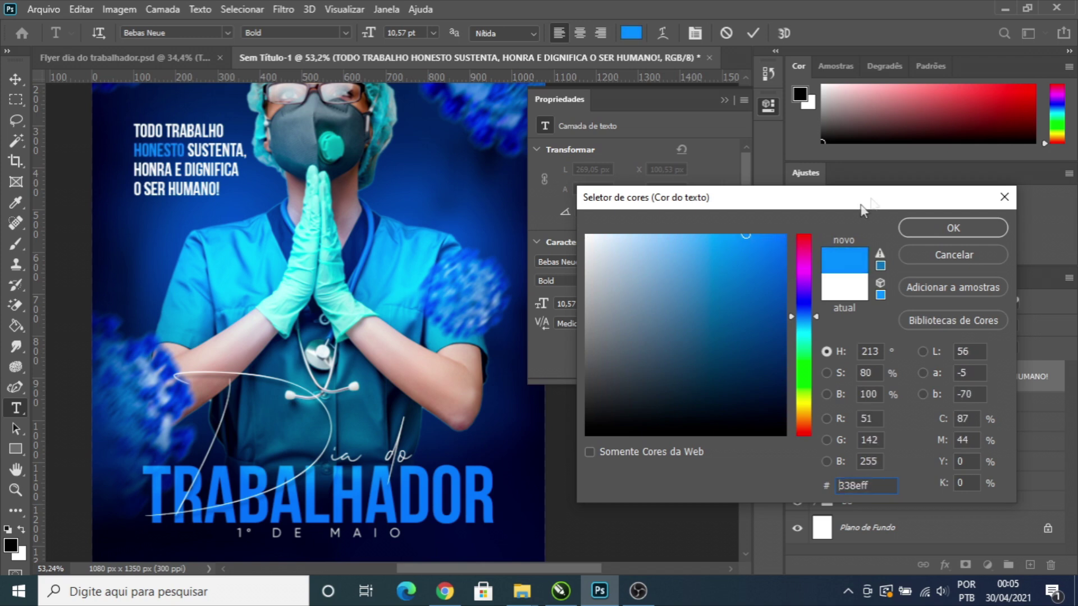
click(948, 228)
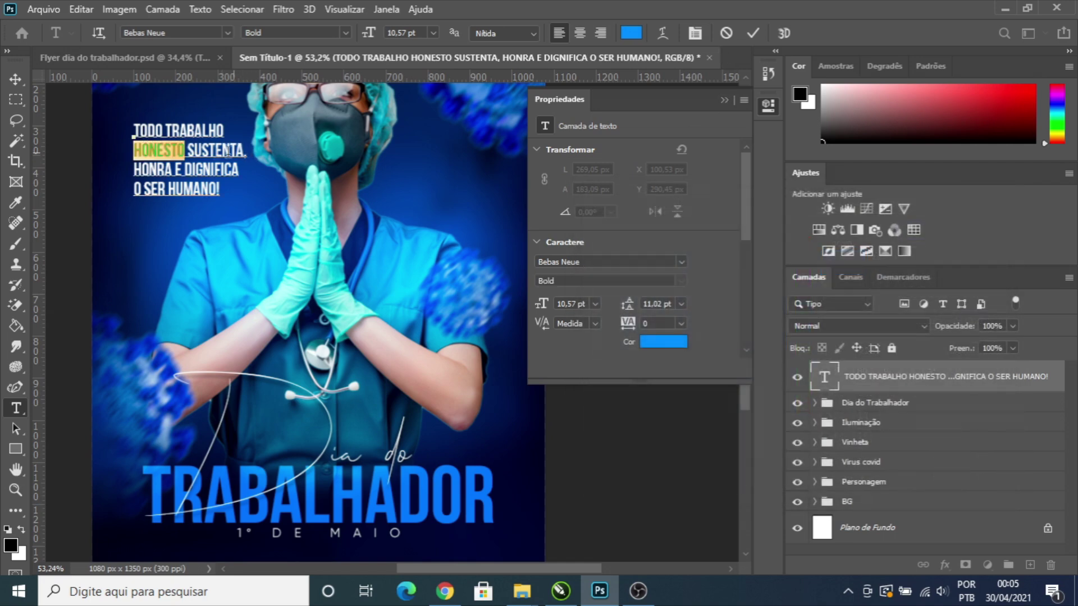
Step: Recolour the word HONRA to the blue 2f86f2 sampled from HONESTO
click(204, 157)
drag(133, 169, 166, 168)
click(663, 342)
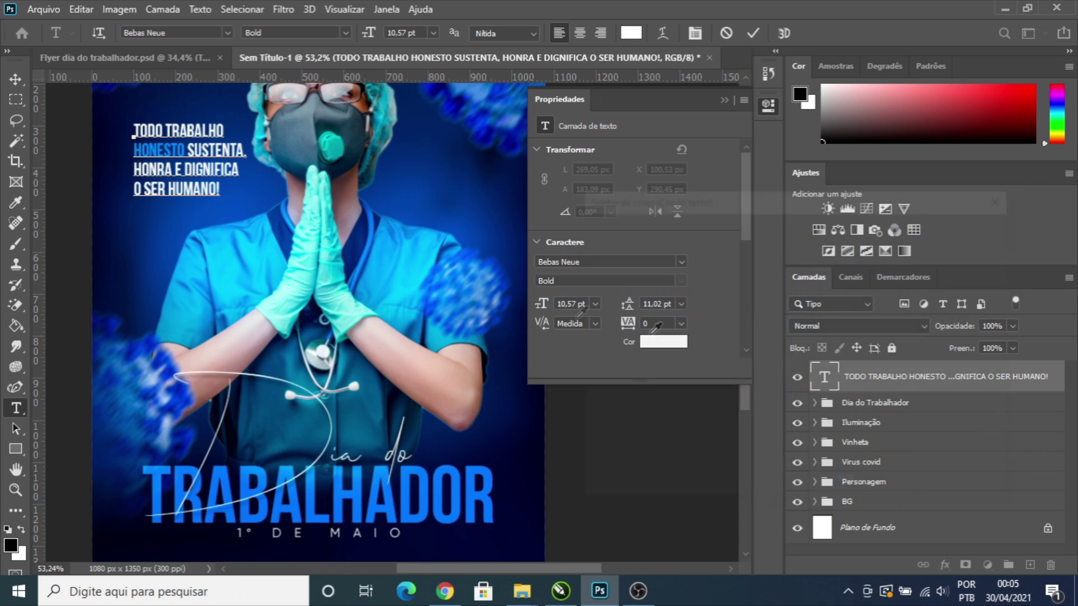
click(170, 149)
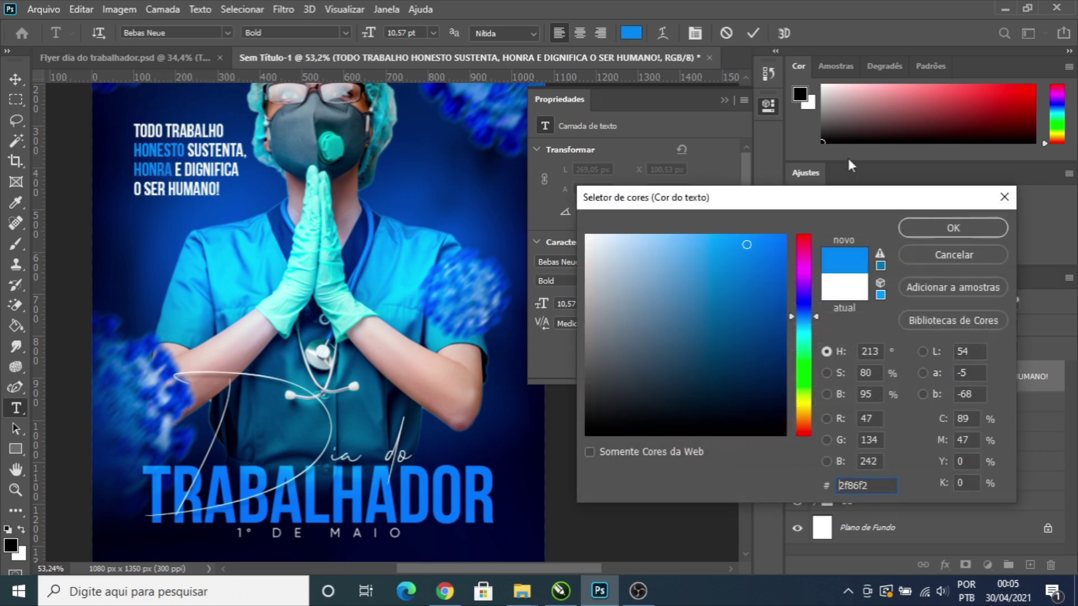
click(942, 231)
Step: Recolour the word DIGNIFICA with the blue sampled from HONRA
drag(185, 168, 256, 174)
click(663, 341)
click(159, 167)
click(954, 228)
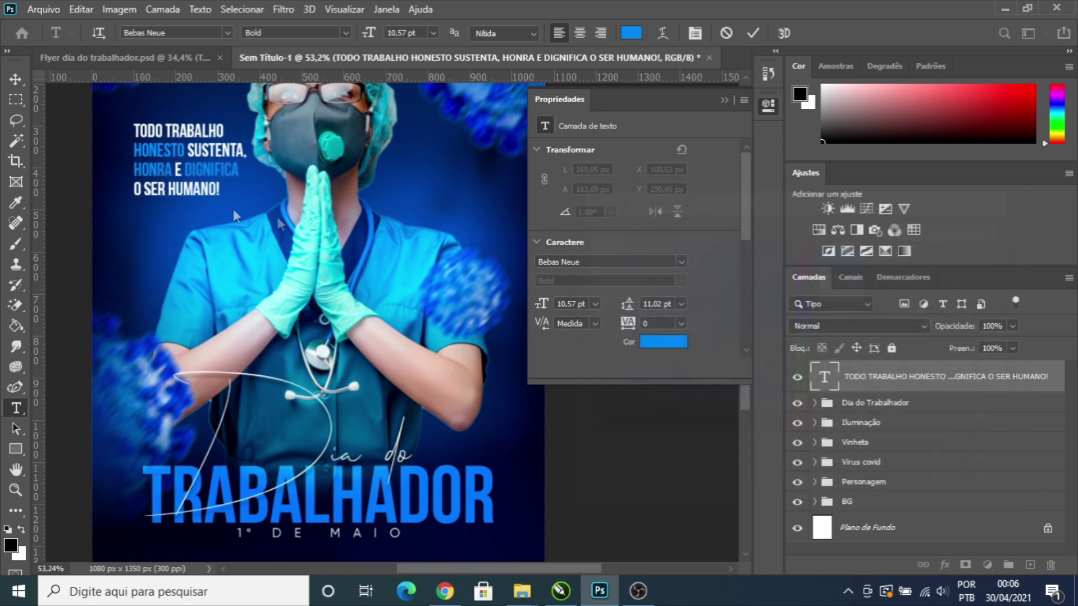
Step: Recolour the word HUMANO to the blue 2676dc sampled from DIGNIFICA and finish editing the slogan
drag(167, 189, 243, 199)
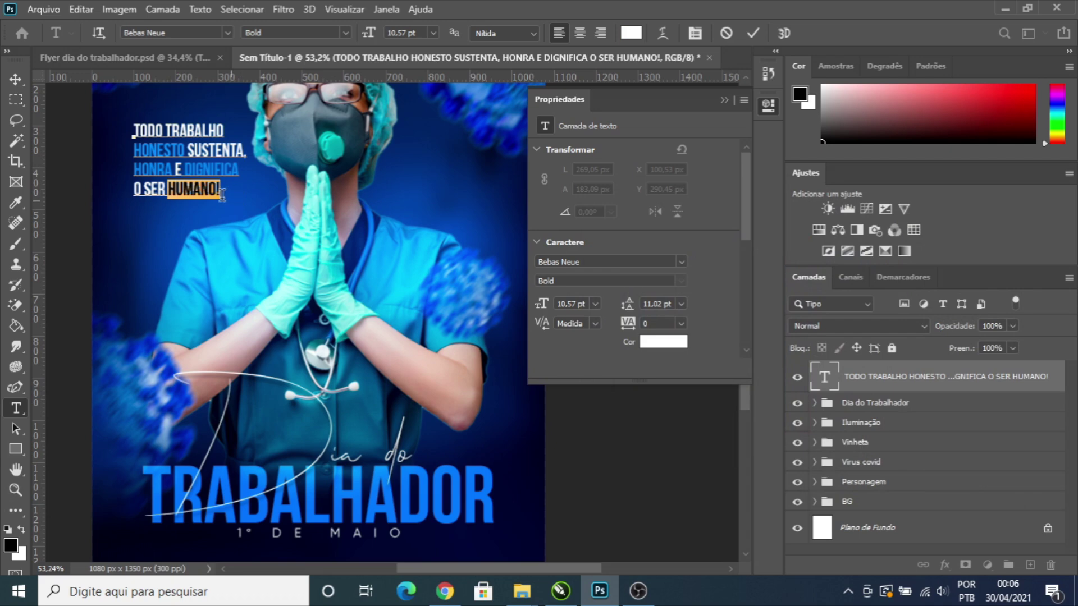
click(665, 343)
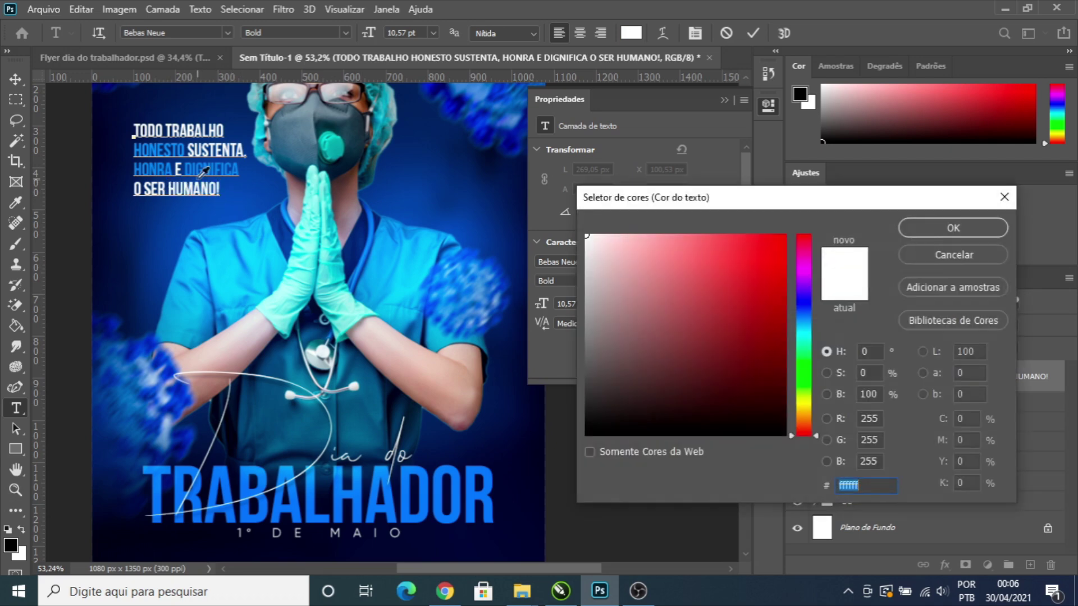
click(208, 164)
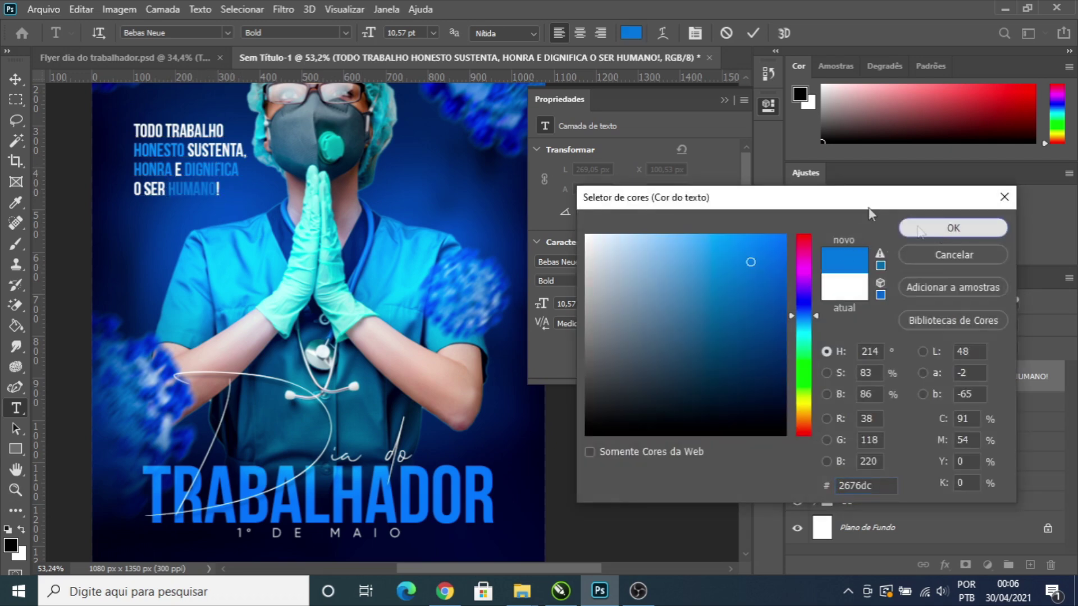
click(954, 227)
click(723, 100)
click(16, 79)
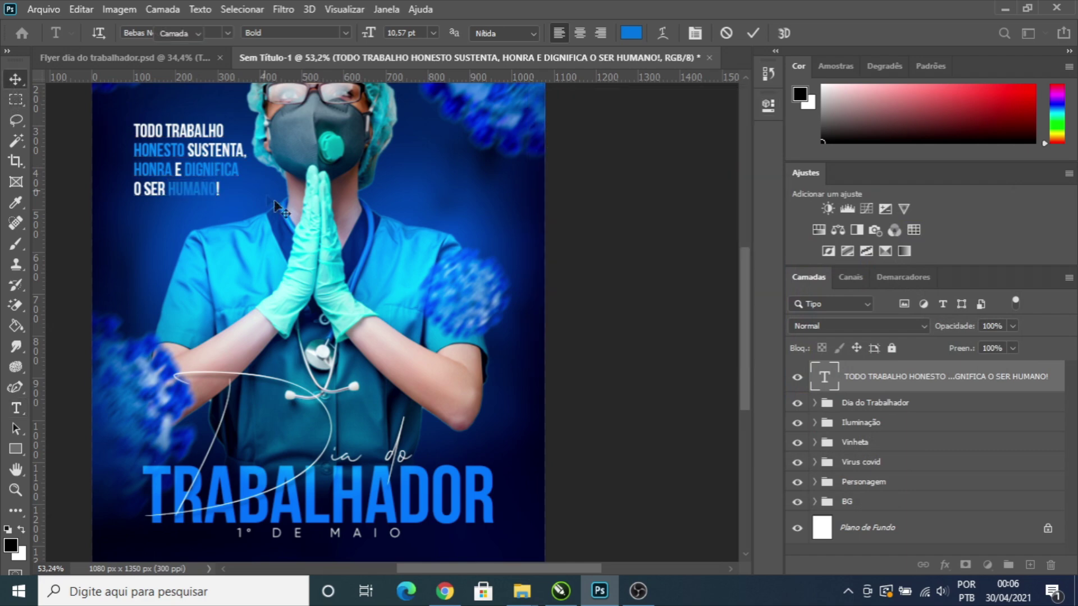
scroll(289, 238, down, 2)
scroll(289, 238, up, 5)
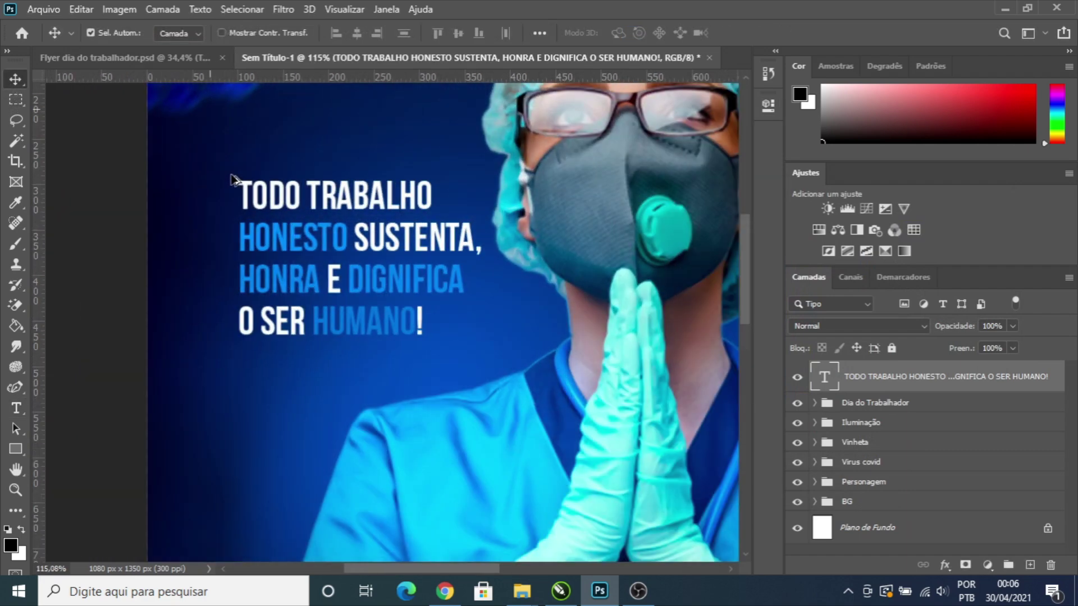
Step: Draw a thin vertical bar about 7 x 171 px just left of the slogan and fill it with the blue sampled from HONESTO
click(16, 448)
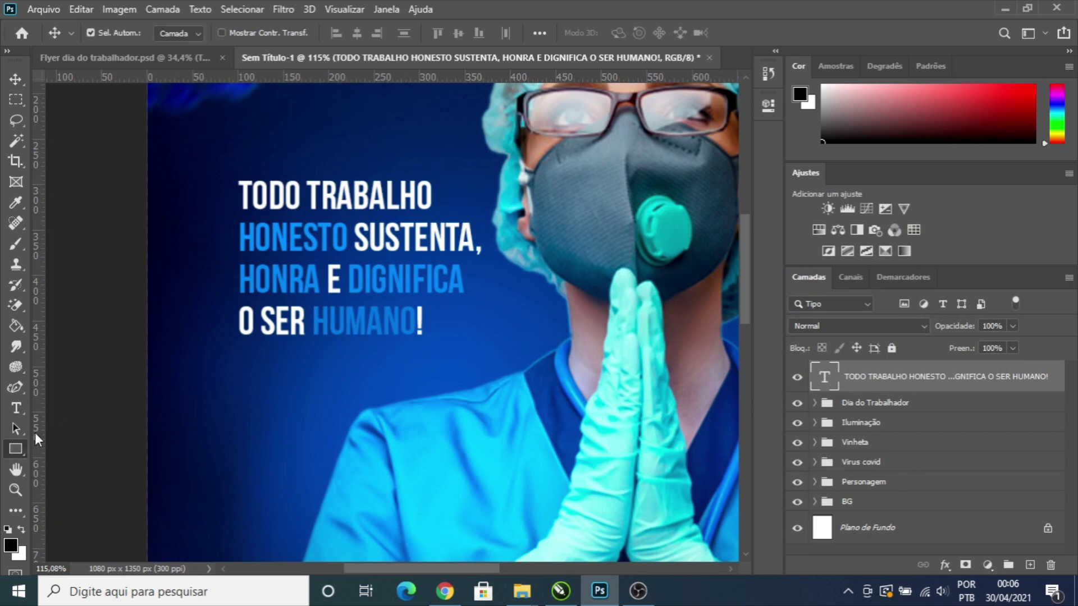
drag(224, 180, 228, 337)
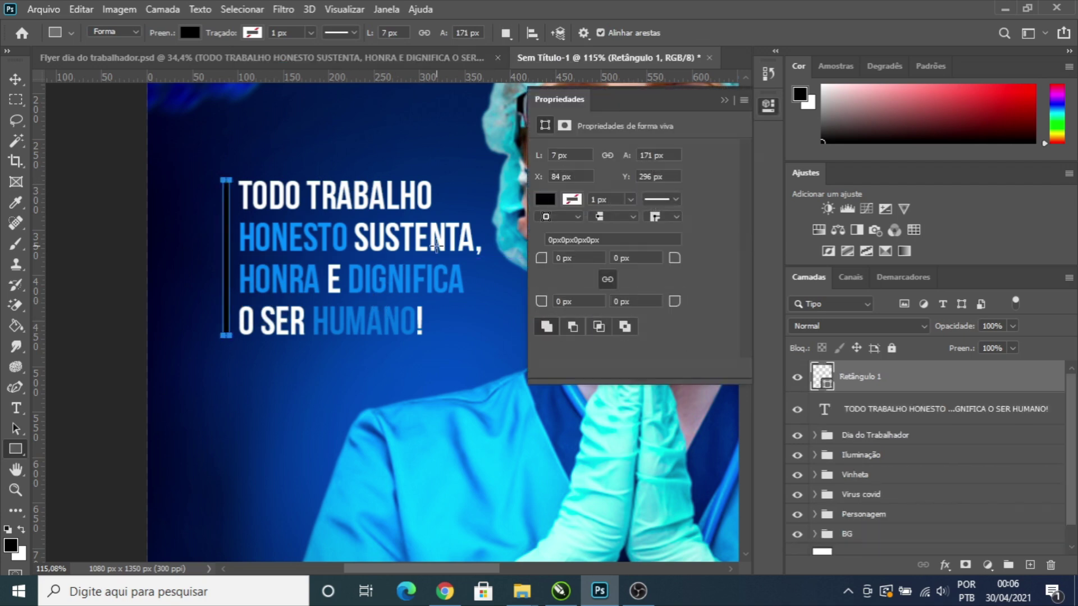
click(543, 200)
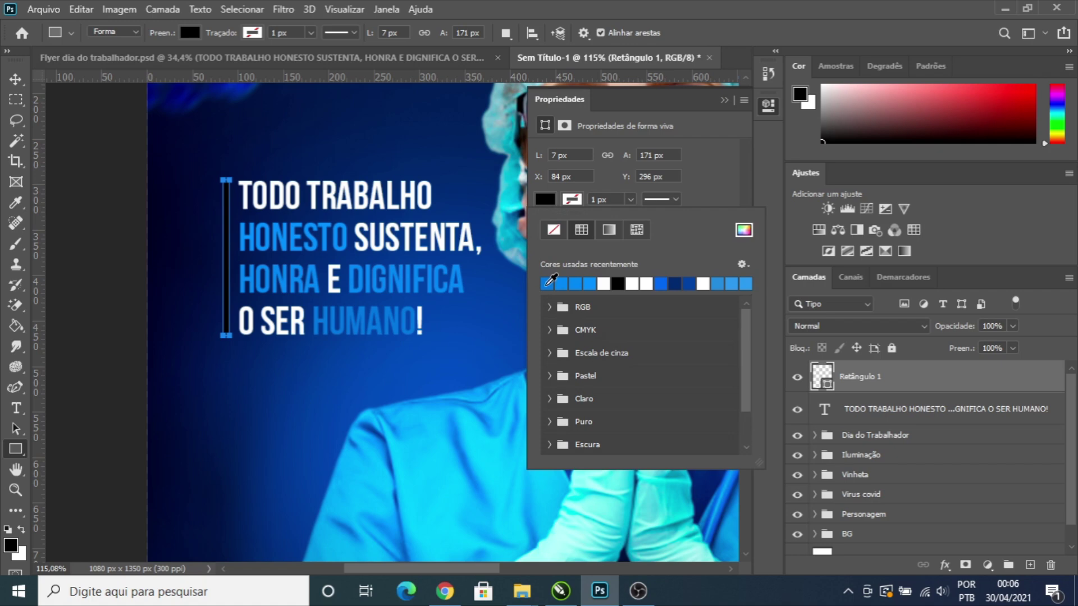
click(315, 227)
click(730, 100)
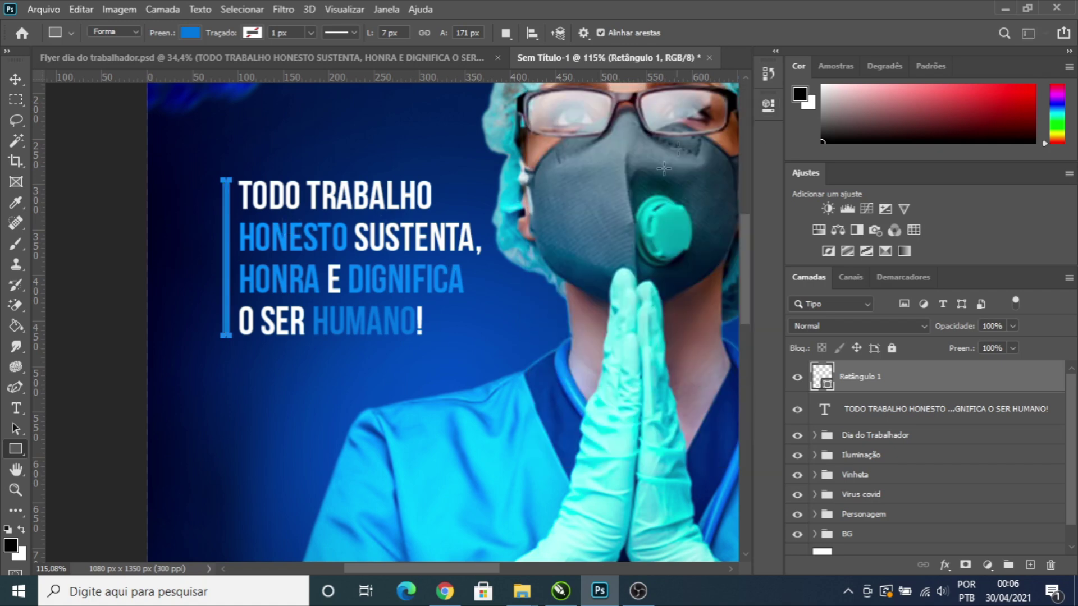
click(15, 79)
Step: Select the bar and the slogan text together and nudge both slightly to the left
scroll(323, 280, down, 5)
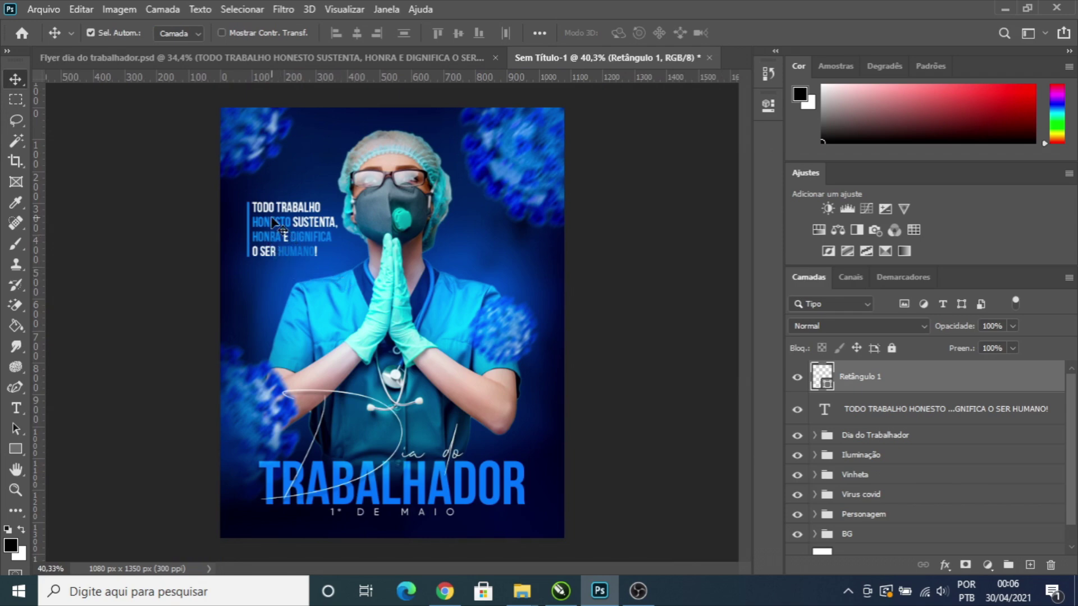
scroll(283, 233, up, 3)
shift+click(886, 415)
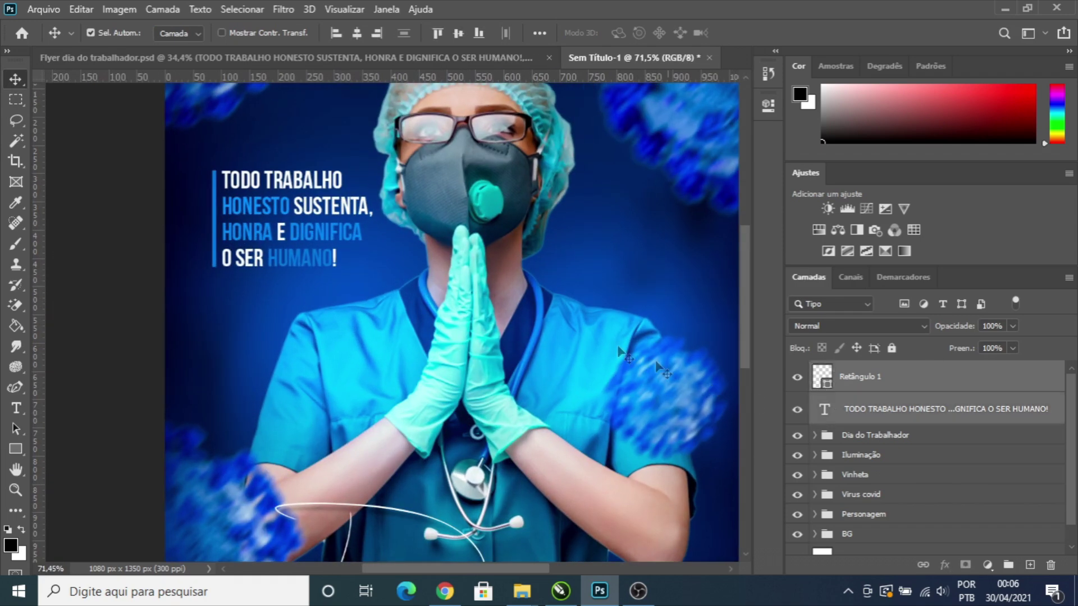
key(Left)
key(Left)
key(Left)
key(Left)
key(Left)
key(Left)
key(Left)
key(Left)
key(Left)
key(Left)
key(Left)
key(Left)
key(Left)
key(Left)
key(Left)
key(Left)
key(Left)
key(Left)
key(Left)
key(Left)
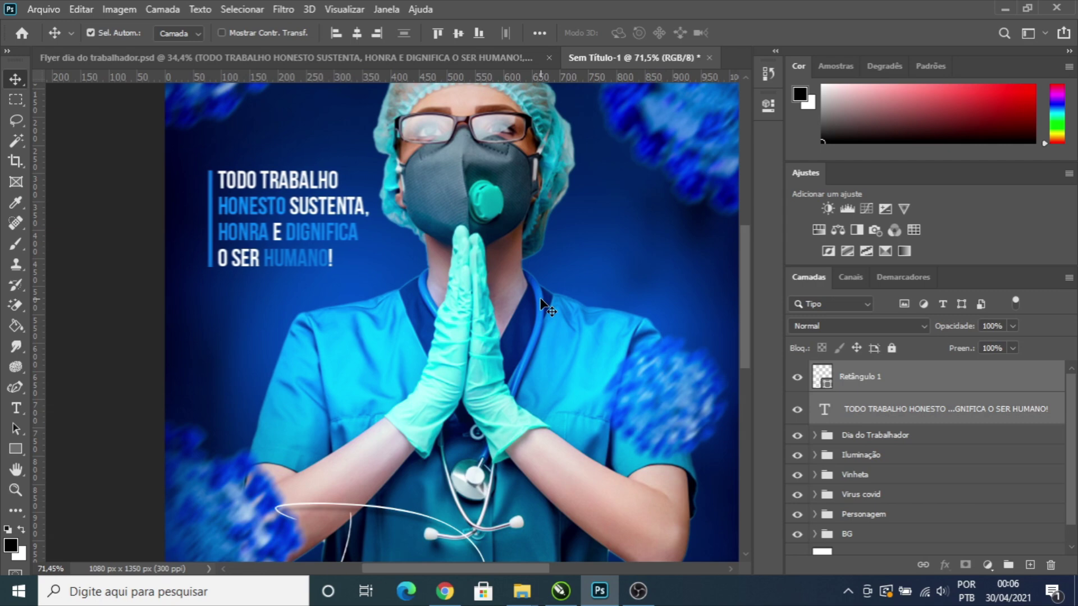
scroll(457, 277, down, 3)
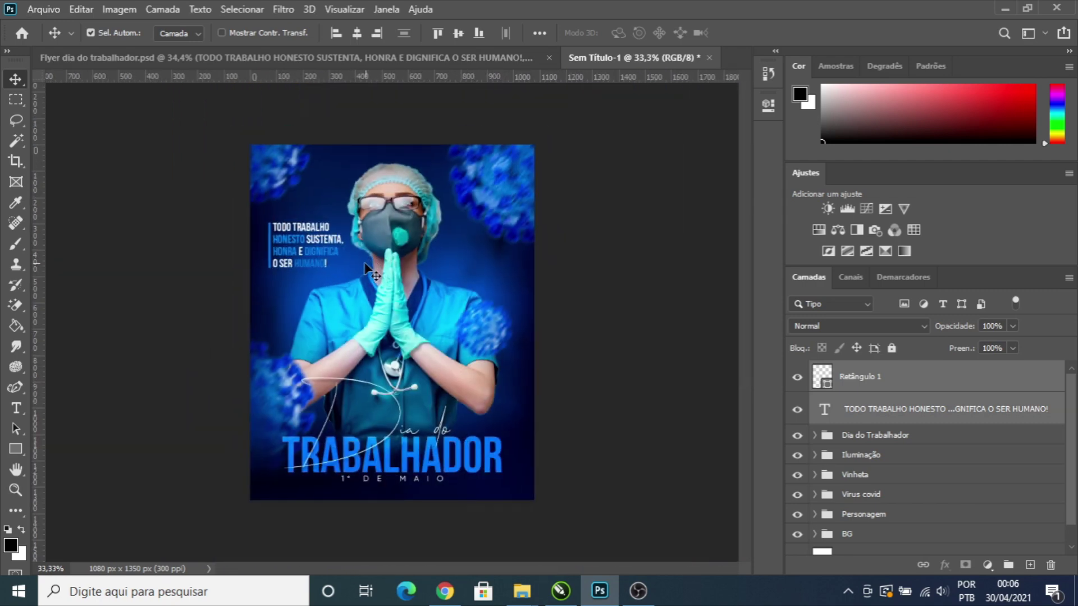
Step: Group the bar and slogan layers and name the group "Texto superior"
key(ctrl+g)
double_click(867, 372)
text(Texto)
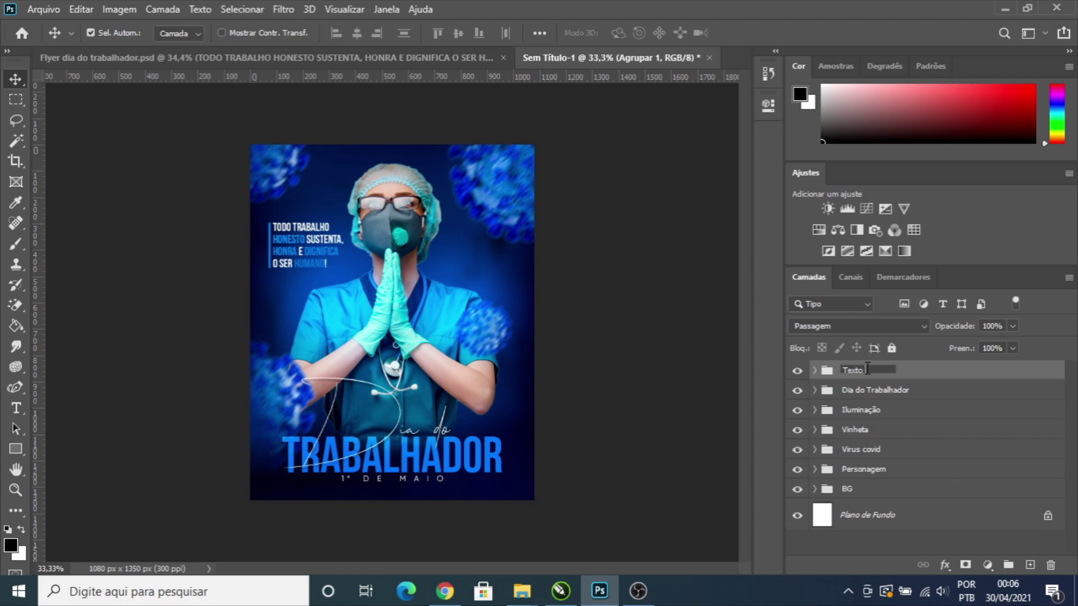
text( superior)
key(Return)
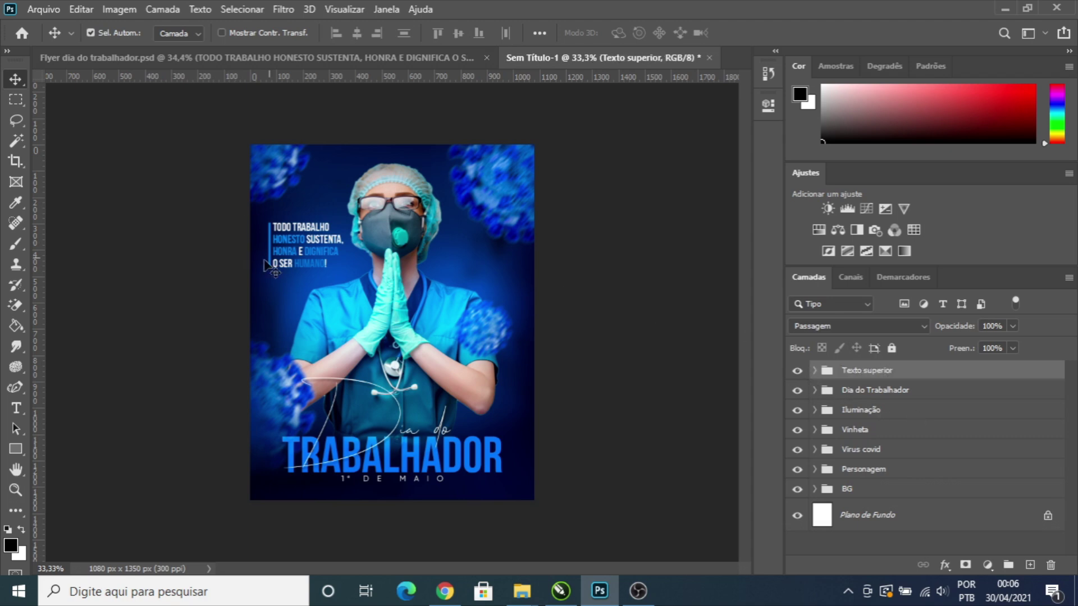
Step: Scale the Texto superior group up proportionally to about 109% with Free Transform
key(ctrl)
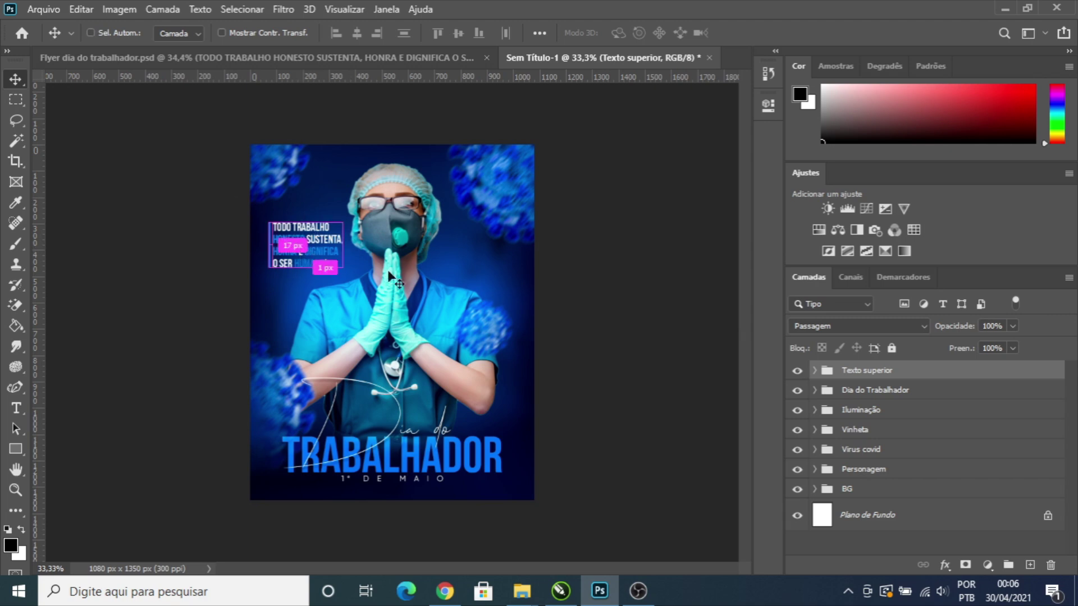
key(ctrl+t)
drag(343, 270, 347, 274)
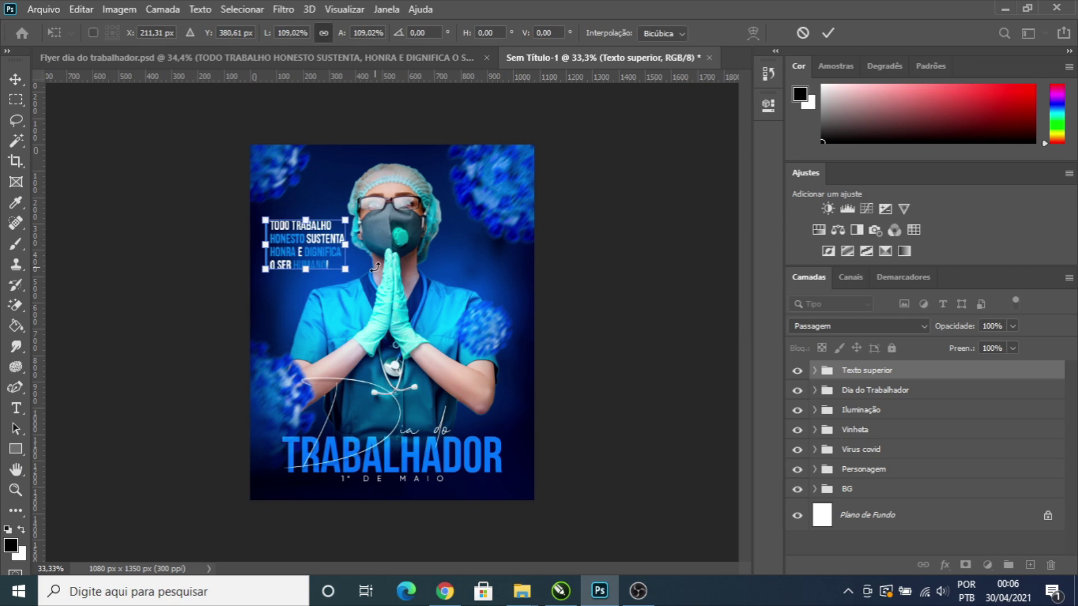
key(Return)
Step: Add a Color Lookup (Pesquisa de cores) adjustment above all groups using the 3Strip.look 3DLUT file
click(990, 566)
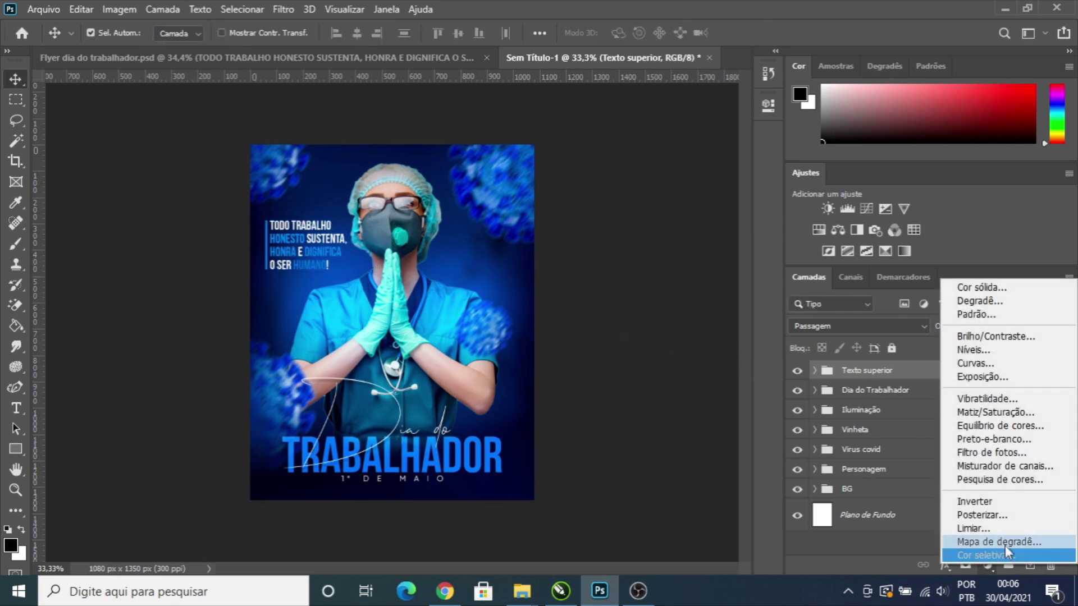
click(1008, 481)
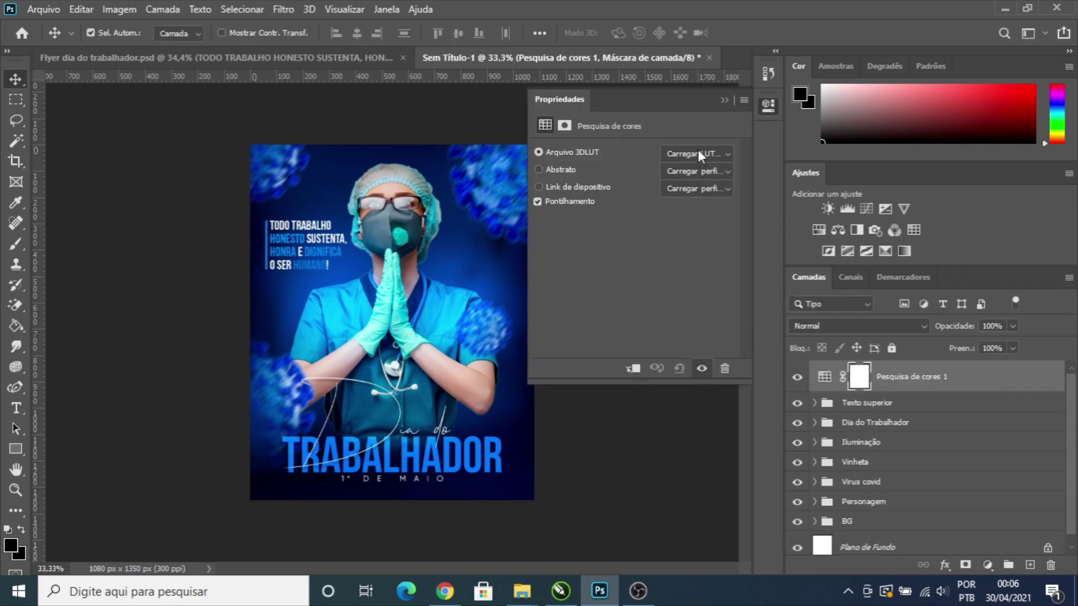
click(699, 151)
click(693, 69)
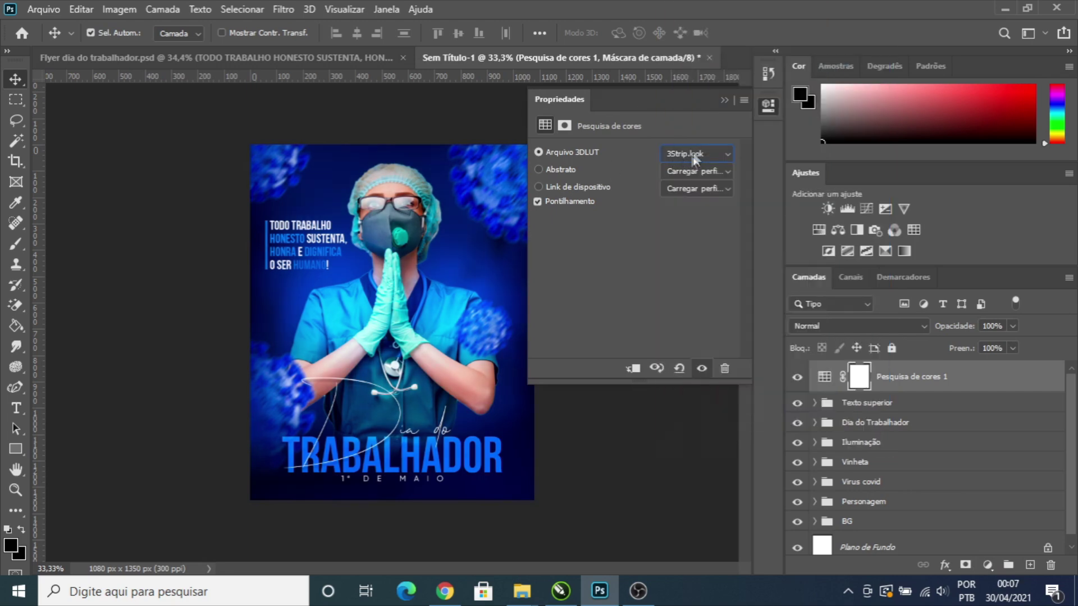
click(725, 100)
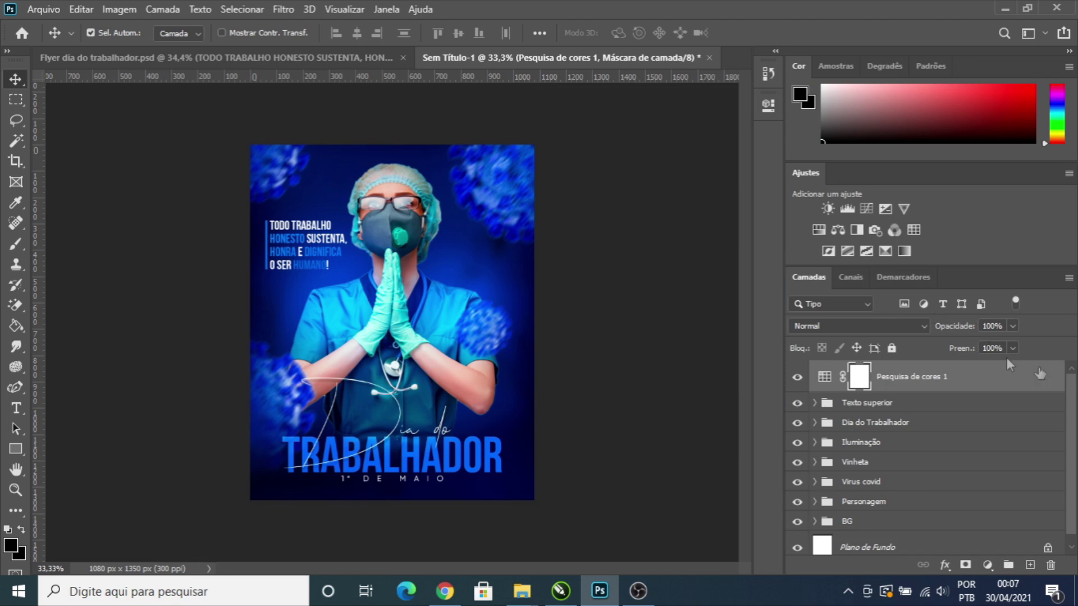
Step: Reduce the Color Lookup adjustment's fill to 40% and compare the flyer with and without it
click(1013, 348)
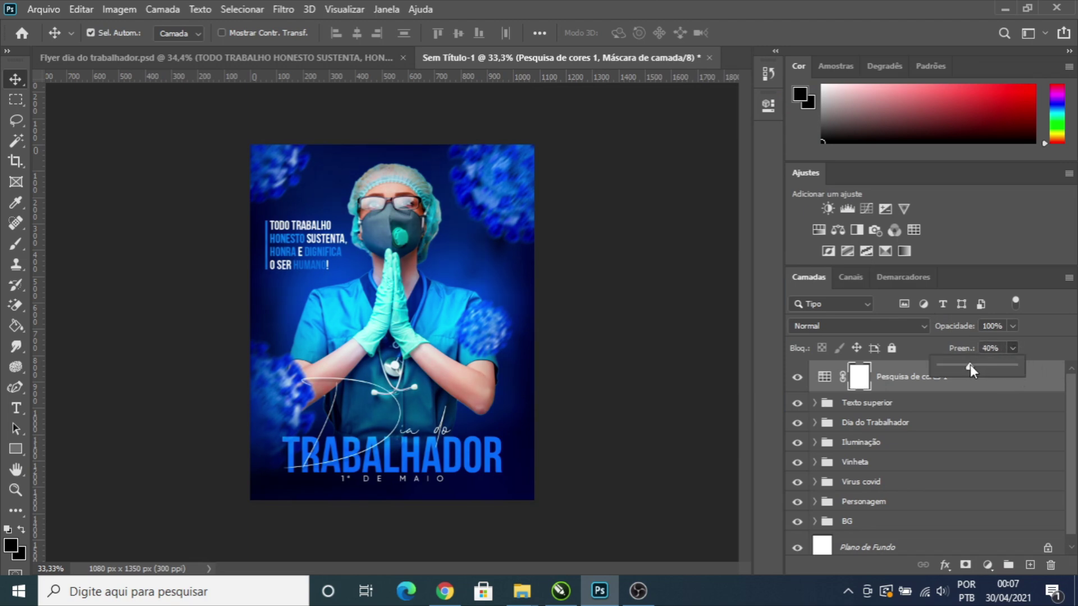
click(749, 341)
click(797, 379)
click(797, 379)
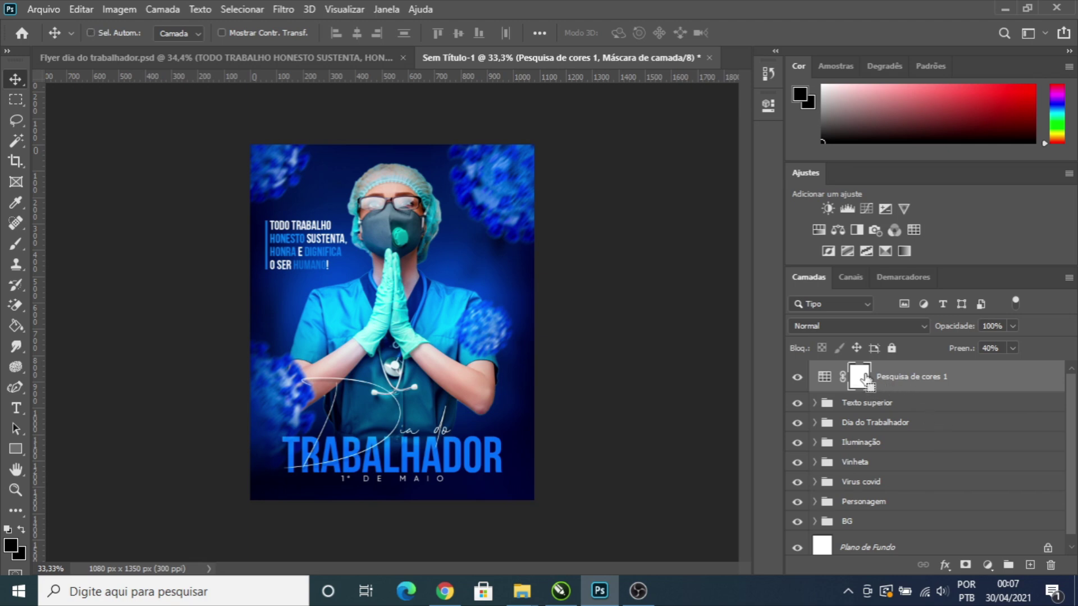
Step: Stamp all visible layers into a new layer on top and convert it to a smart object
key(ctrl+alt+shift+e)
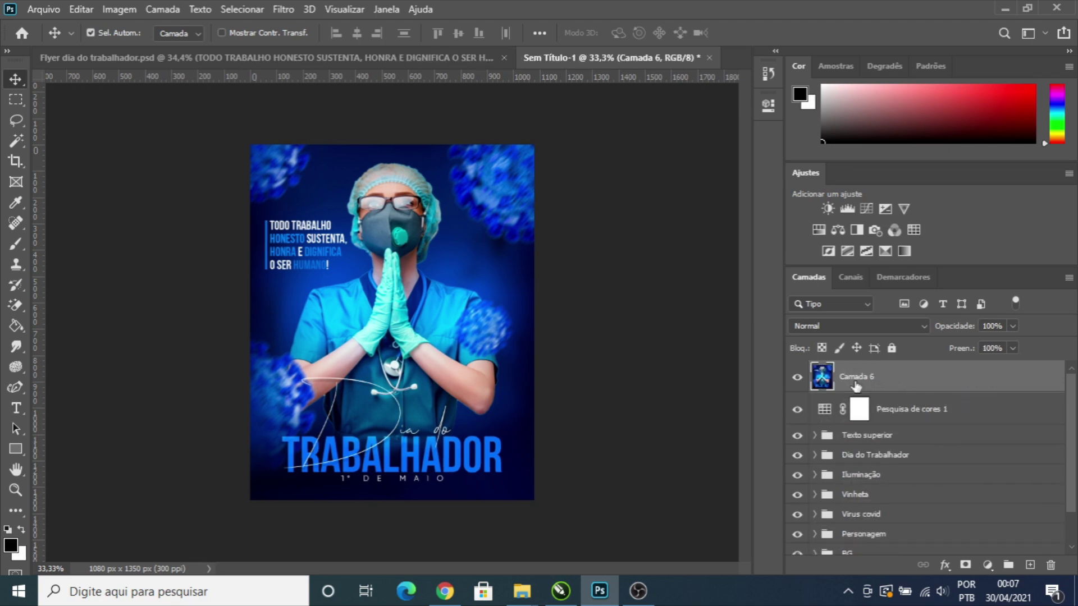
right_click(842, 380)
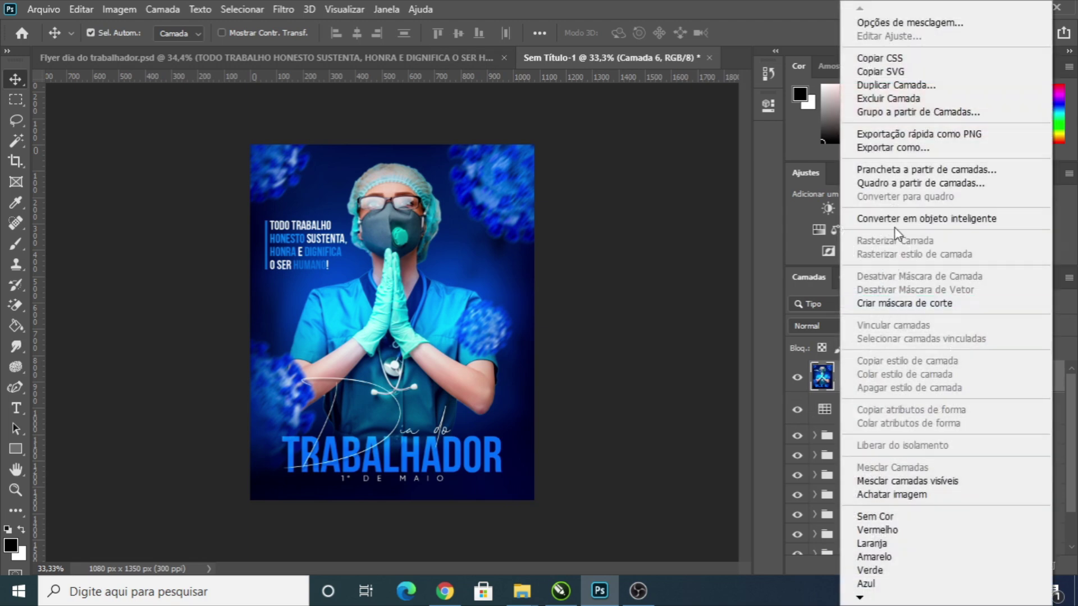
click(912, 219)
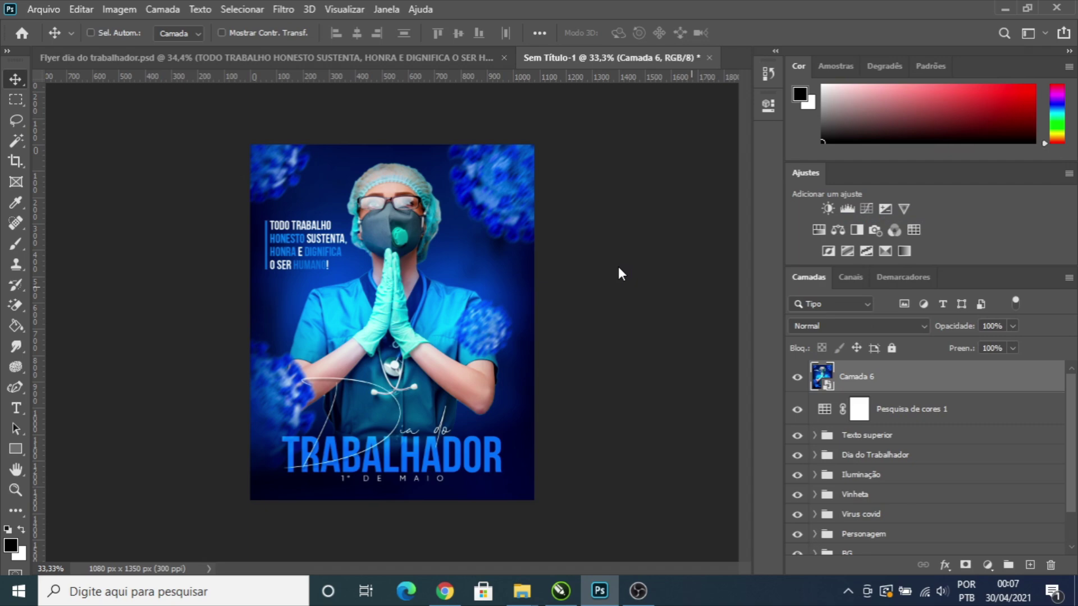
Step: Start the Camera Raw filter on the merged smart object and set clarity to +25 and dehaze to +13
key(ctrl+shift+a)
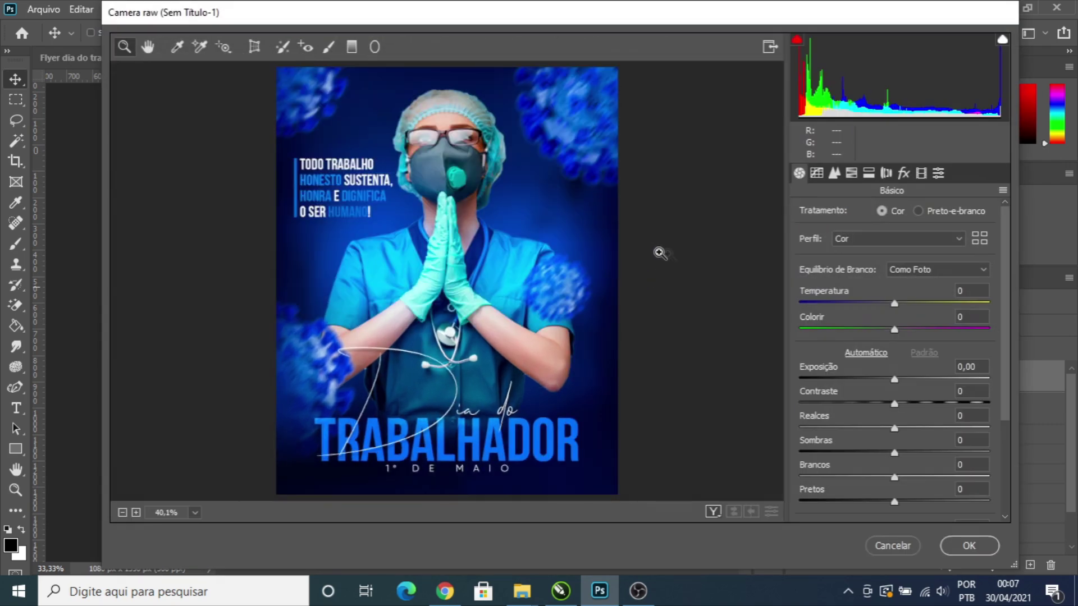
scroll(1007, 346, down, 4)
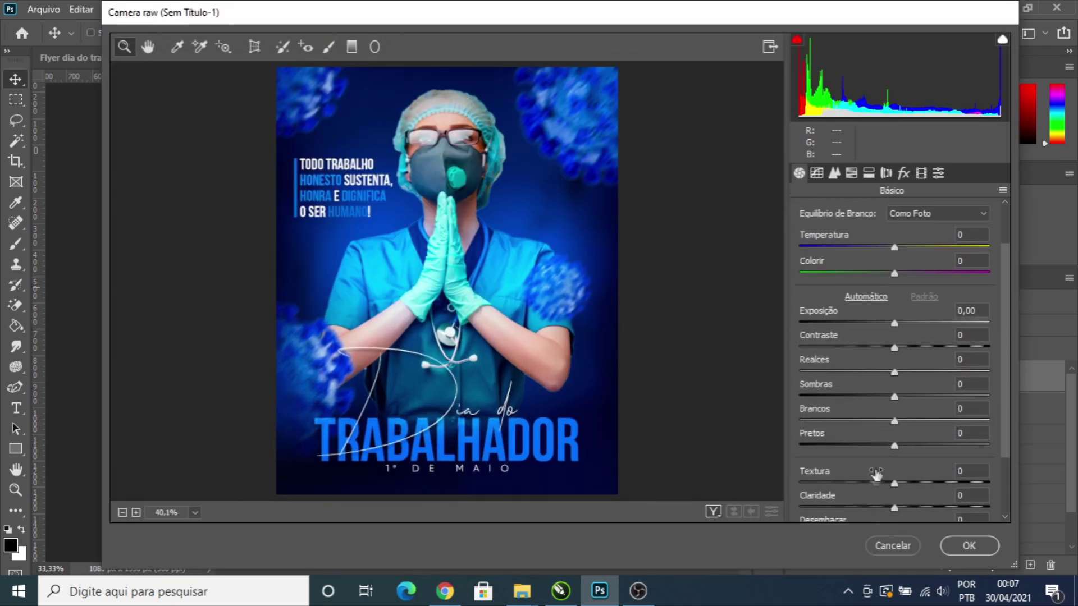
drag(894, 442, 905, 466)
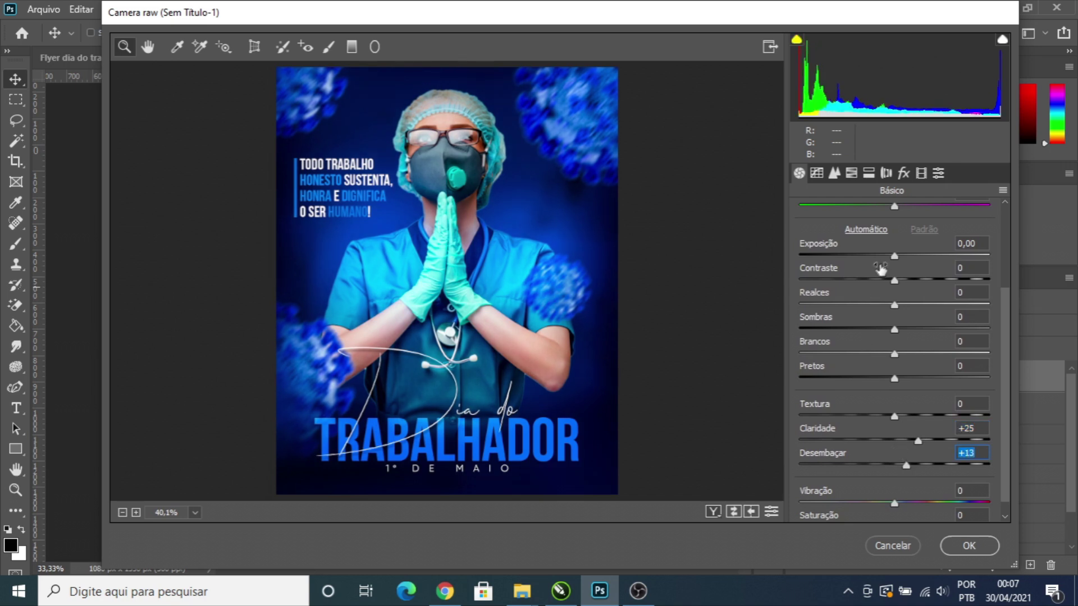
Step: Set Camera Raw sharpening to intensity 61 and radius 0,7, and luminance noise reduction to 25
click(834, 174)
drag(799, 238, 812, 265)
drag(800, 369, 847, 375)
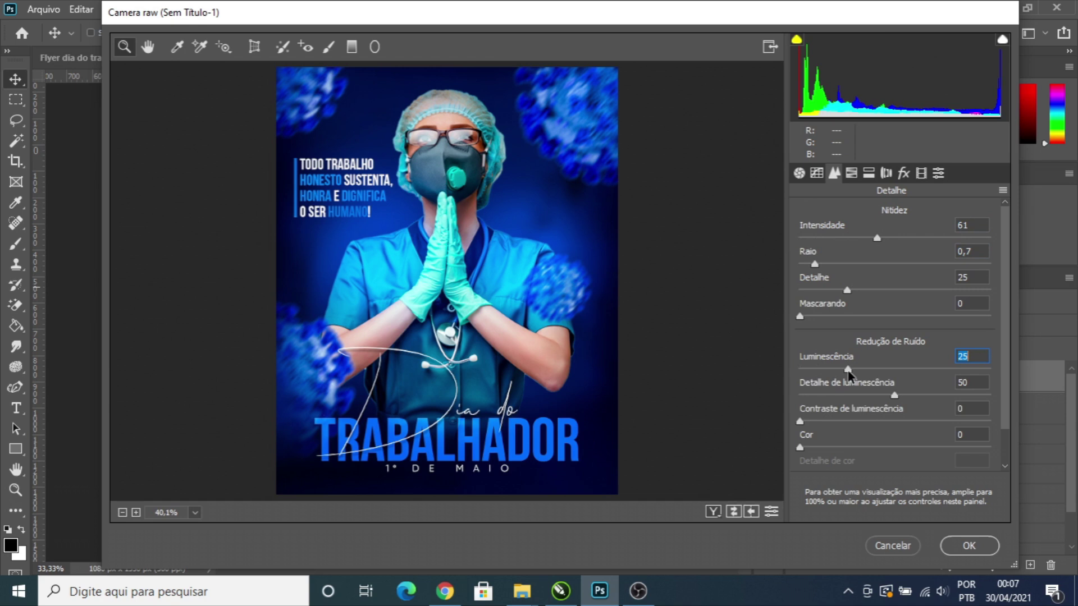
Step: Add grain with intensity 20 and size 20, and apply the Camera Raw filter
click(902, 173)
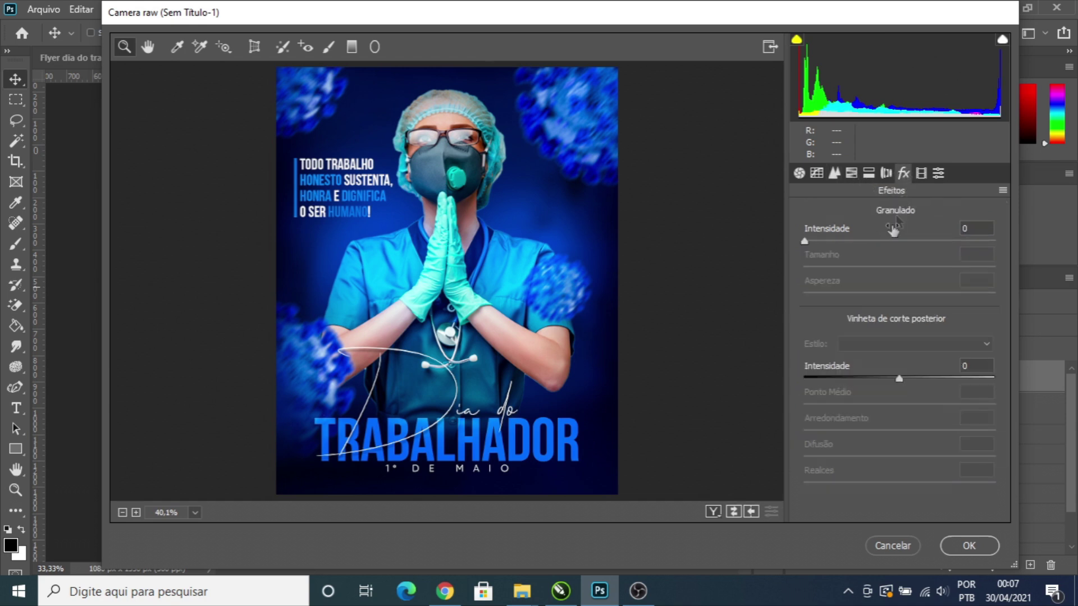
drag(805, 242, 842, 273)
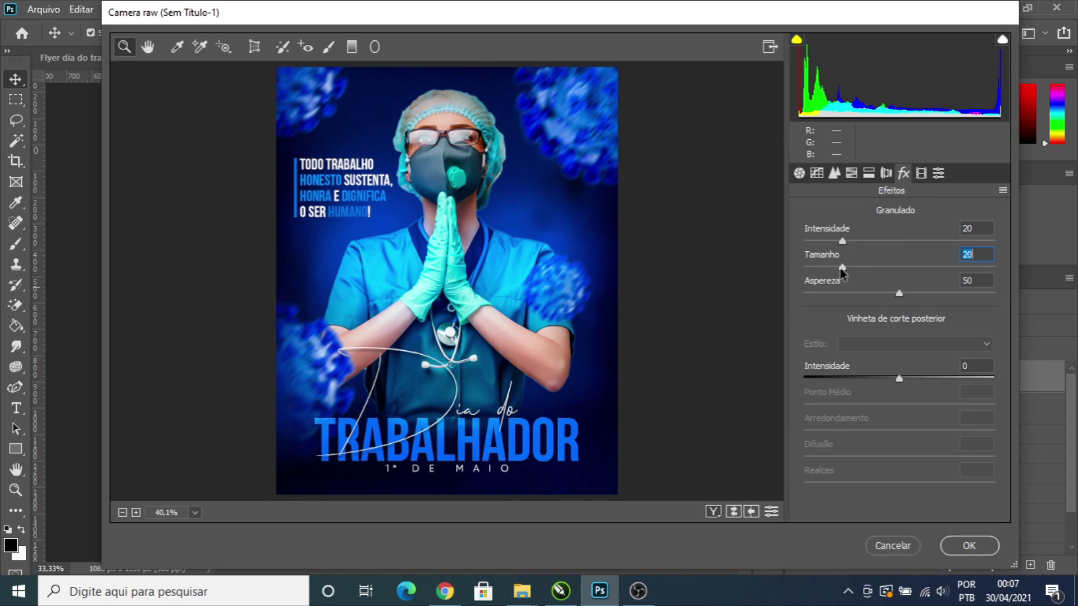
click(967, 549)
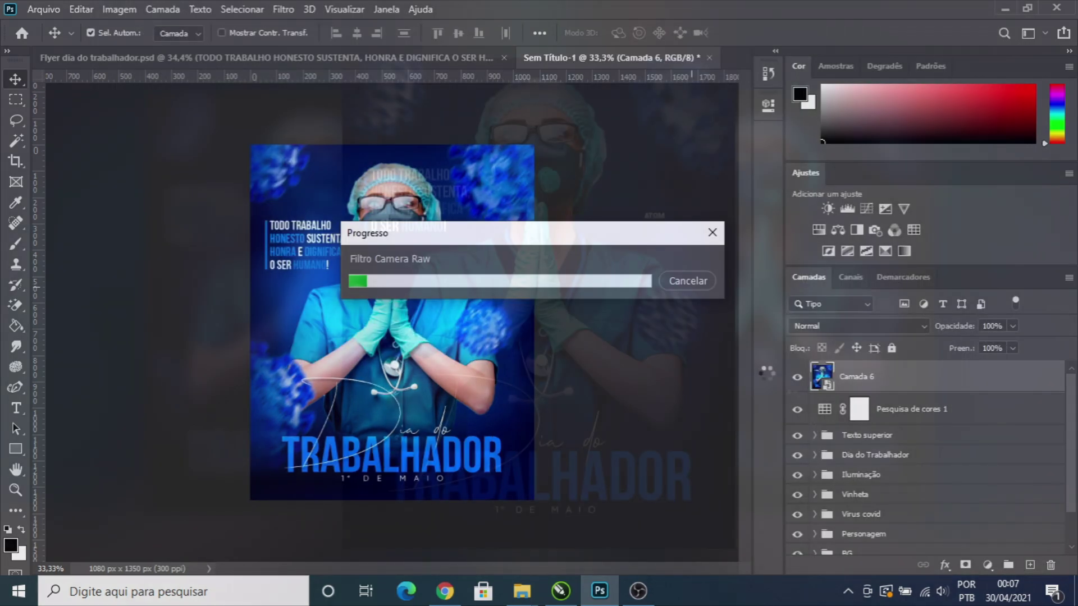